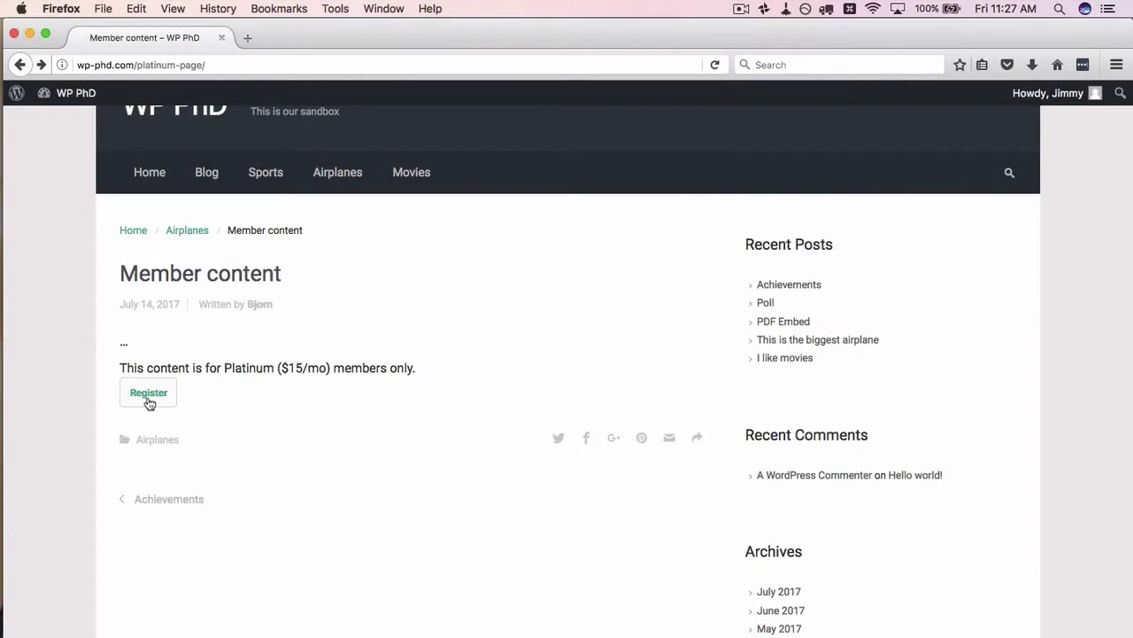
# - Follow the restricted post's Register link to reach the Free and Platinum membership level listing
pyautogui.click(148, 394)
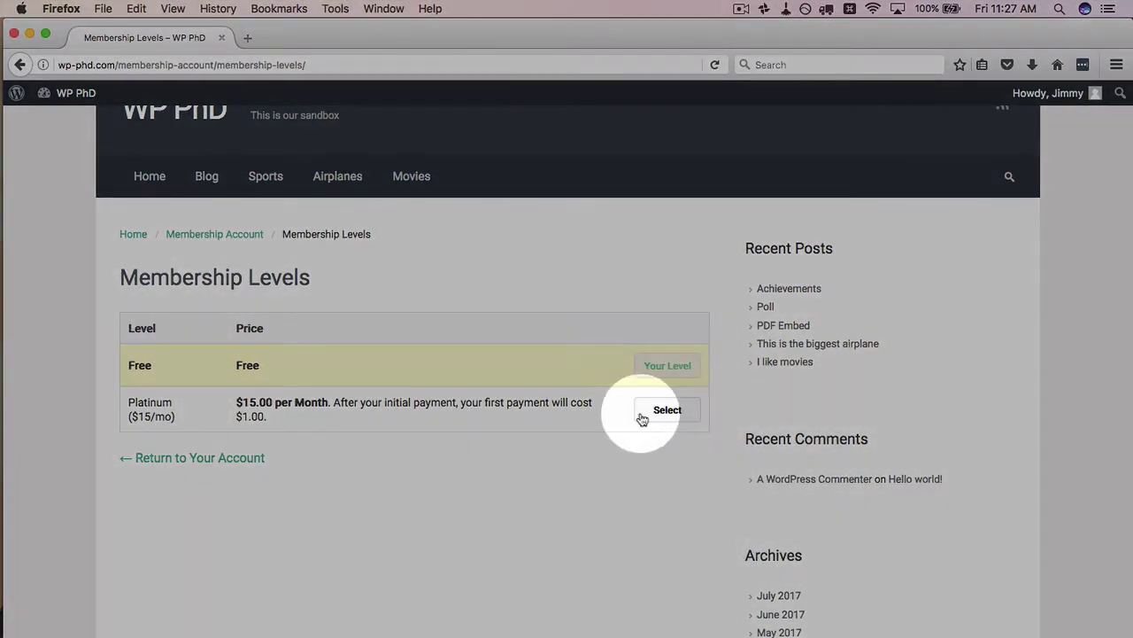
# - Open the Memberships Payment Gateway & SSL settings in the WordPress admin
pyautogui.press('super+Tab')
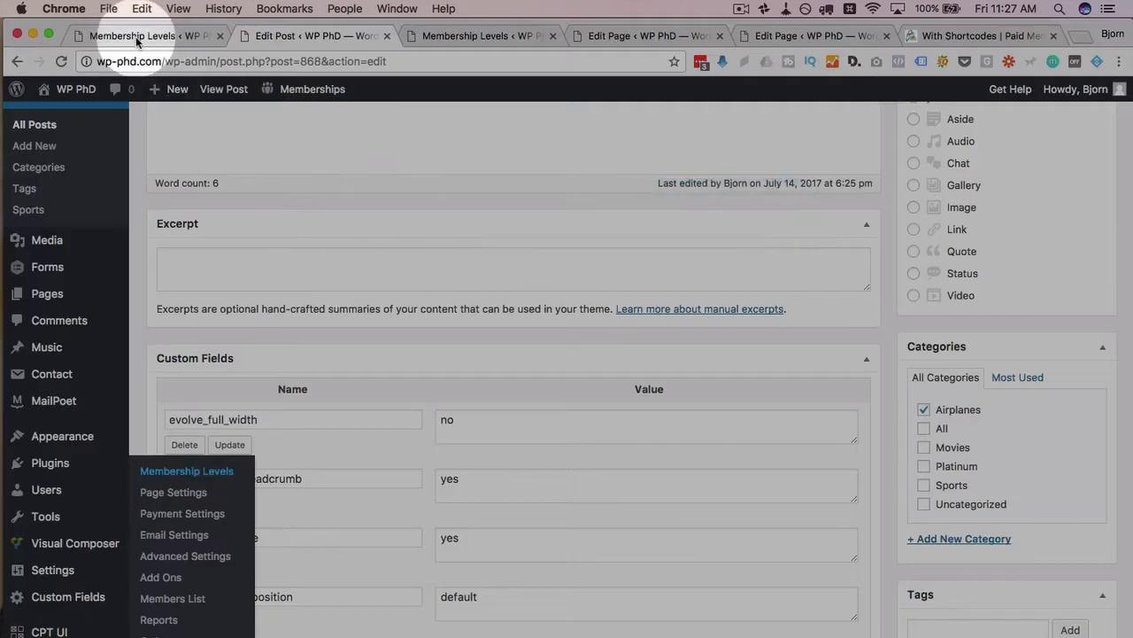
pyautogui.click(136, 36)
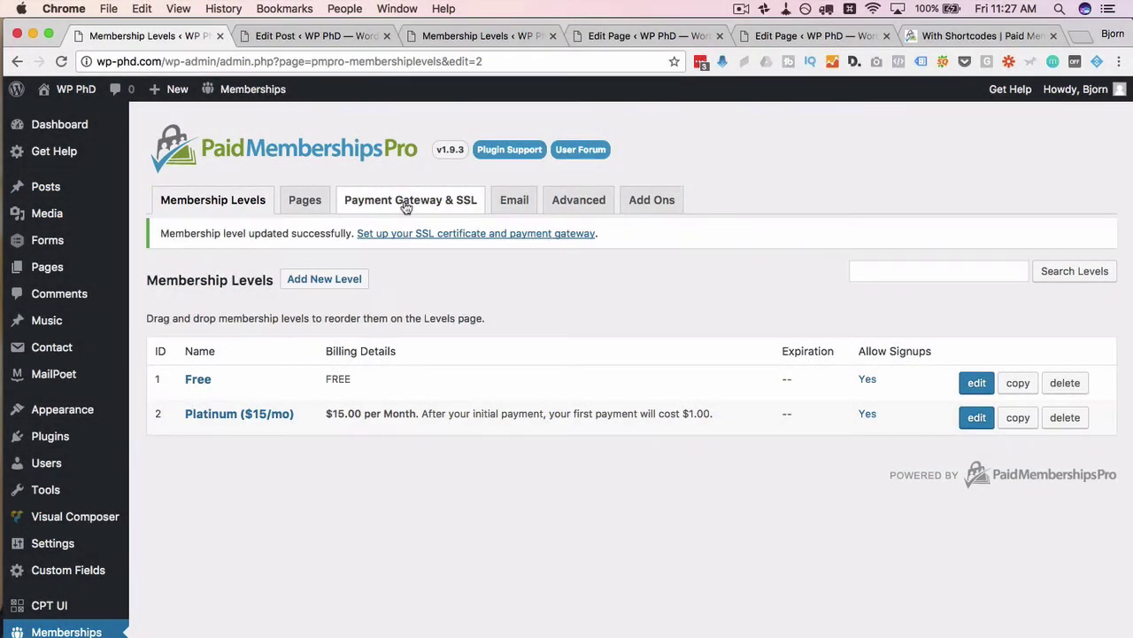
pyautogui.click(406, 202)
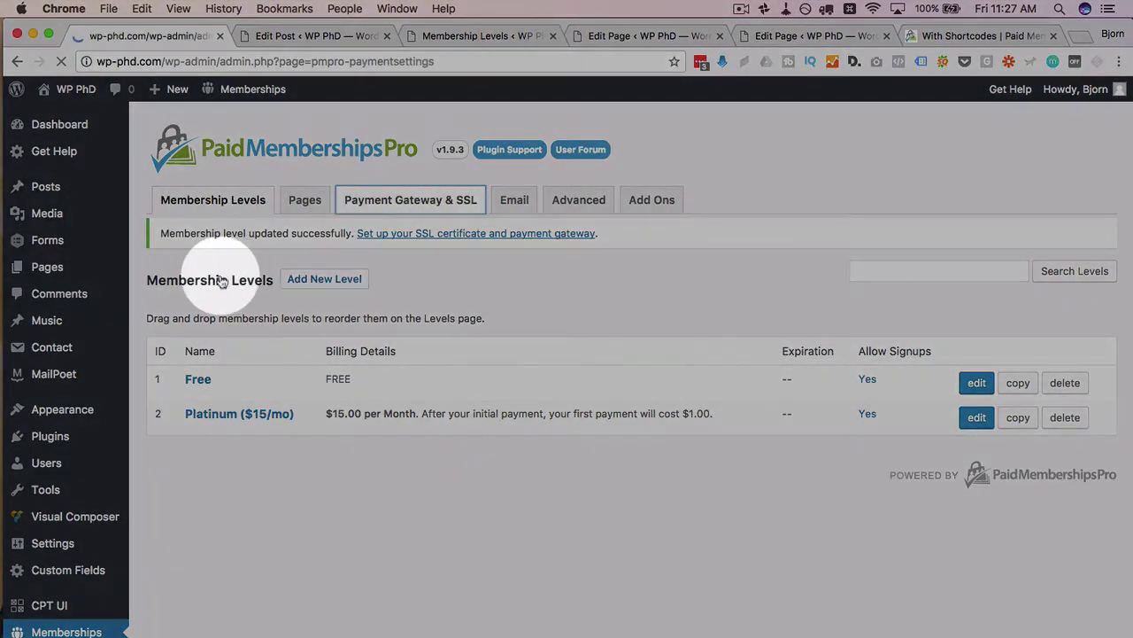
pyautogui.scroll(-2, 217, 332)
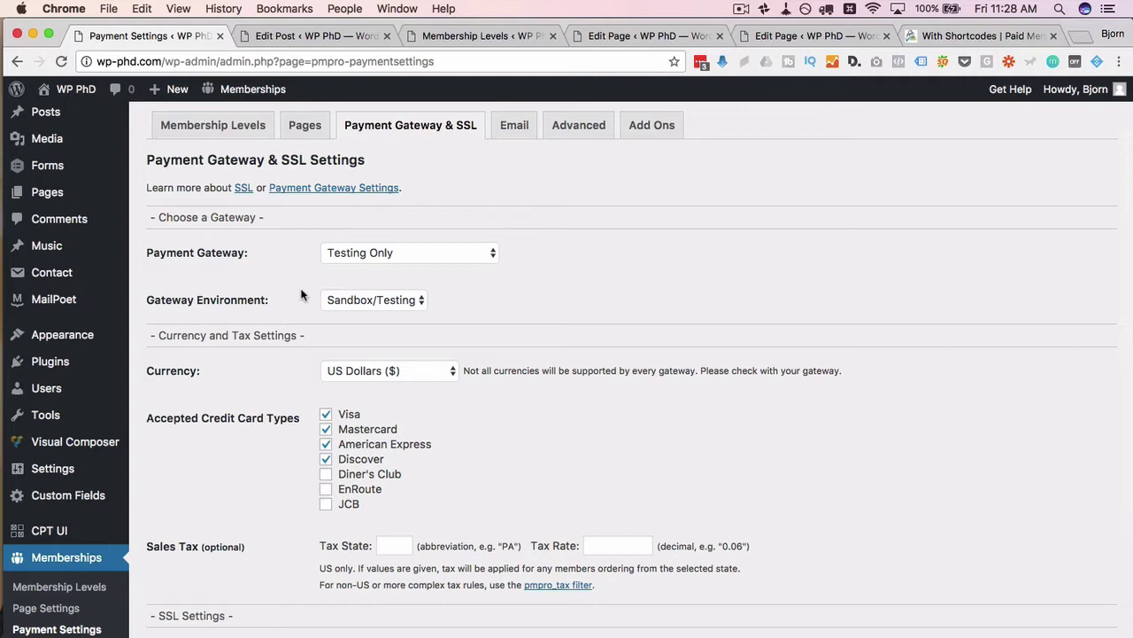
pyautogui.scroll(-1, 306, 257)
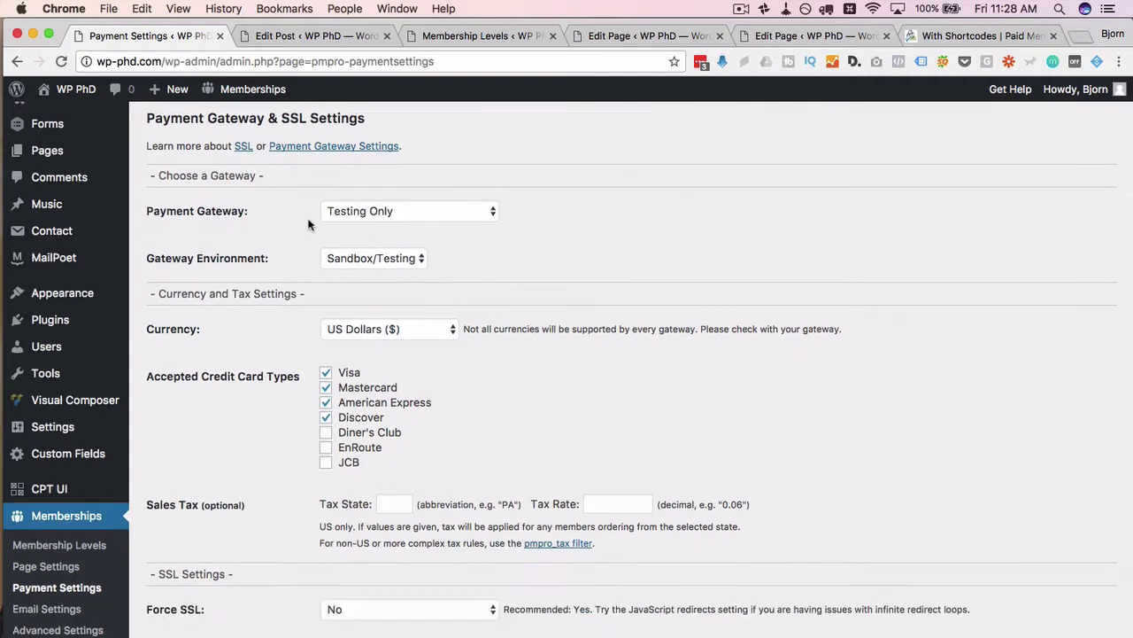
# - Select Stripe as the payment gateway, keeping the Sandbox/Testing environment
pyautogui.click(326, 215)
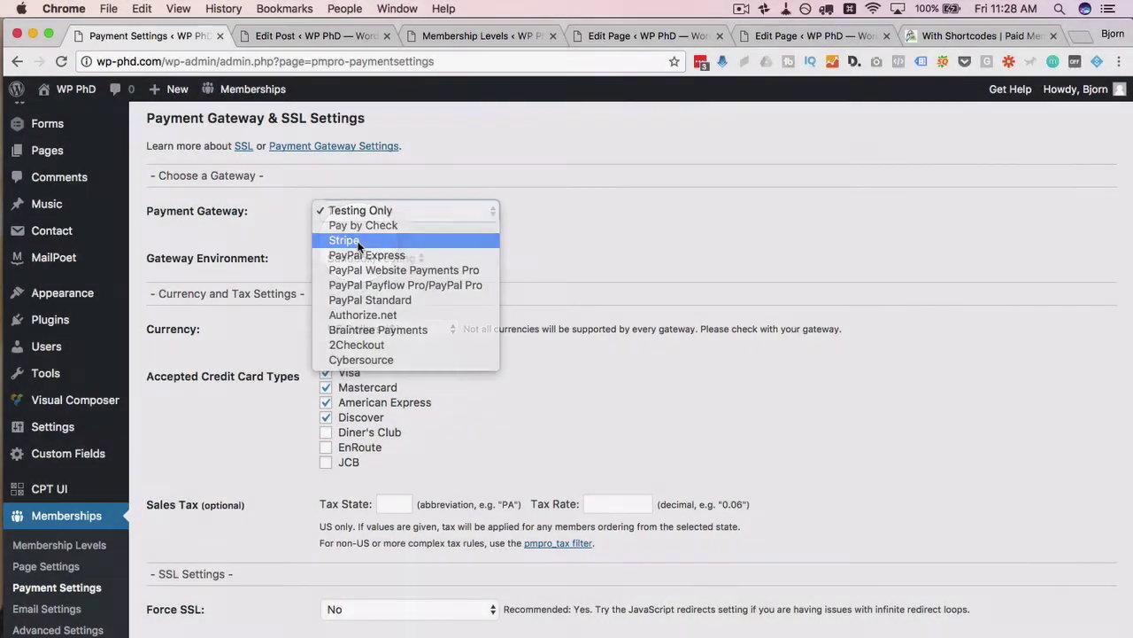
pyautogui.click(357, 241)
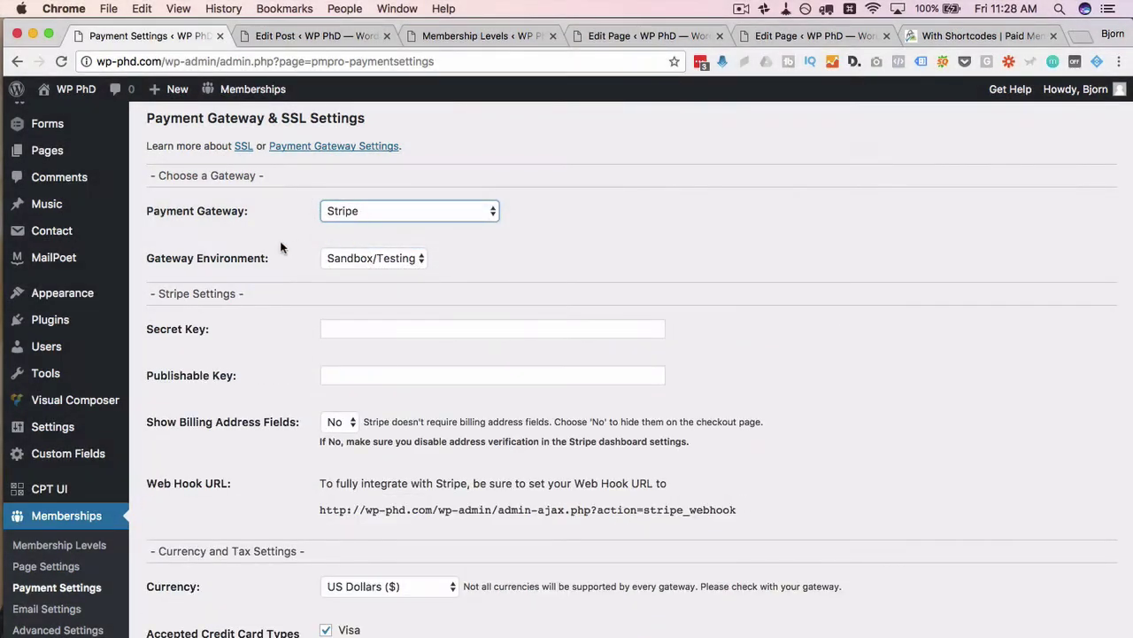
pyautogui.scroll(-1, 284, 245)
pyautogui.click(398, 221)
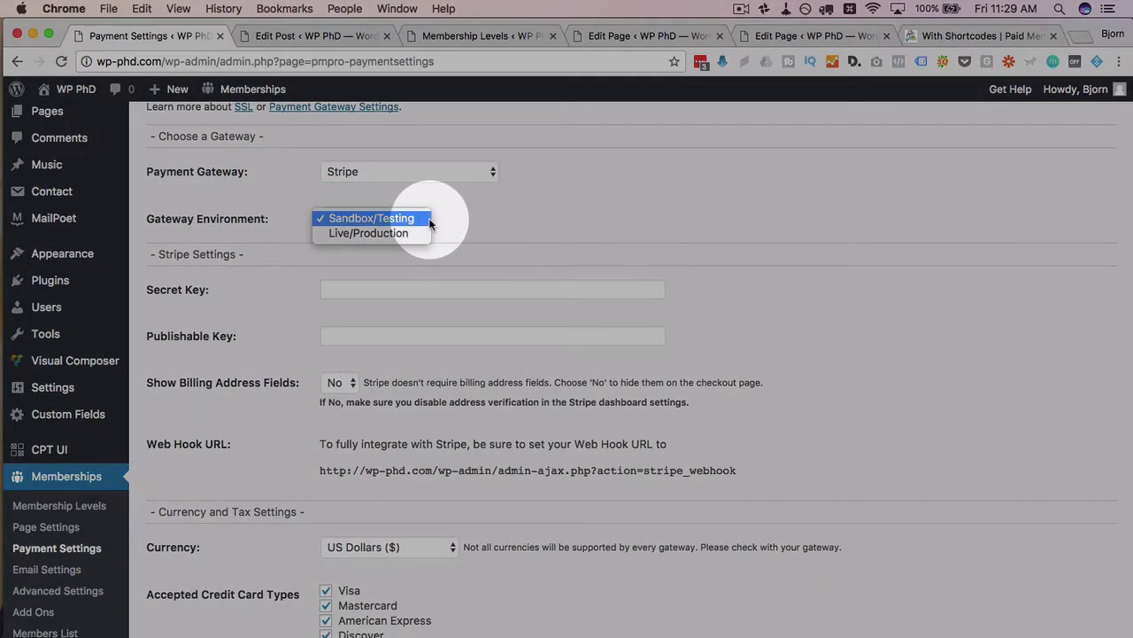
pyautogui.click(394, 219)
pyautogui.click(461, 226)
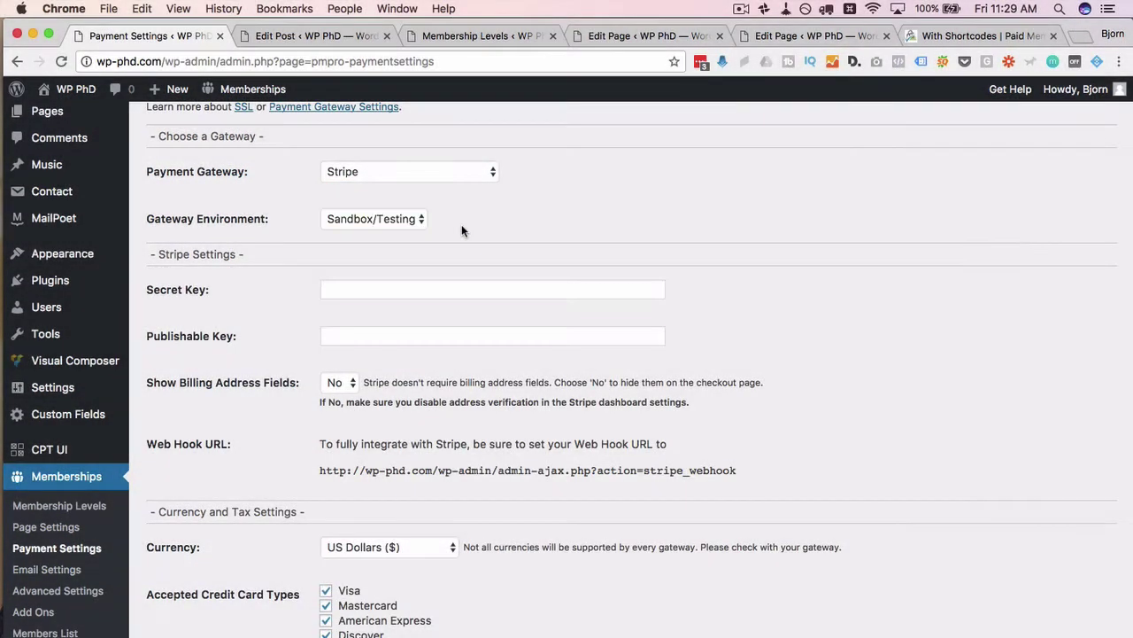
# - Open stripe.com in a new tab and go to its Pricing page
pyautogui.press('super+t')
pyautogui.write('stripe.')
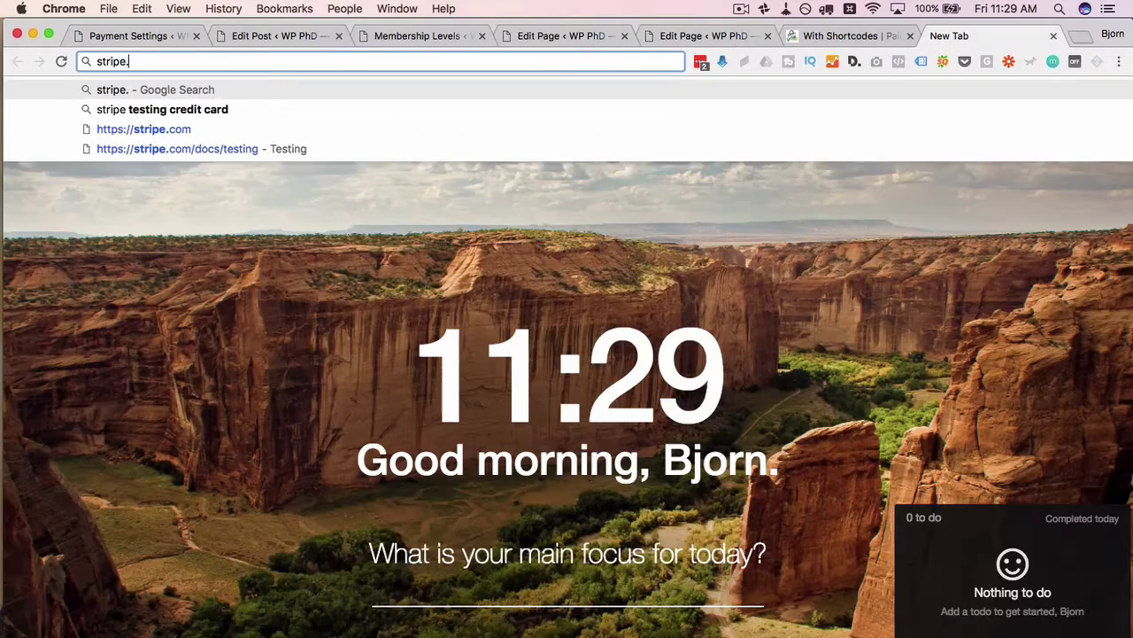
pyautogui.write('com')
pyautogui.press('Return')
pyautogui.click(719, 106)
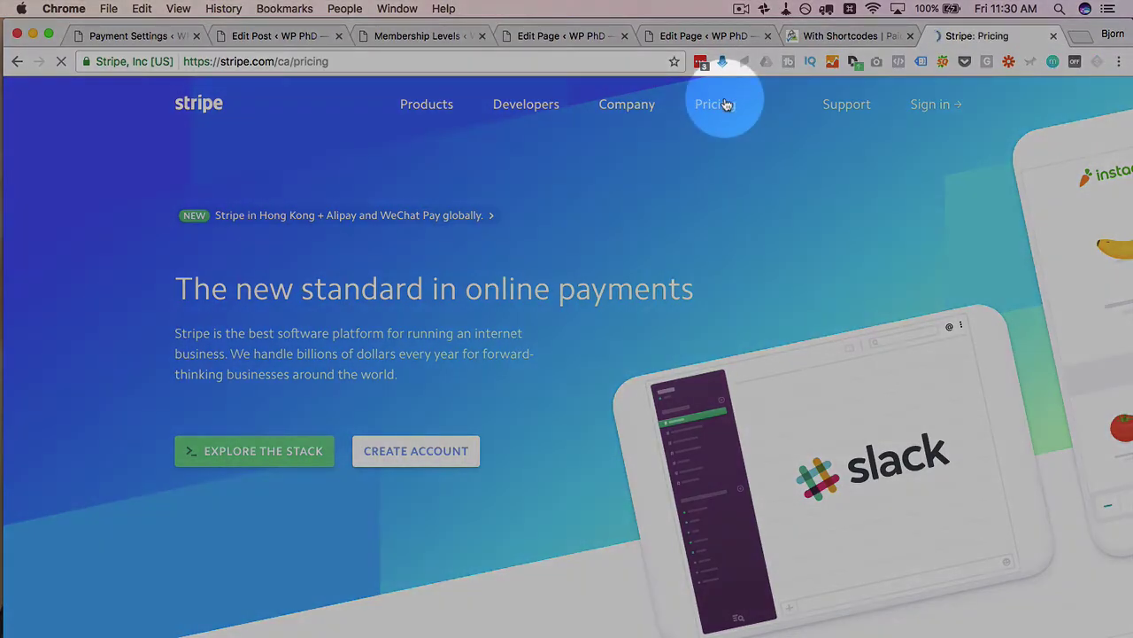
pyautogui.scroll(-2, 177, 314)
pyautogui.scroll(-1, 173, 317)
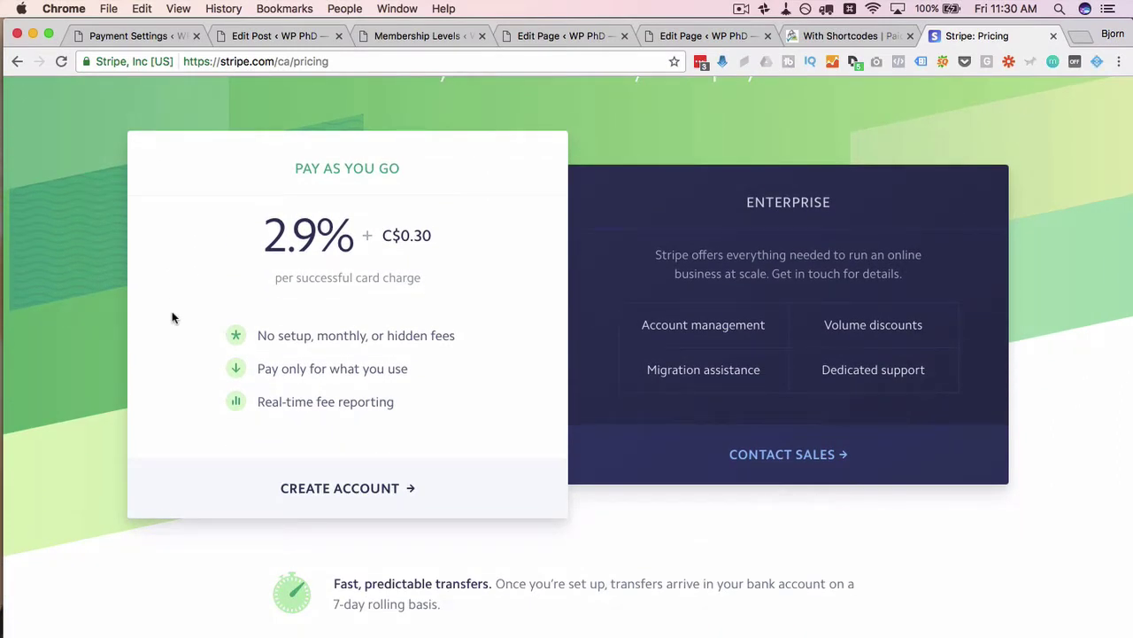
# - Highlight the 2.9% + C$0.30 per-successful-charge fee on the pricing page
pyautogui.doubleClick(282, 239)
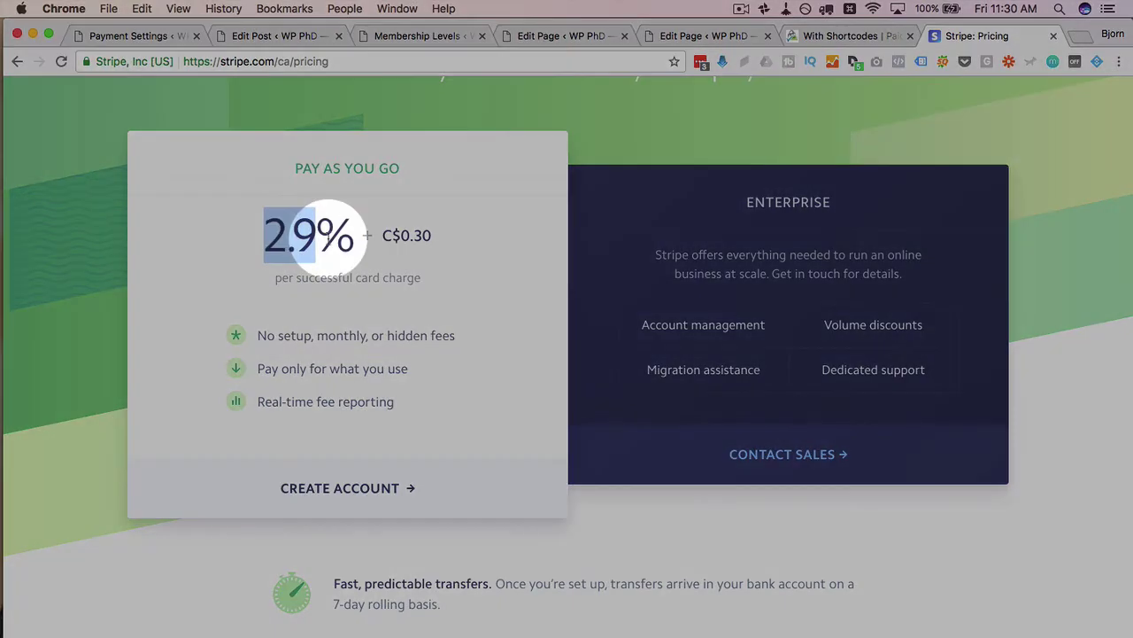
pyautogui.moveTo(315, 235); pyautogui.dragTo(434, 234)
pyautogui.click(232, 262)
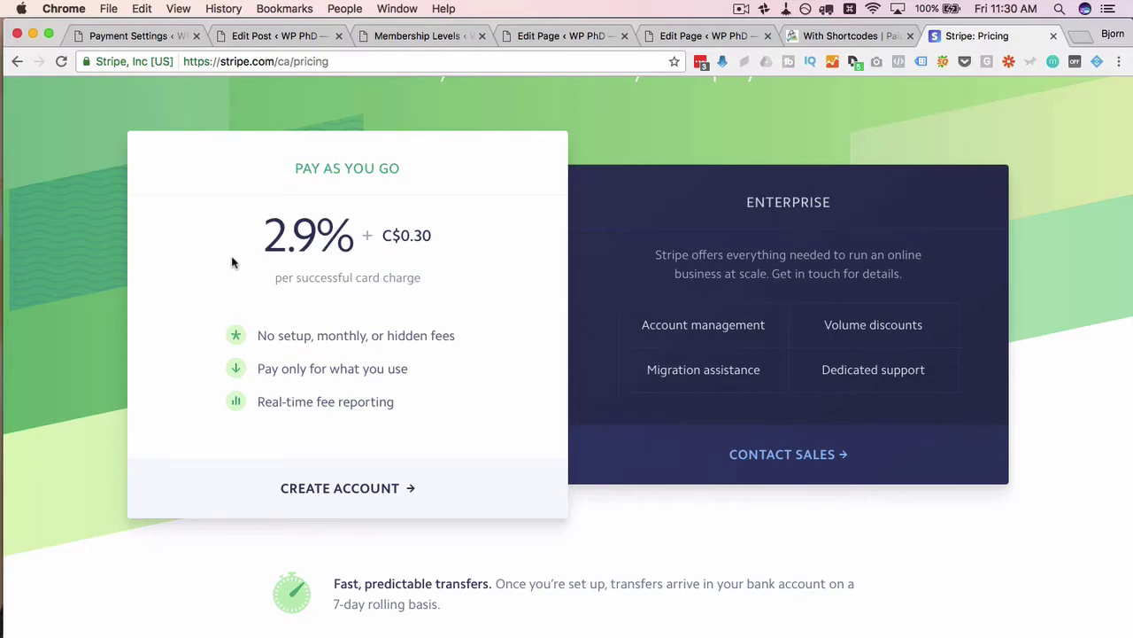
pyautogui.moveTo(448, 238); pyautogui.dragTo(384, 238)
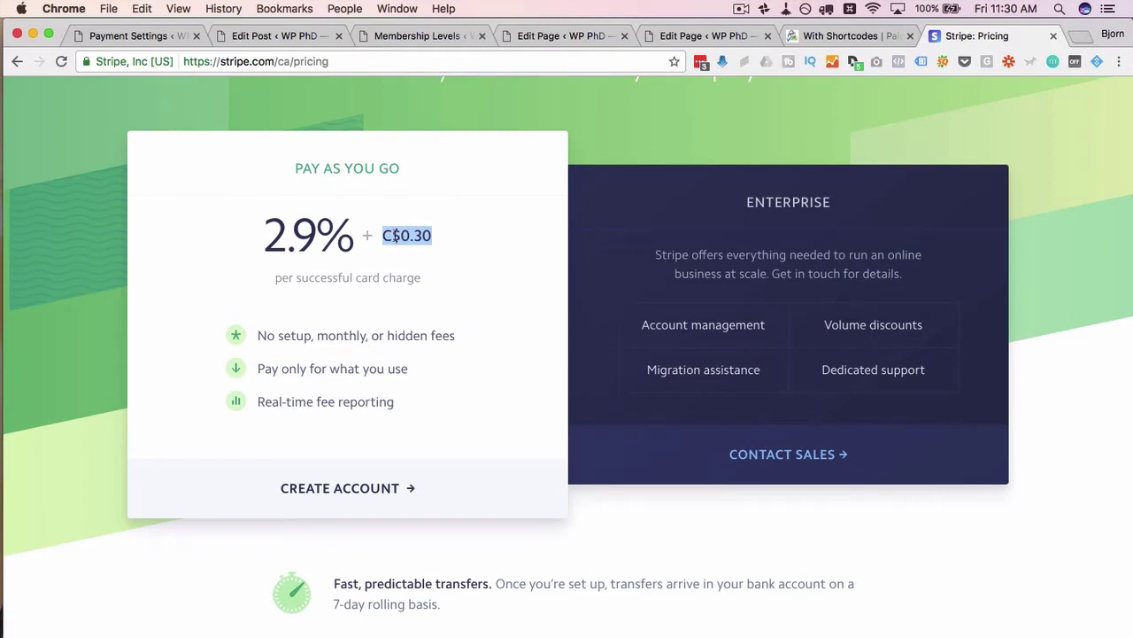
pyautogui.click(395, 234)
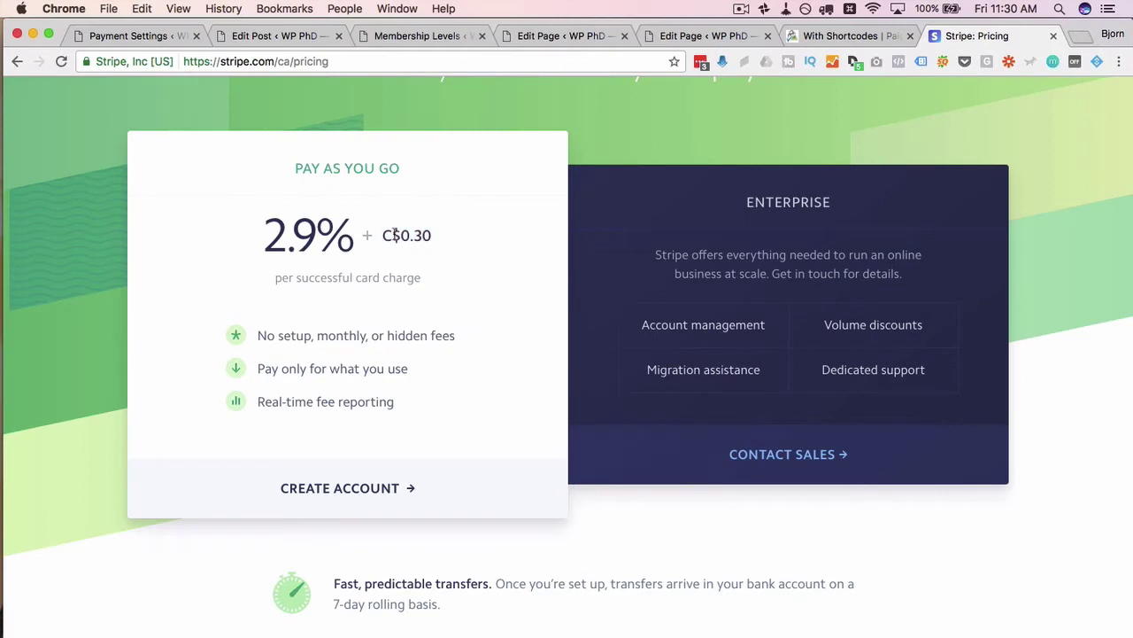
pyautogui.moveTo(460, 239); pyautogui.dragTo(400, 236)
pyautogui.moveTo(267, 237); pyautogui.dragTo(321, 234)
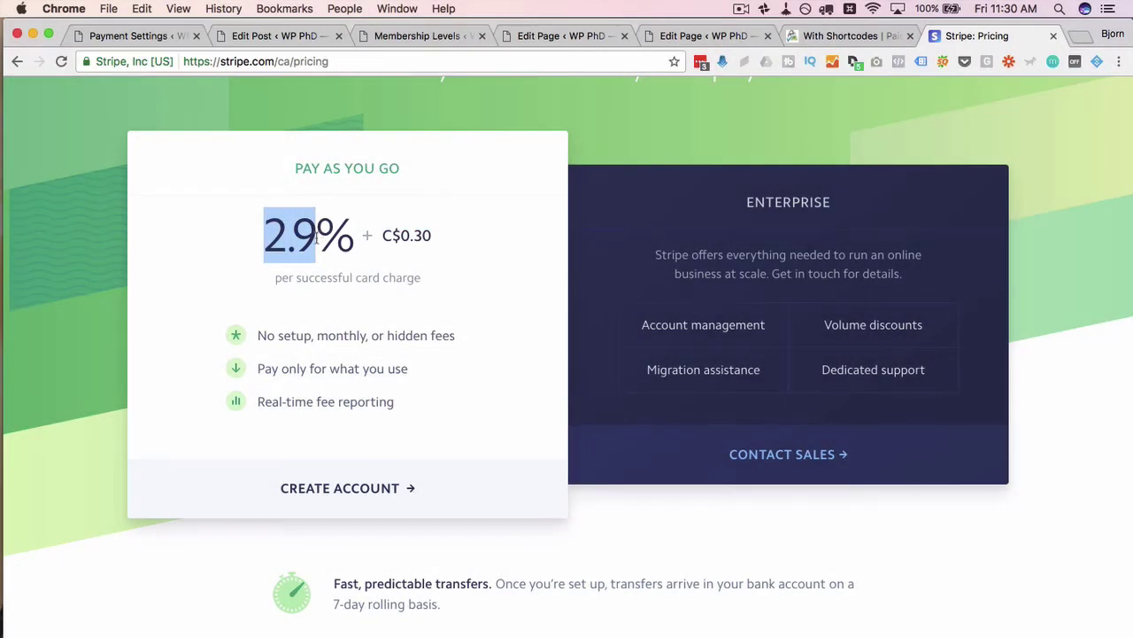
pyautogui.click(197, 258)
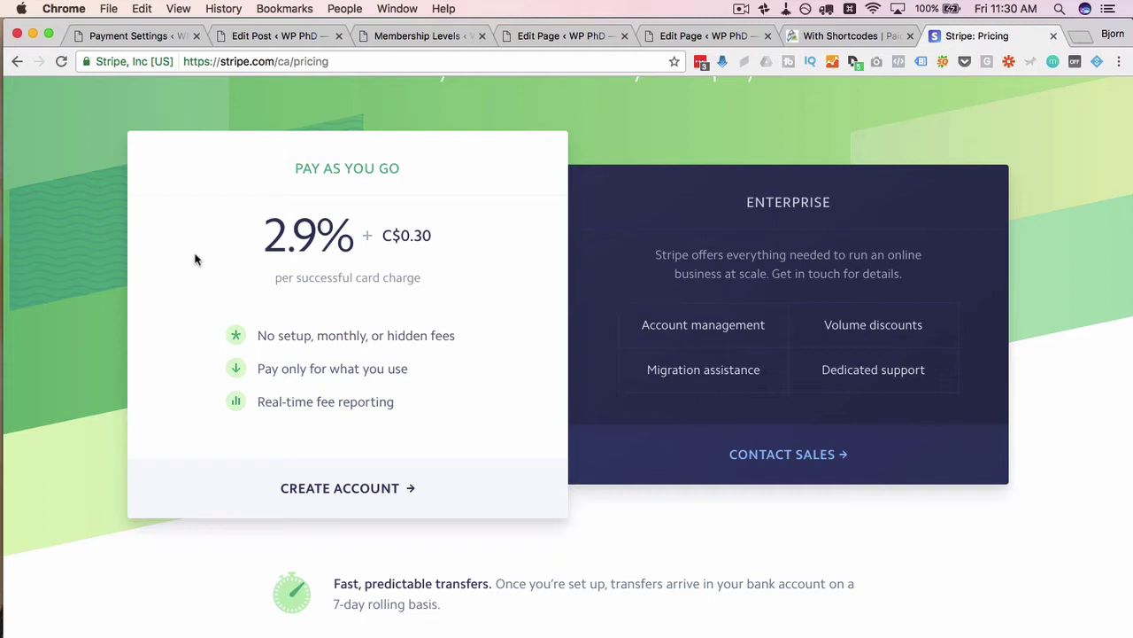
pyautogui.scroll(-2, 197, 258)
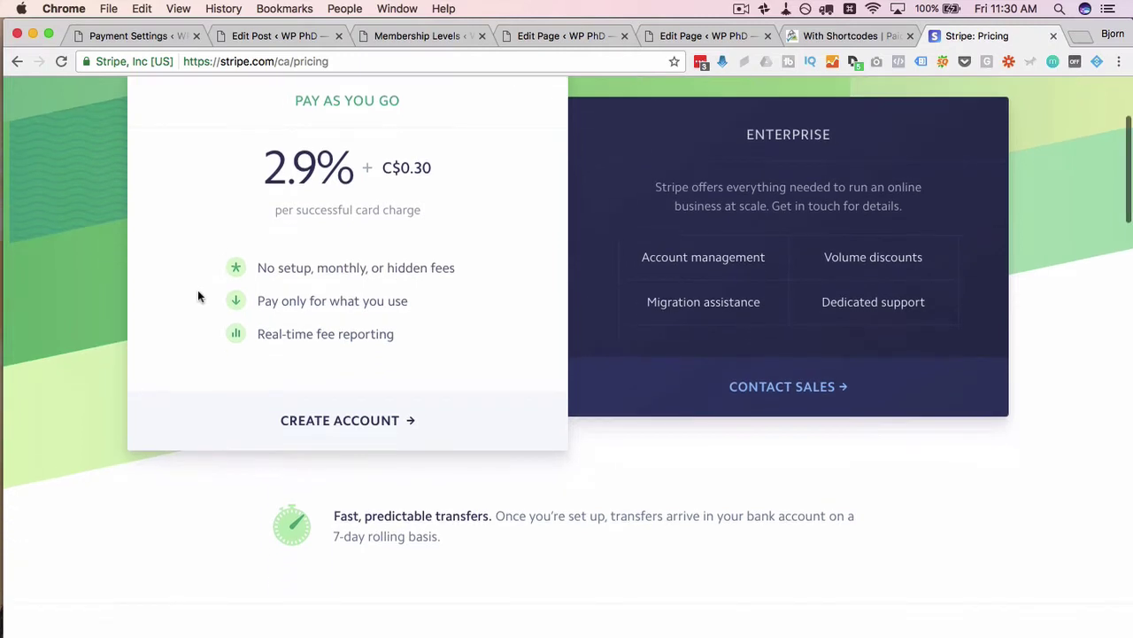
pyautogui.moveTo(433, 168); pyautogui.dragTo(413, 169)
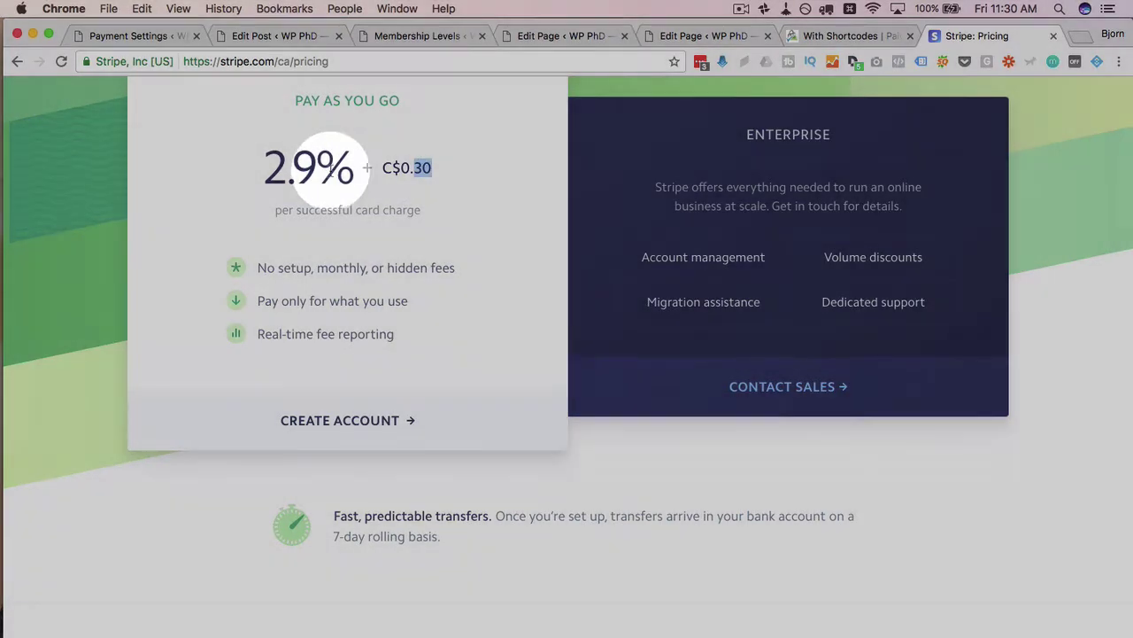
pyautogui.moveTo(316, 168); pyautogui.dragTo(247, 172)
pyautogui.click(255, 178)
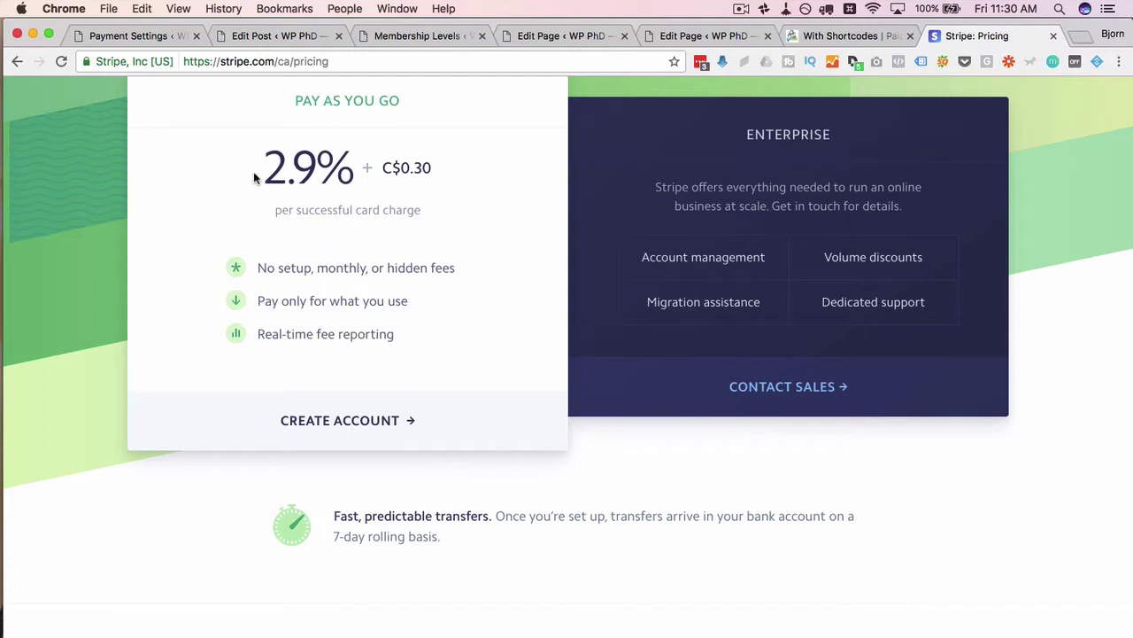
pyautogui.moveTo(824, 257); pyautogui.dragTo(956, 260)
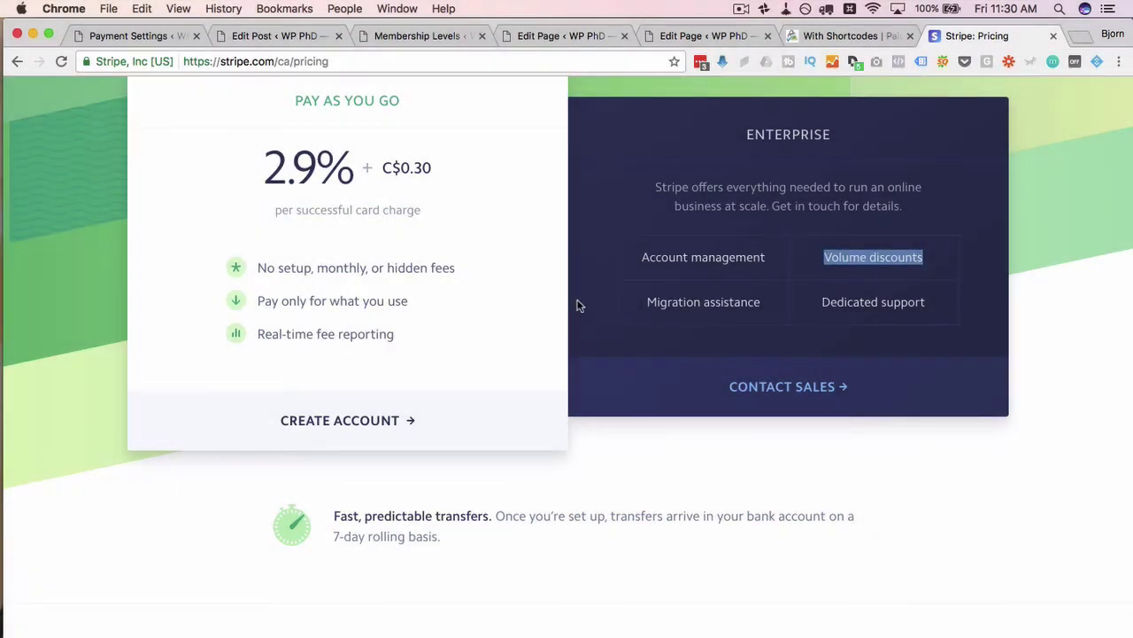
pyautogui.scroll(2, 517, 306)
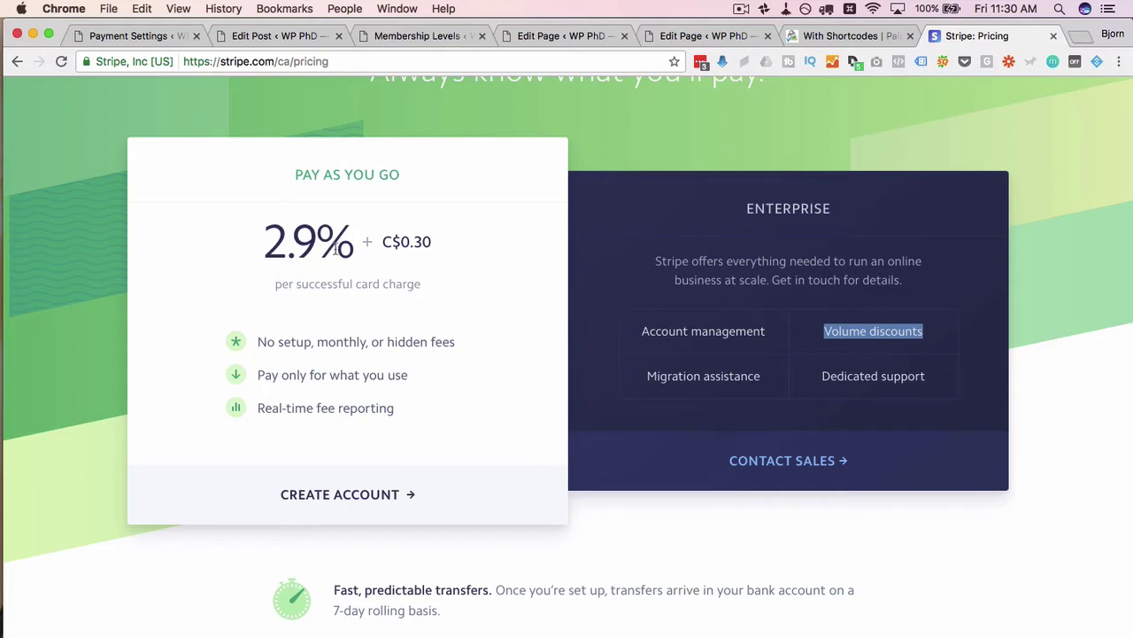
pyautogui.scroll(-1, 502, 418)
pyautogui.scroll(-1, 502, 418)
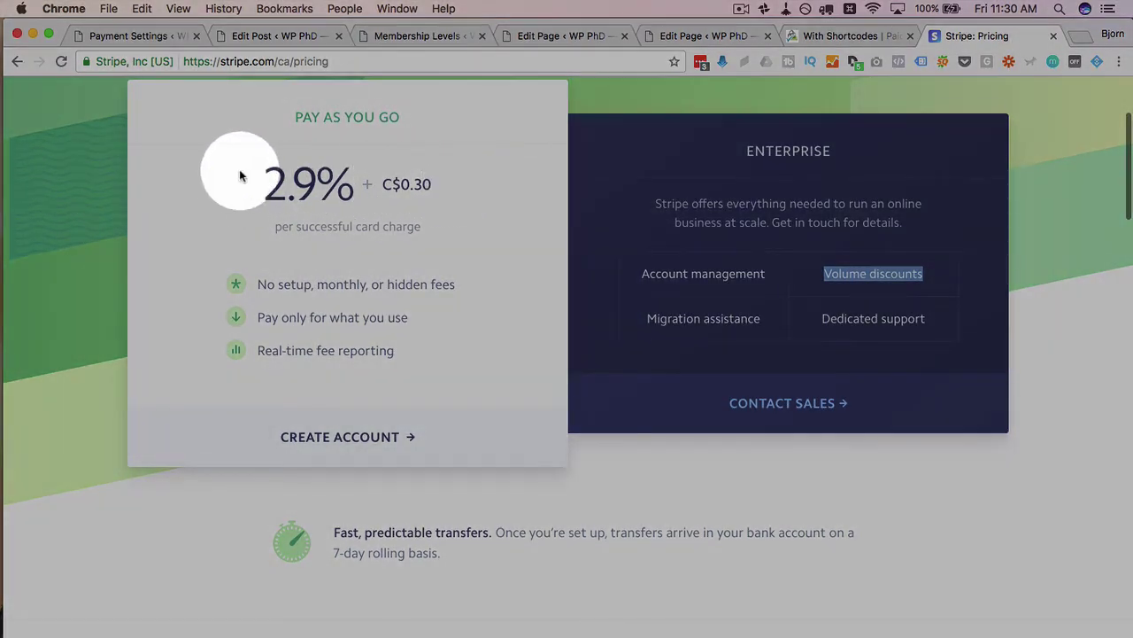
pyautogui.moveTo(230, 187); pyautogui.dragTo(458, 182)
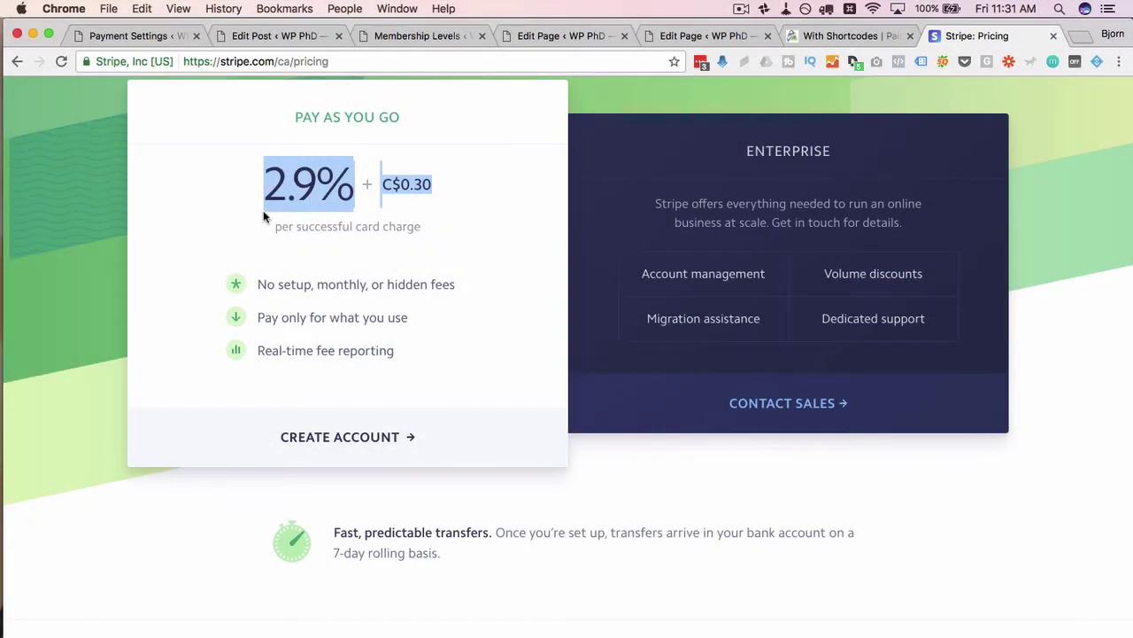
pyautogui.click(373, 251)
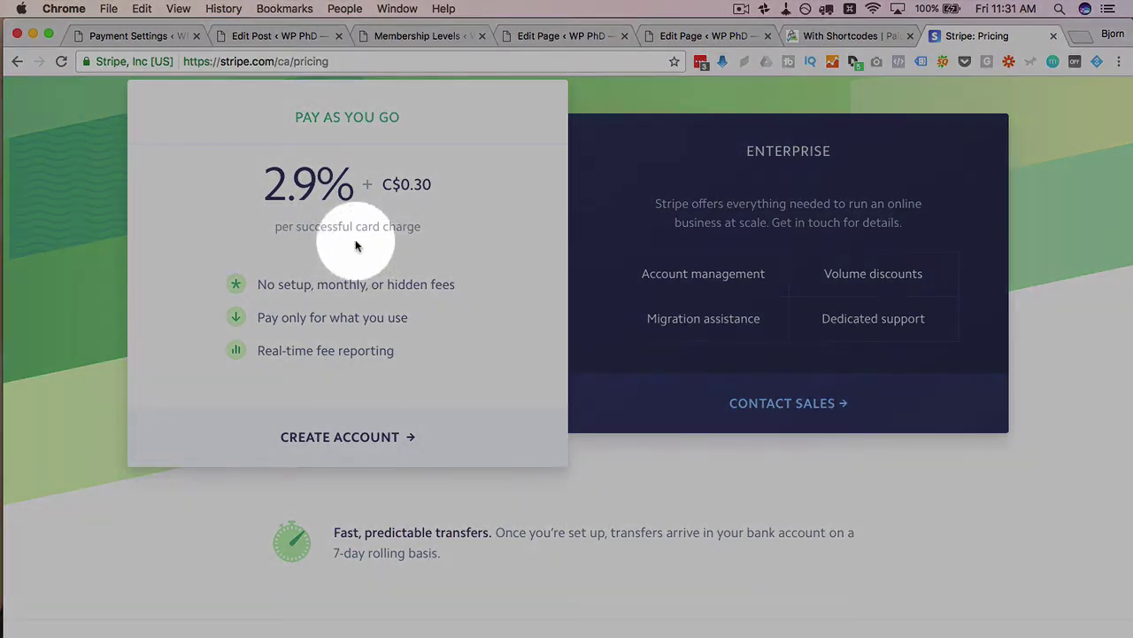
pyautogui.moveTo(265, 187); pyautogui.dragTo(452, 195)
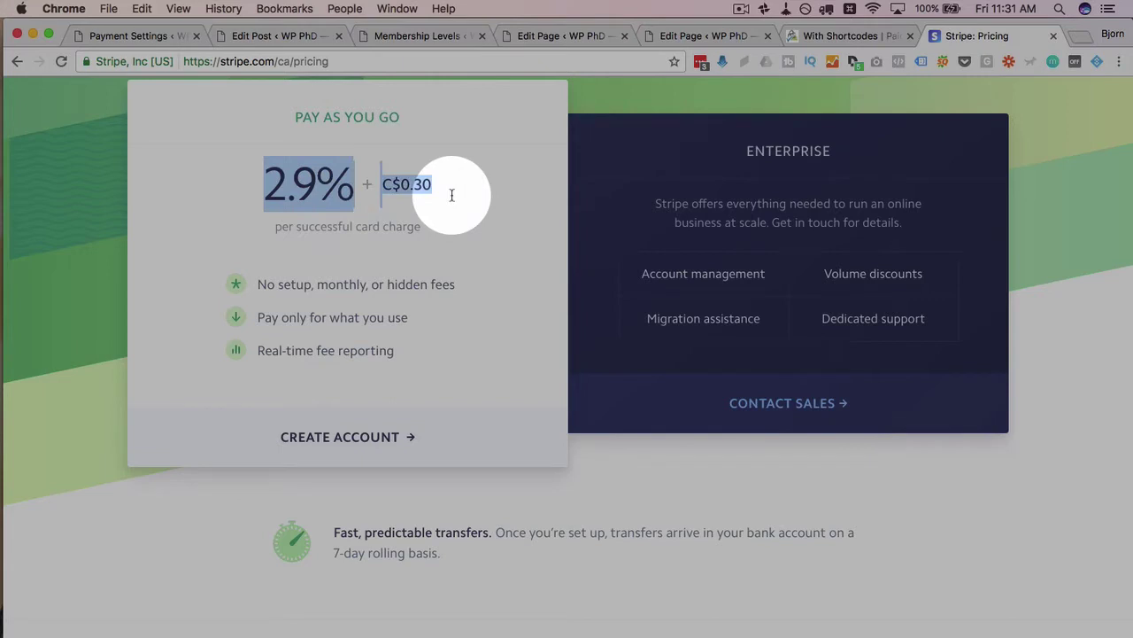
pyautogui.click(452, 195)
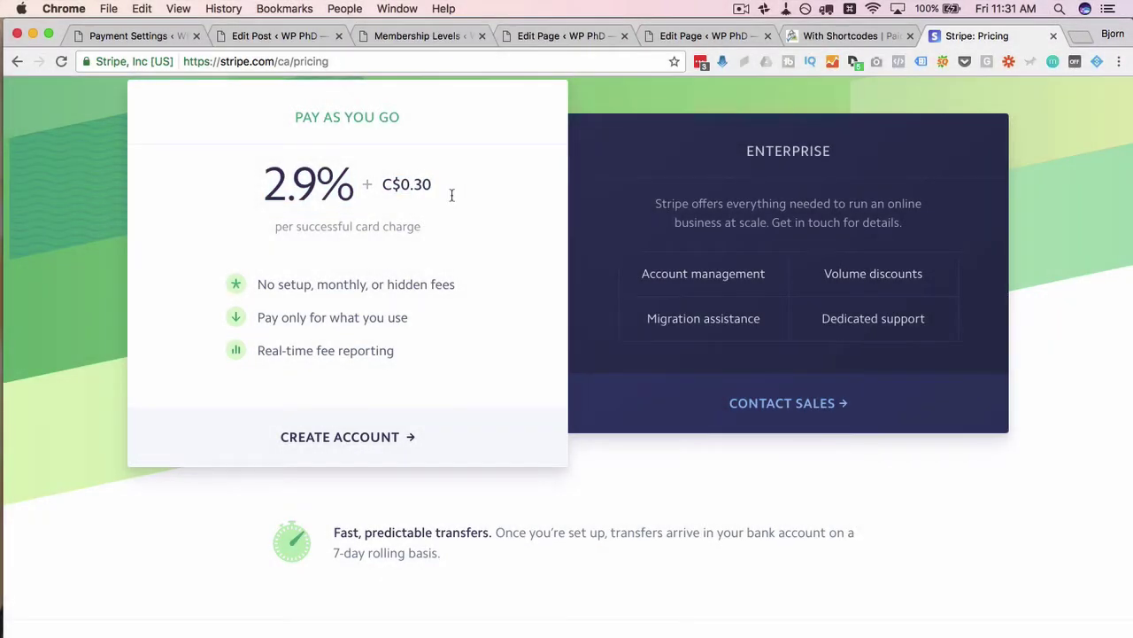
pyautogui.moveTo(255, 189); pyautogui.dragTo(487, 206)
pyautogui.click(487, 206)
pyautogui.click(463, 277)
pyautogui.moveTo(227, 188); pyautogui.dragTo(490, 181)
pyautogui.click(477, 251)
# - Fill the Stripe sign-up form with an email, a LastPass-generated password and reCAPTCHA, then submit
pyautogui.click(360, 447)
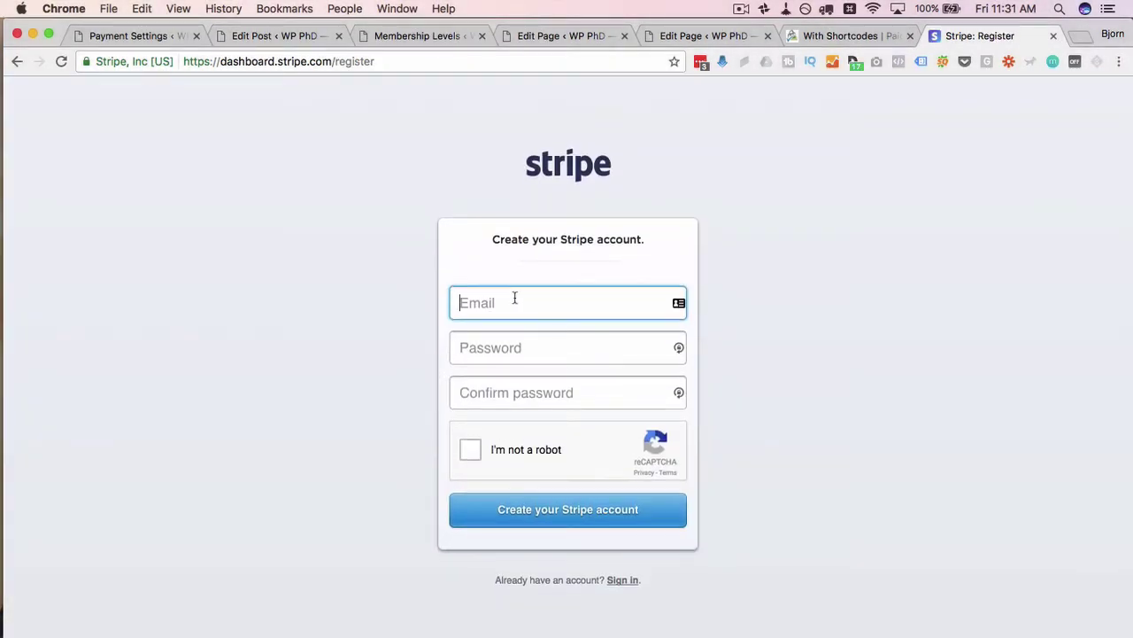
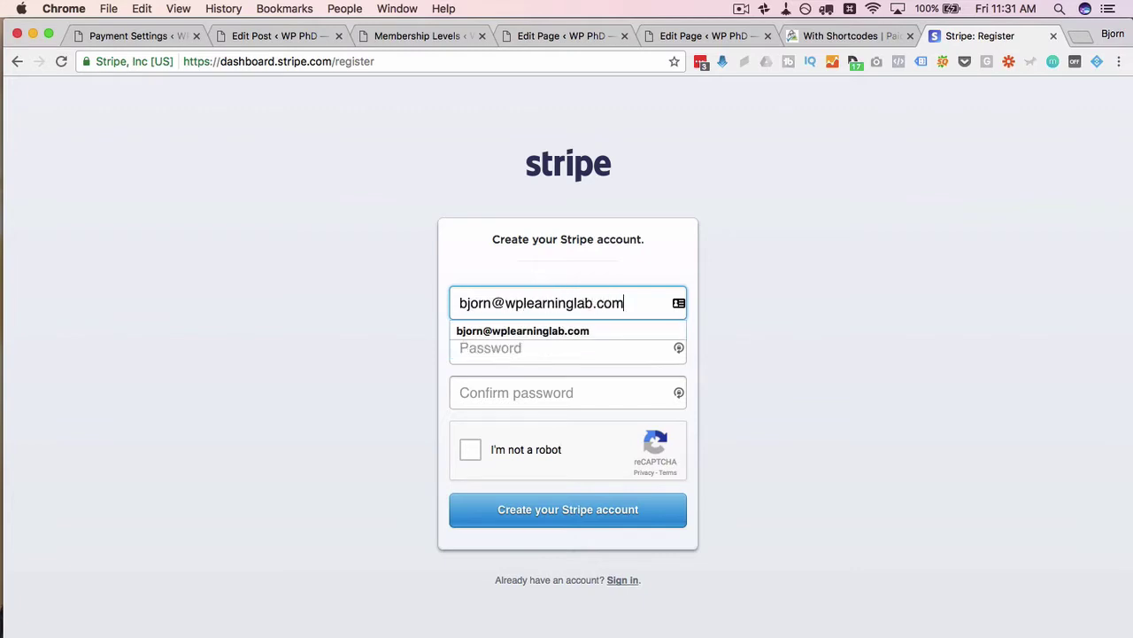
pyautogui.press('Tab')
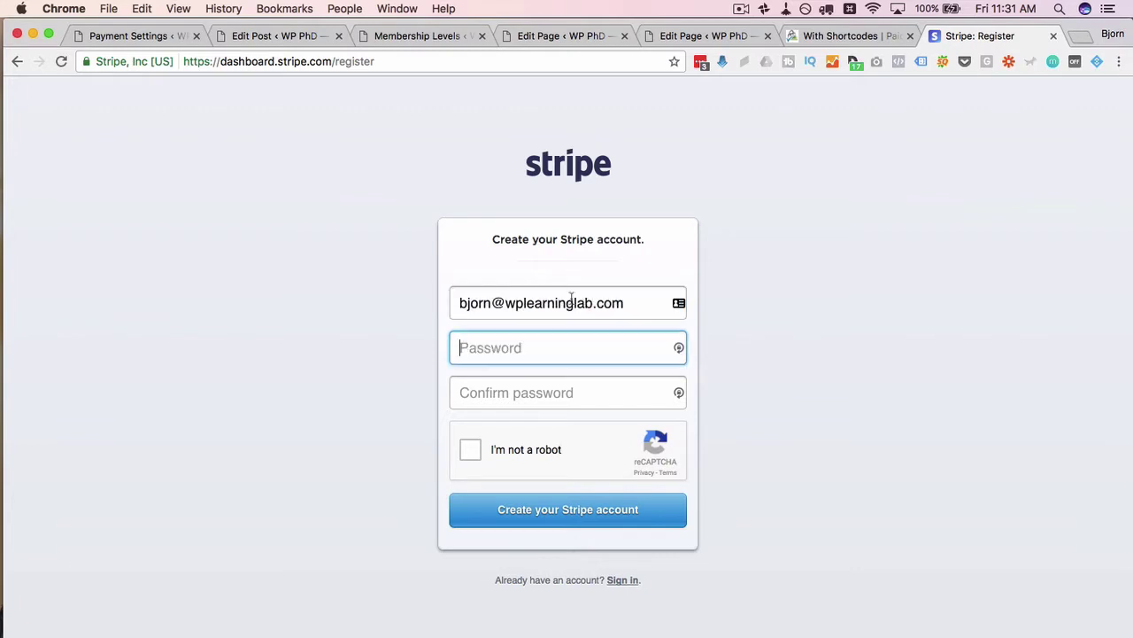
pyautogui.click(700, 64)
pyautogui.click(560, 269)
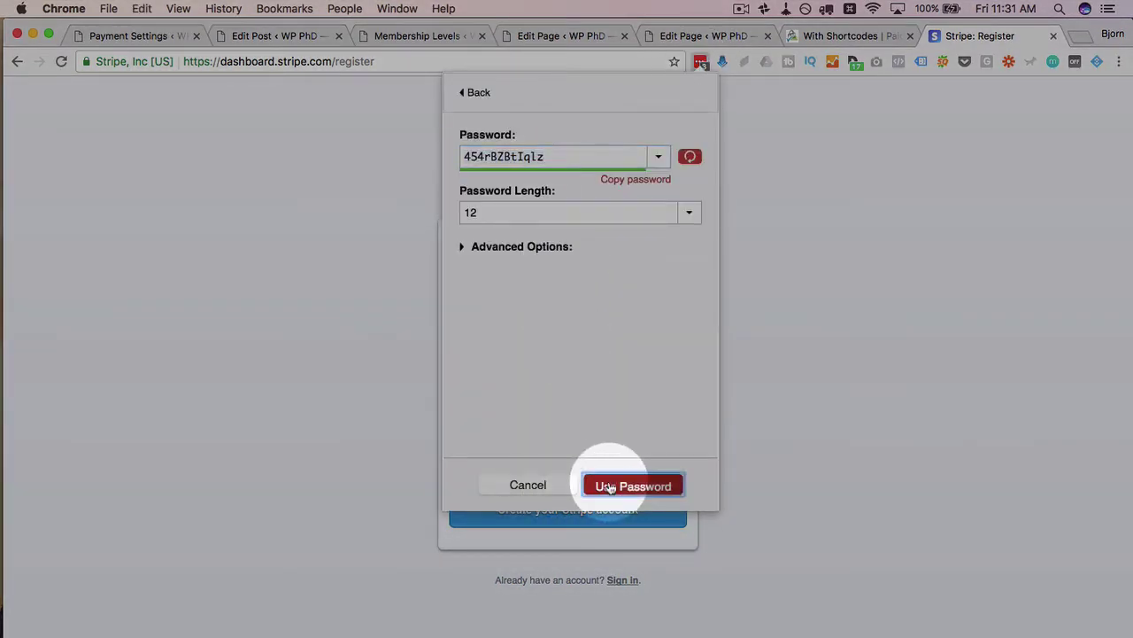
pyautogui.click(611, 485)
pyautogui.click(472, 458)
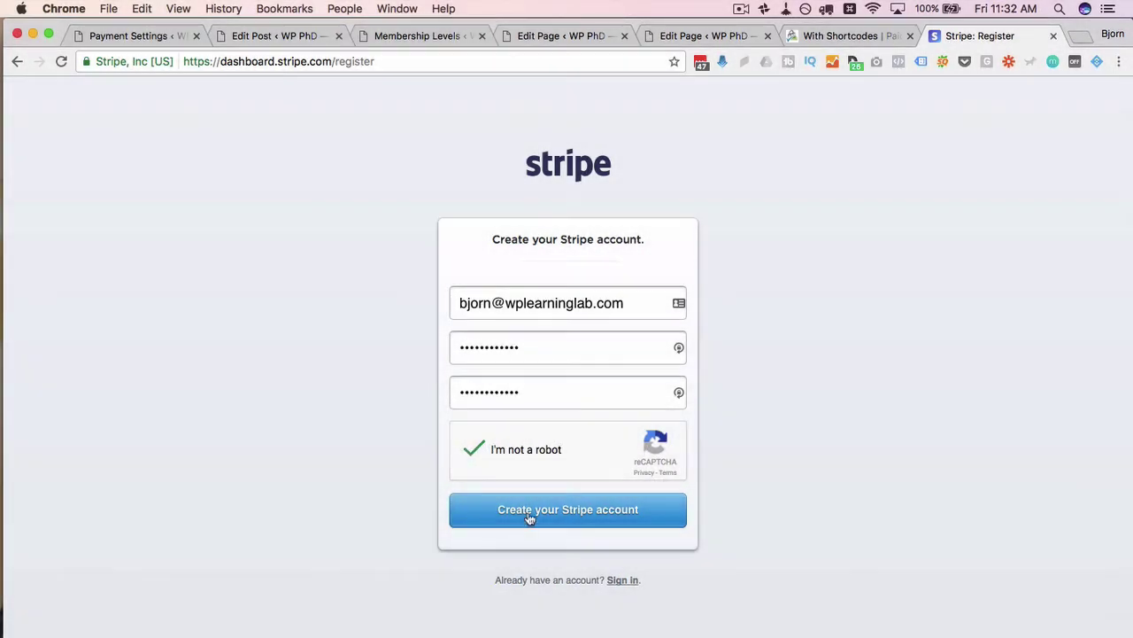
pyautogui.click(528, 513)
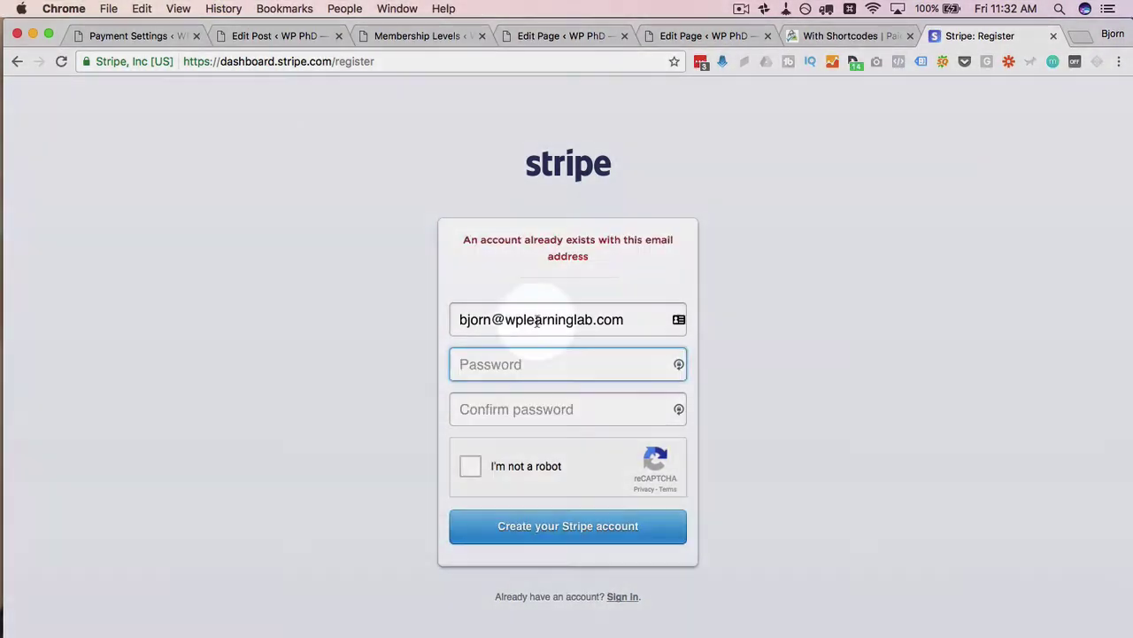
# - Resubmit registration with a different email address and dismiss the save-login prompt
pyautogui.click(524, 318)
pyautogui.press('super+a')
pyautogui.write('simpleseuq')
pyautogui.press('BackSpace')
pyautogui.press('BackSpace')
pyautogui.write('que')
pyautogui.press('Return')
pyautogui.click(488, 526)
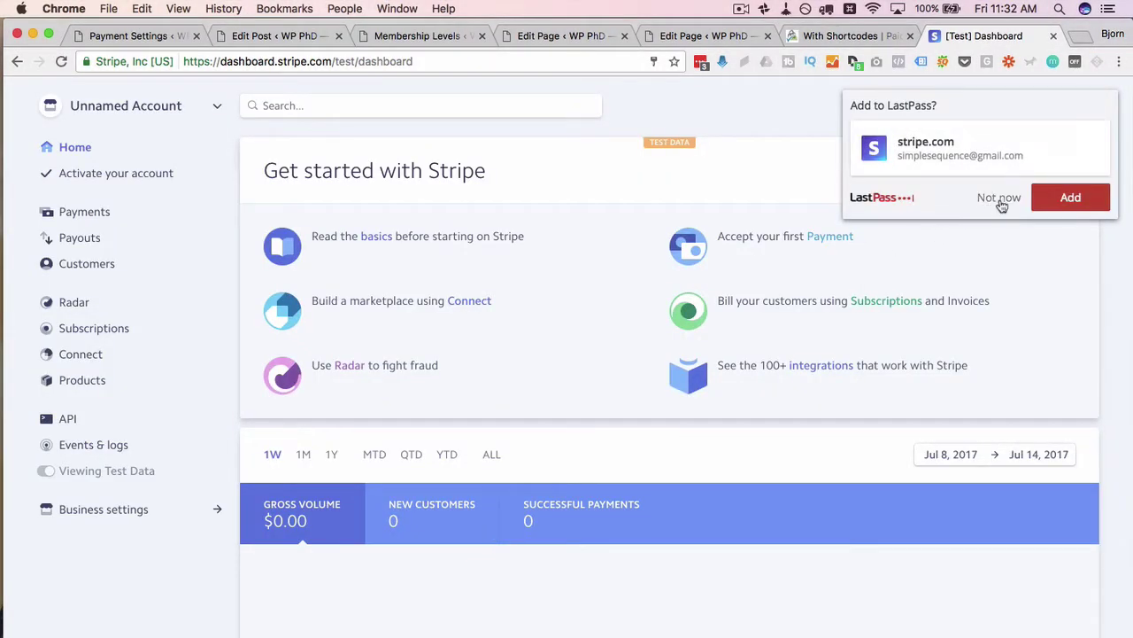
pyautogui.click(1001, 202)
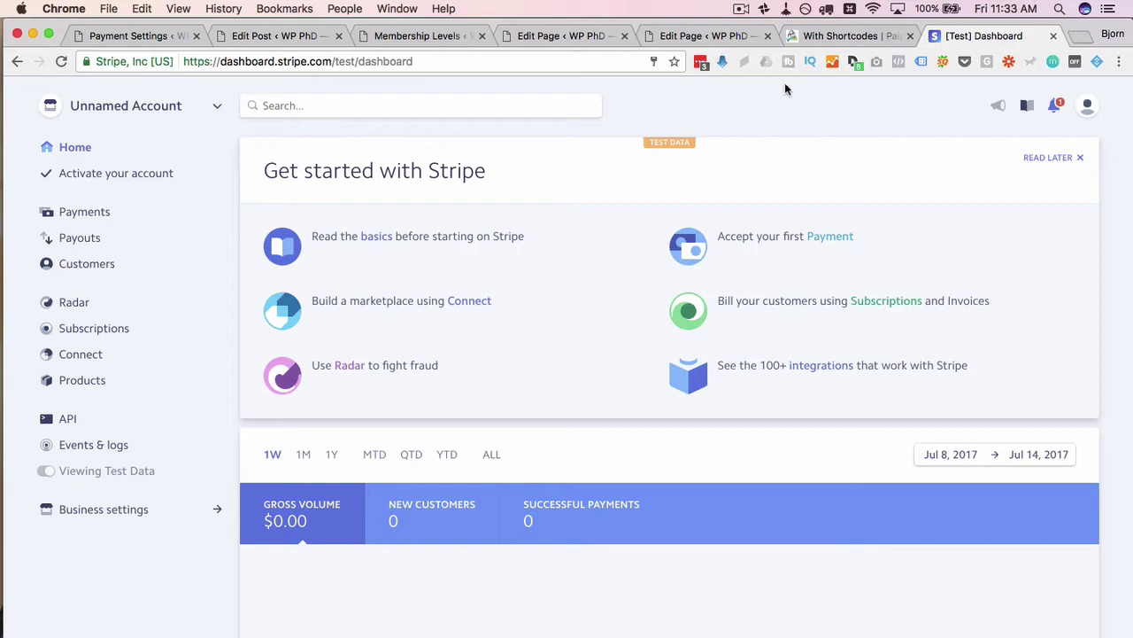
# - In the WordPress payment settings, highlight the Secret Key and Publishable Key fields
pyautogui.click(133, 36)
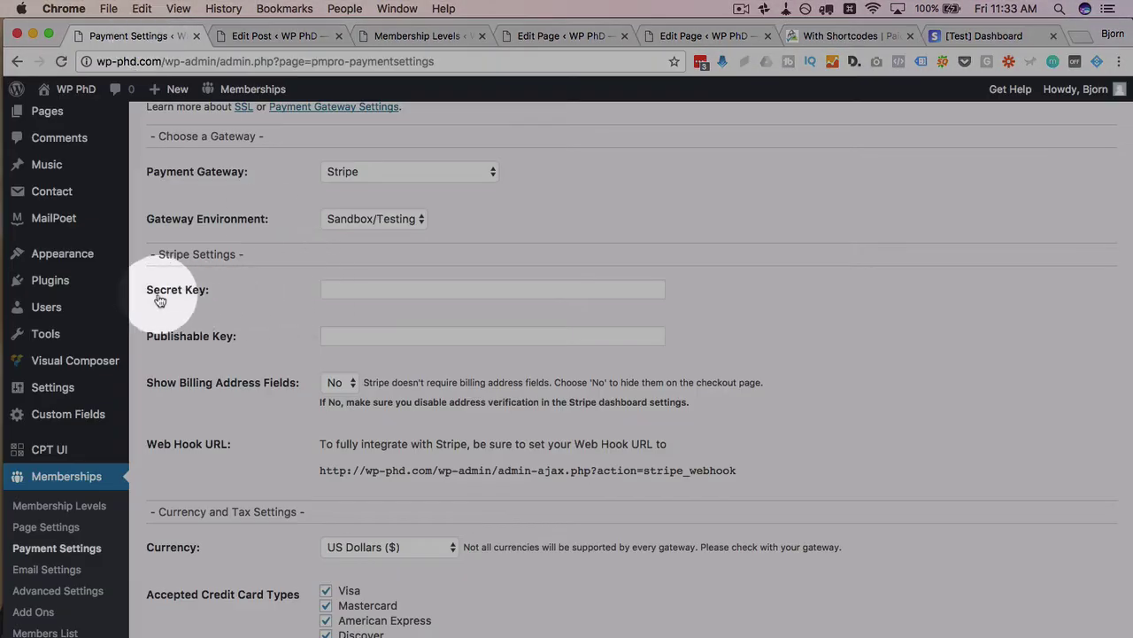
pyautogui.moveTo(149, 296); pyautogui.dragTo(223, 292)
pyautogui.click(155, 342)
pyautogui.moveTo(154, 342); pyautogui.dragTo(263, 335)
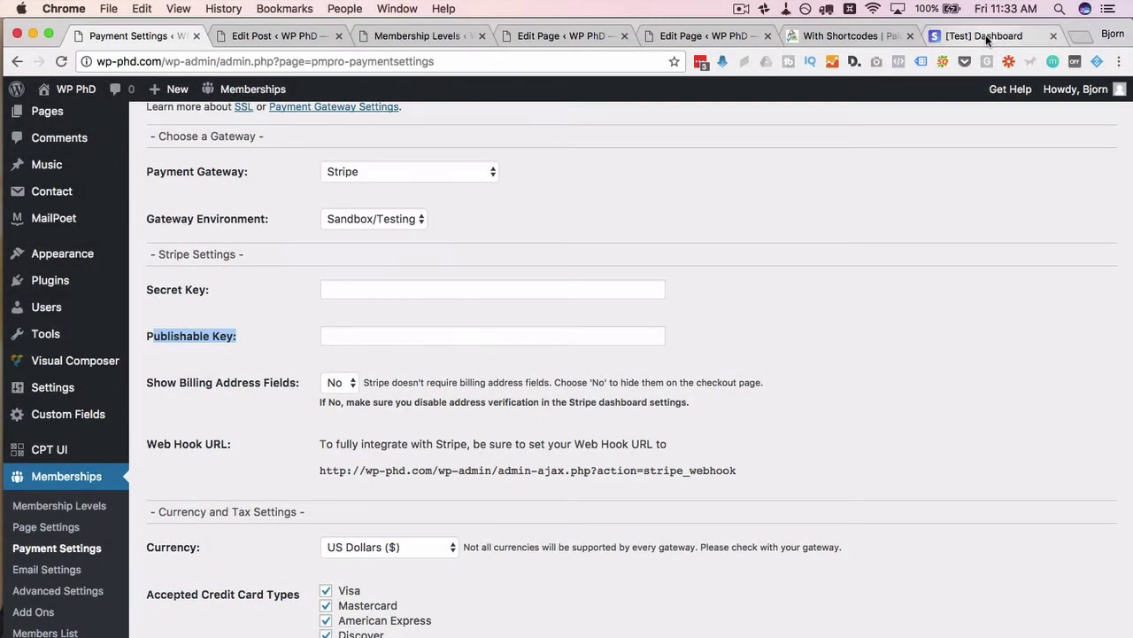
# - Copy the test publishable key from Stripe's API keys page into the Publishable Key field
pyautogui.click(986, 34)
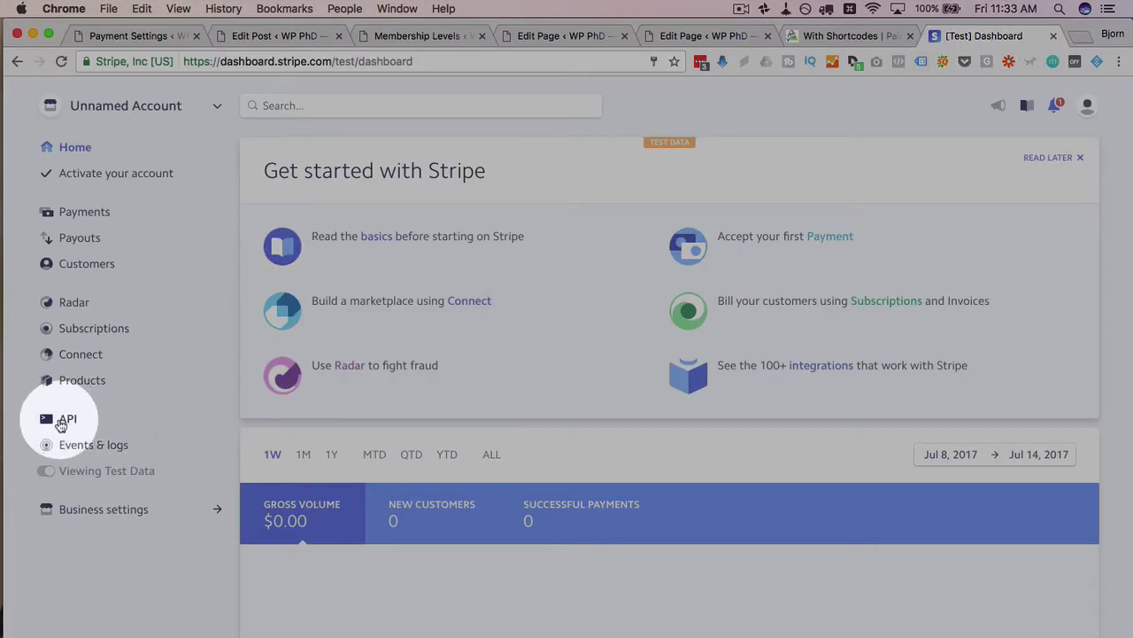
pyautogui.click(65, 422)
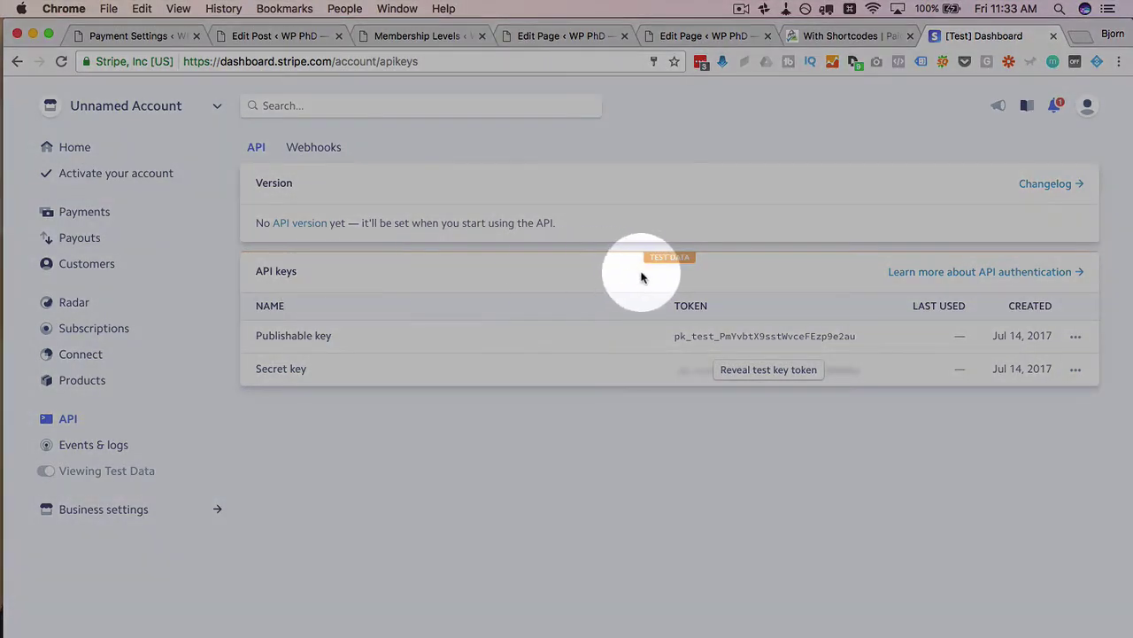
pyautogui.click(760, 373)
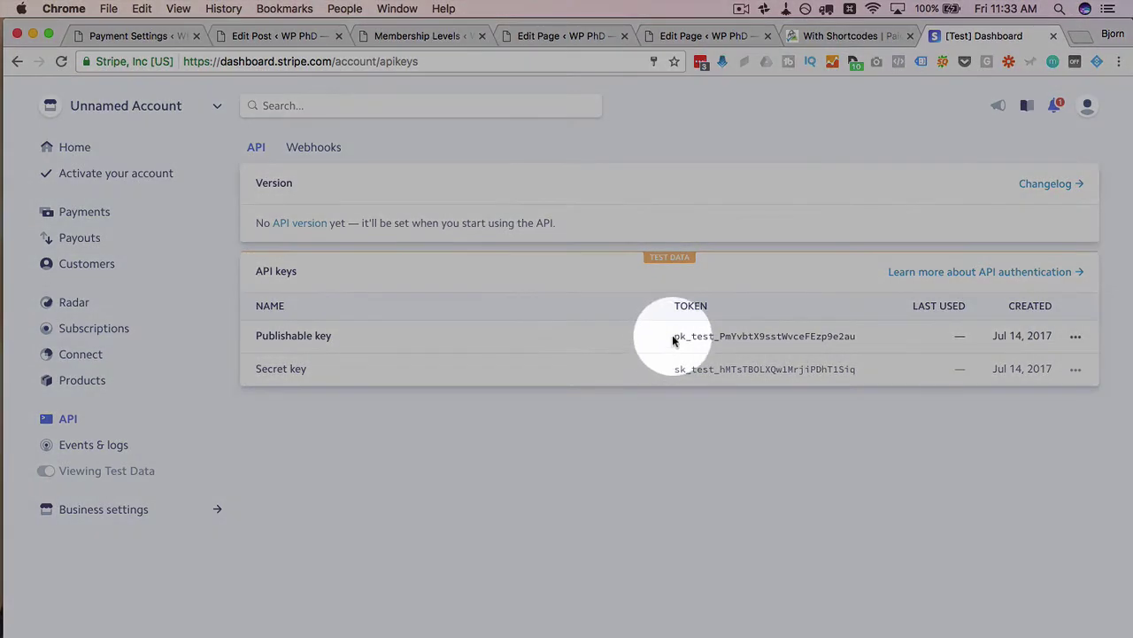
pyautogui.moveTo(675, 337); pyautogui.dragTo(859, 336)
pyautogui.rightClick(824, 337)
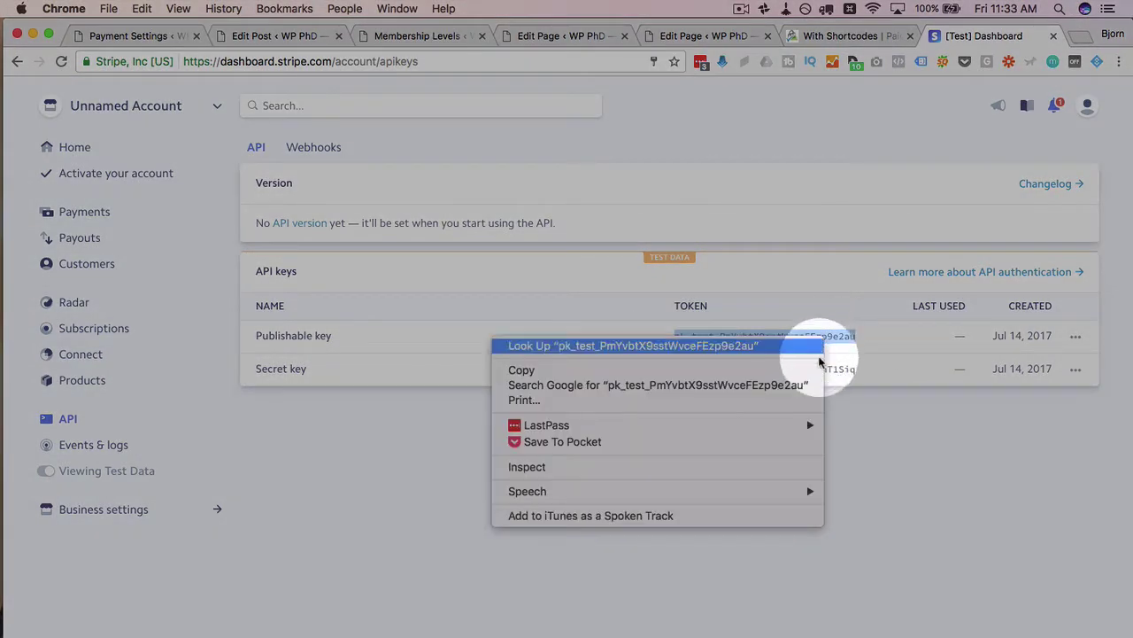
pyautogui.click(808, 377)
pyautogui.click(98, 35)
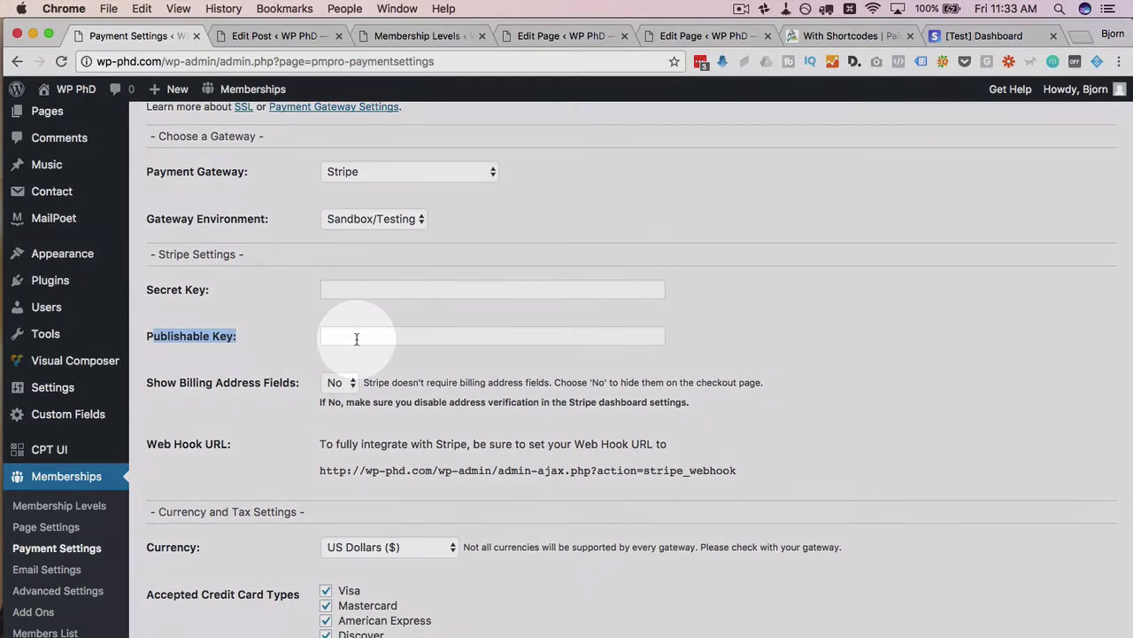
pyautogui.click(355, 336)
pyautogui.rightClick(359, 340)
pyautogui.click(407, 415)
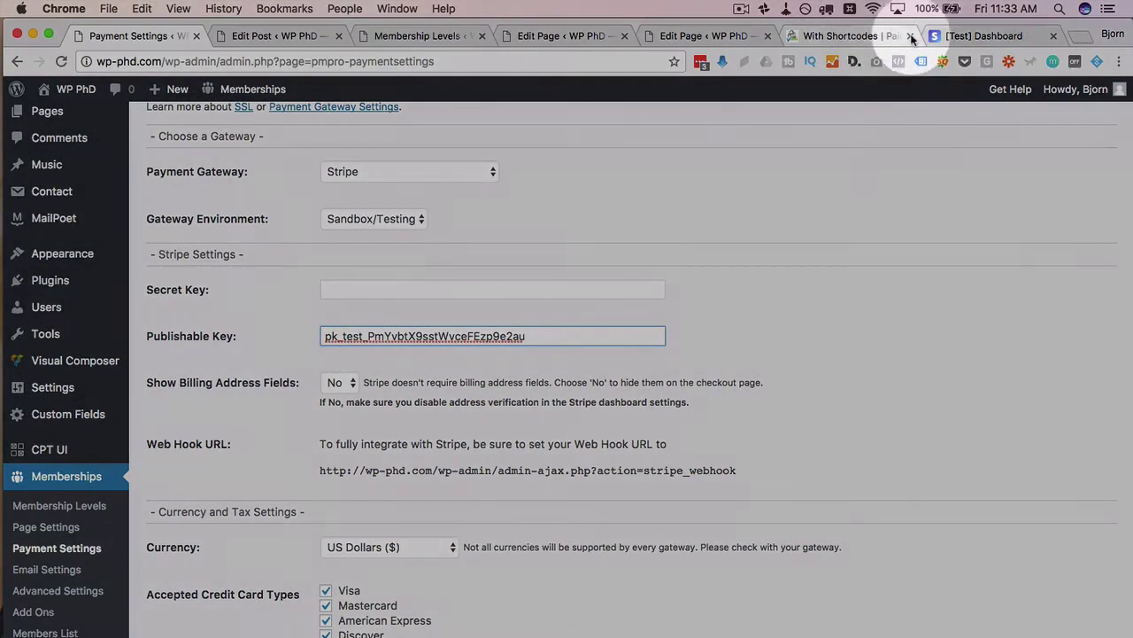
# - Copy the revealed test secret key into the Secret Key field
pyautogui.click(970, 35)
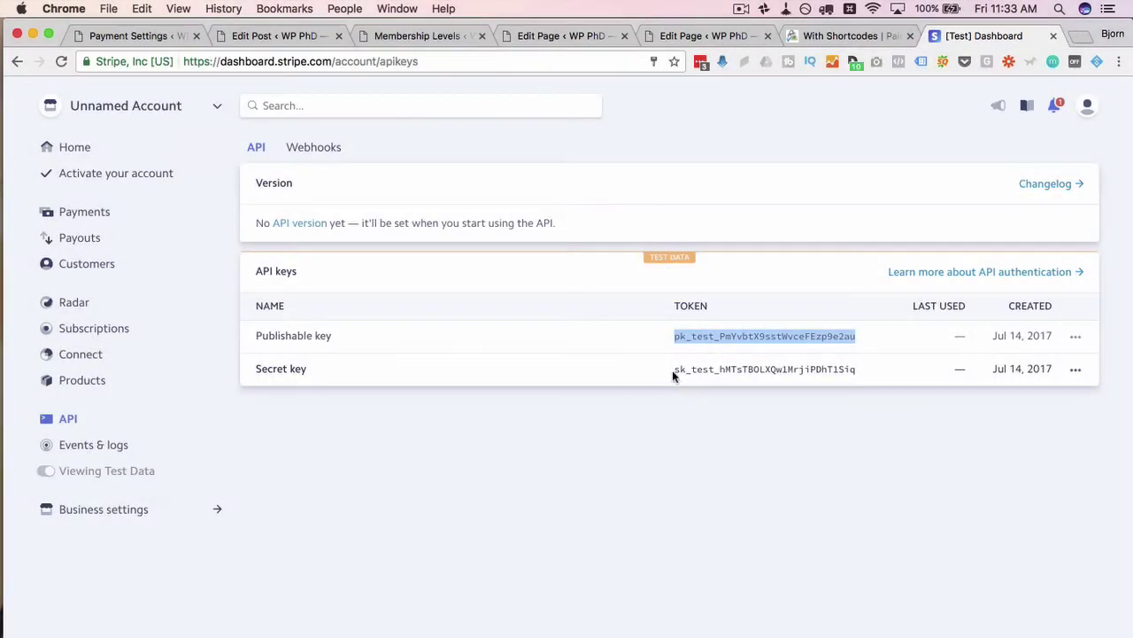
pyautogui.moveTo(673, 370)
pyautogui.mouseDown()
pyautogui.moveTo(886, 371)
pyautogui.moveTo(664, 373)
pyautogui.mouseUp()
pyautogui.click(819, 369)
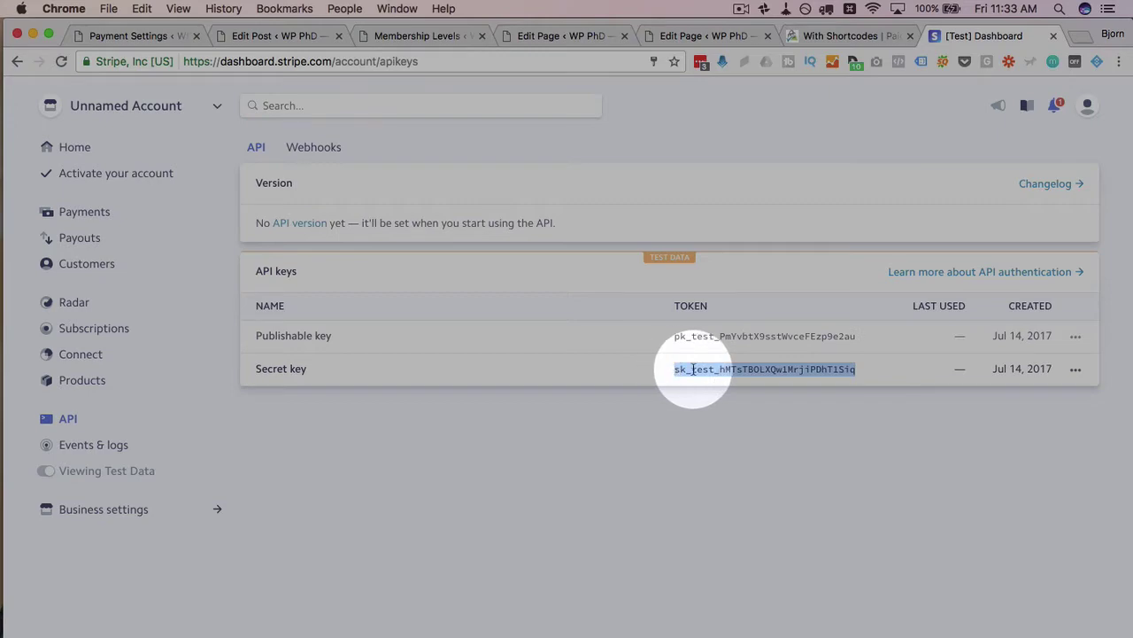
pyautogui.rightClick(695, 374)
pyautogui.click(696, 395)
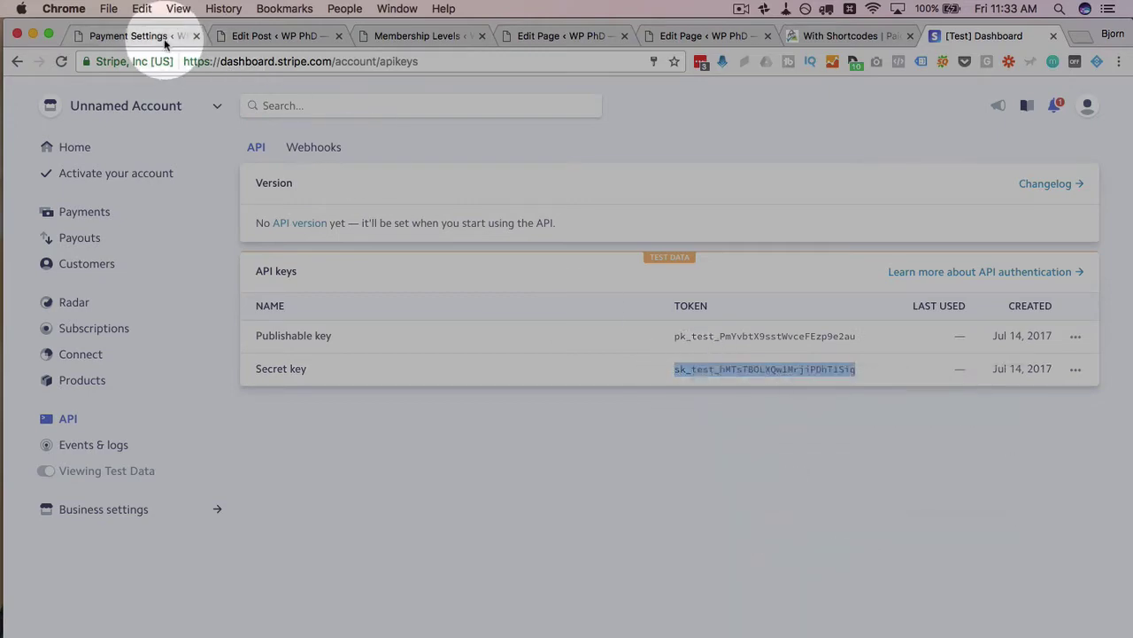
pyautogui.click(163, 37)
pyautogui.click(349, 290)
pyautogui.rightClick(351, 290)
pyautogui.click(397, 370)
pyautogui.scroll(-4, 222, 249)
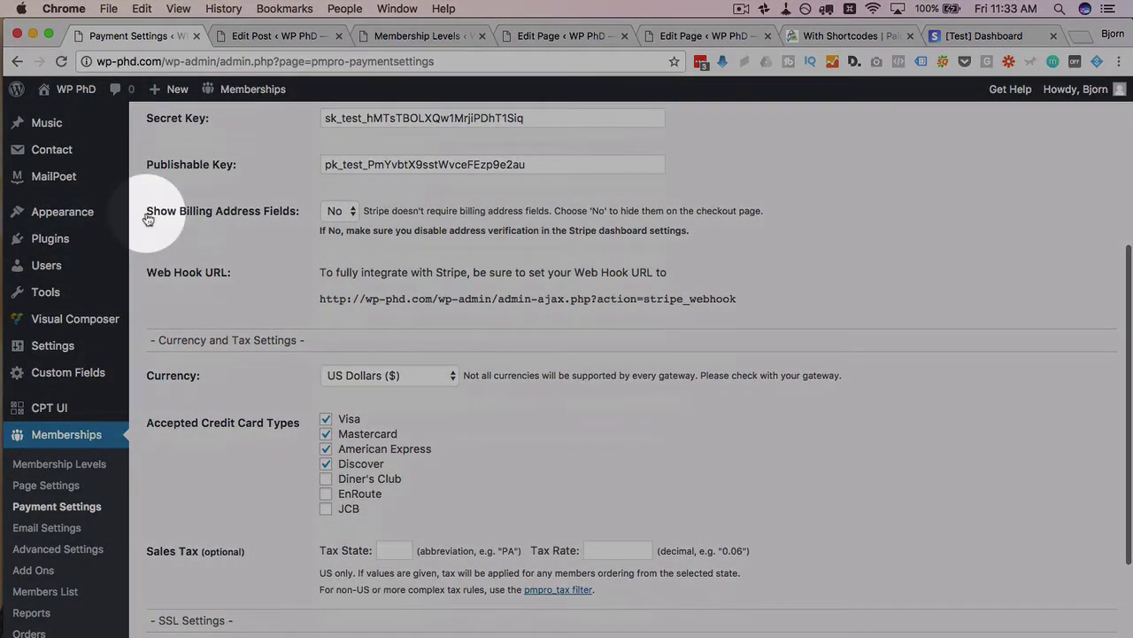
pyautogui.moveTo(149, 212); pyautogui.dragTo(298, 217)
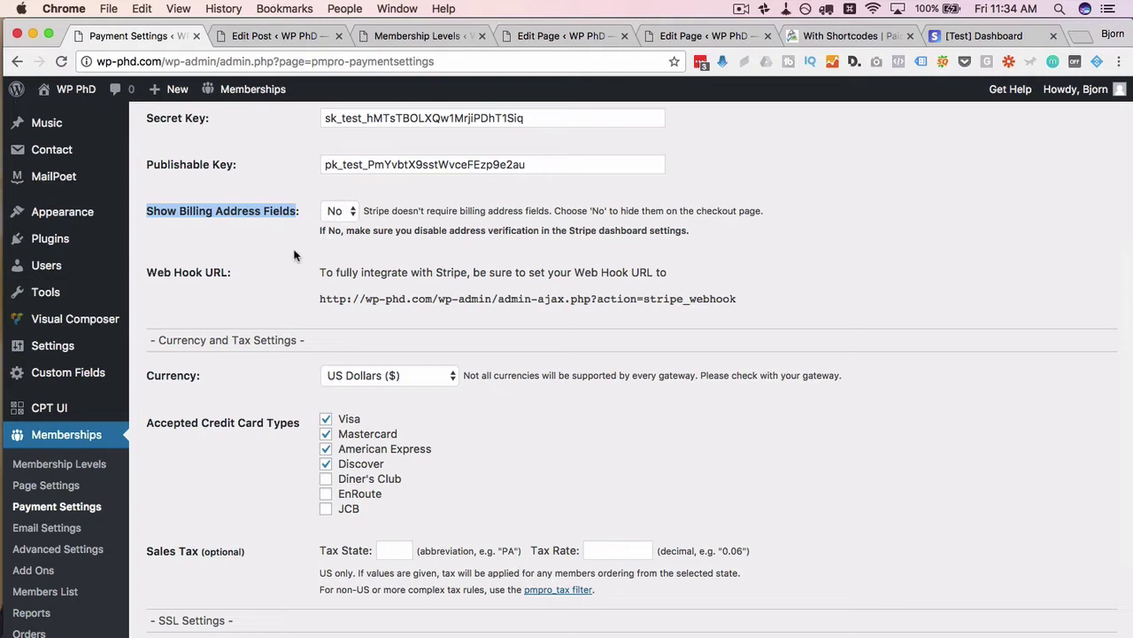
pyautogui.click(294, 255)
pyautogui.scroll(-5, 301, 255)
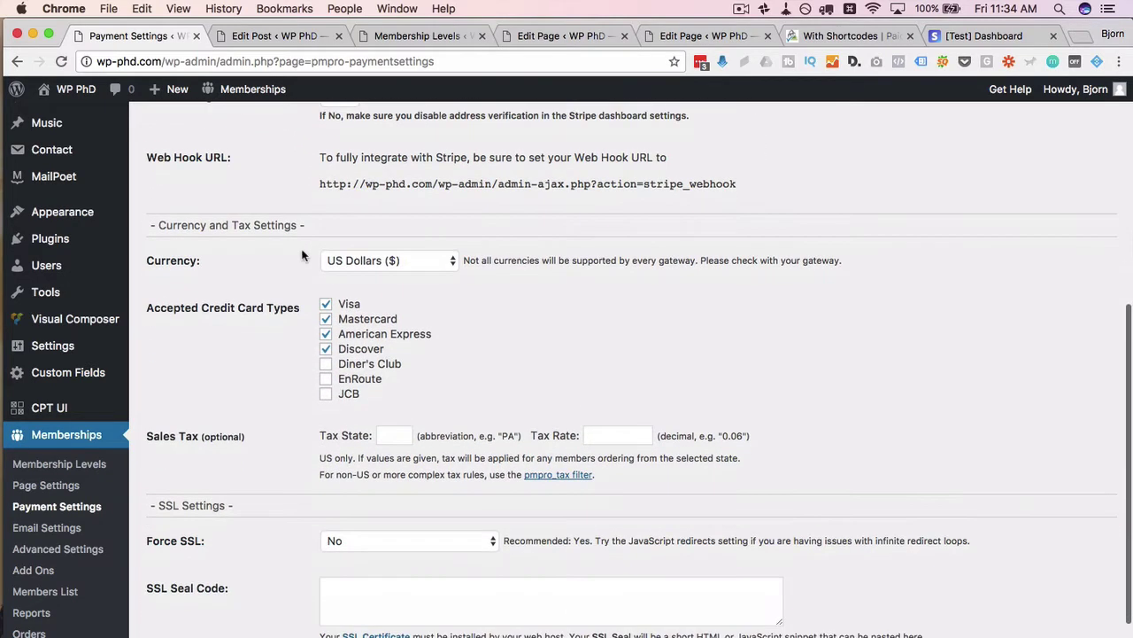
pyautogui.click(399, 262)
pyautogui.click(361, 262)
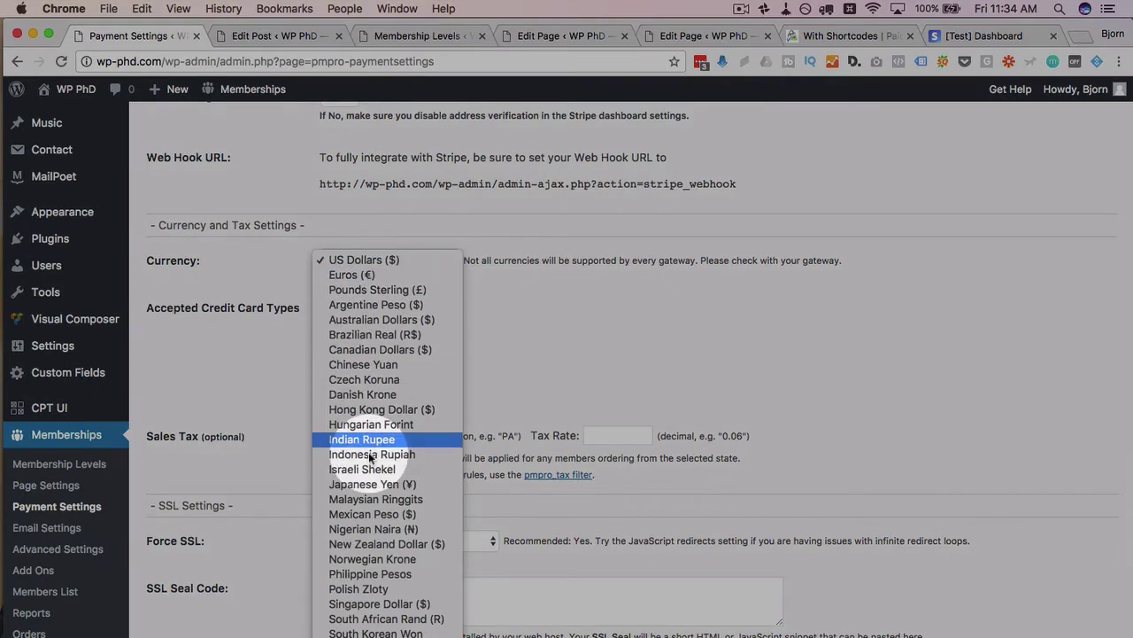
pyautogui.click(360, 255)
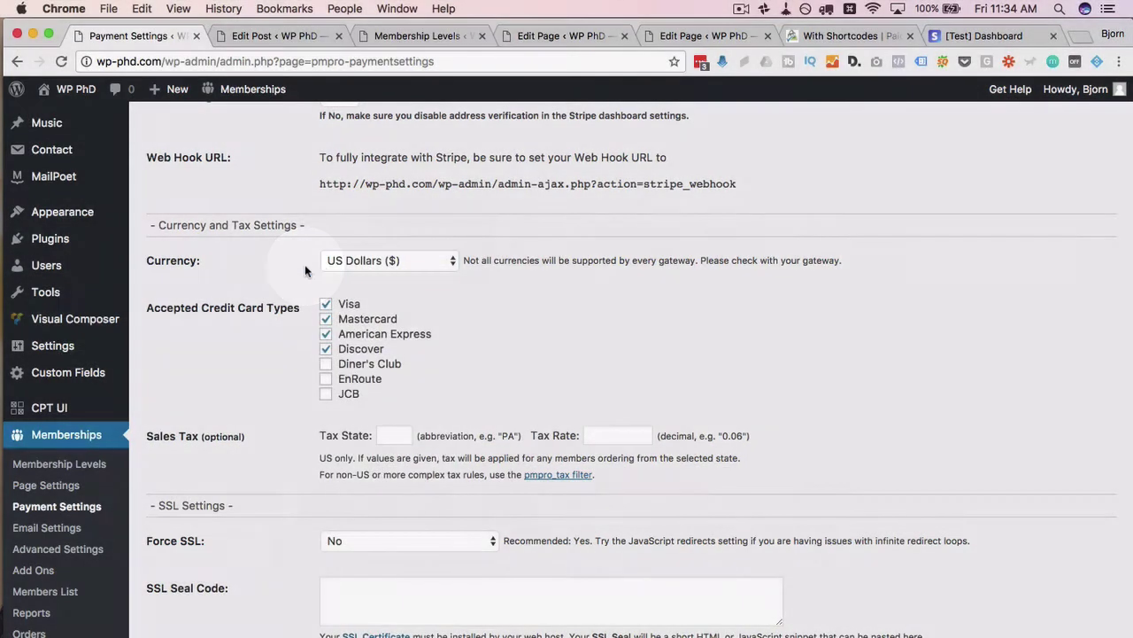
pyautogui.scroll(-3, 304, 264)
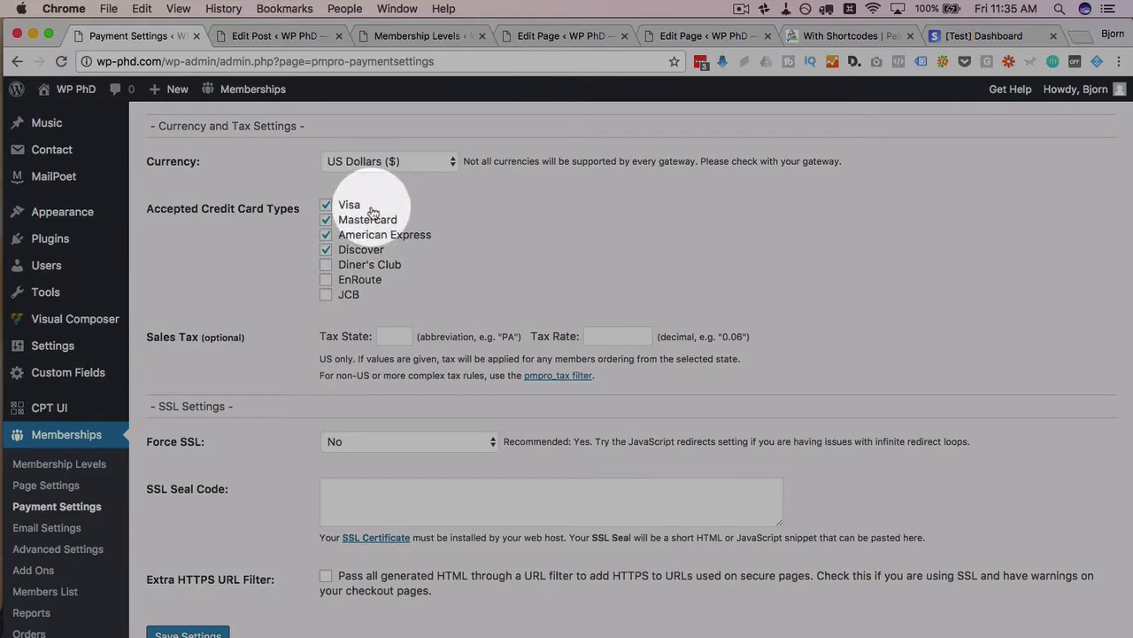
pyautogui.scroll(-2, 268, 305)
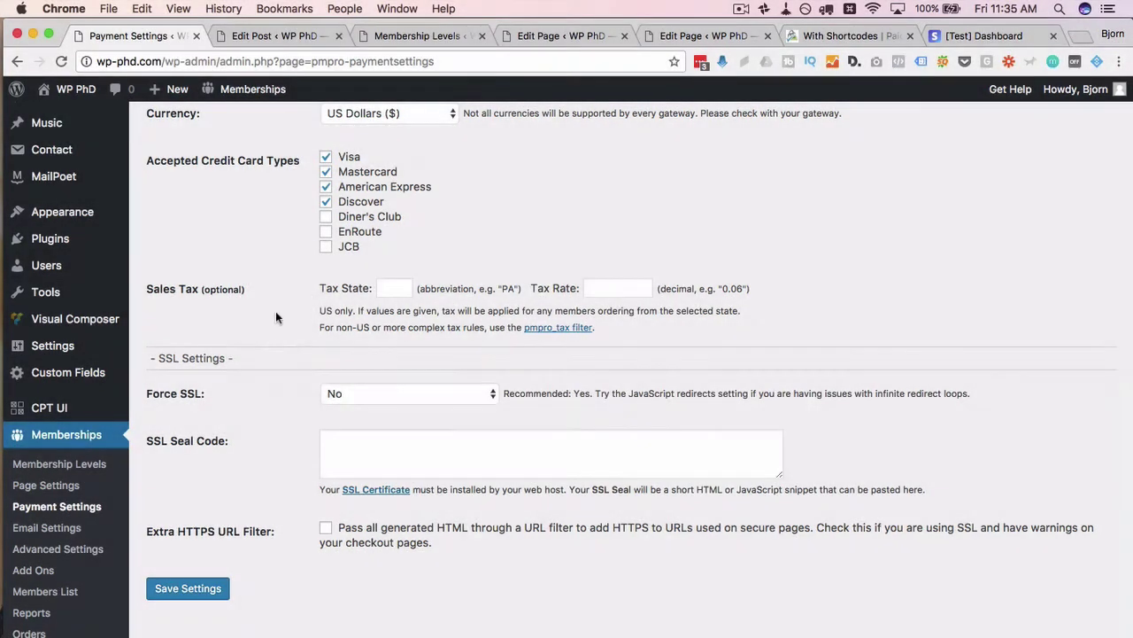
pyautogui.scroll(-1, 273, 310)
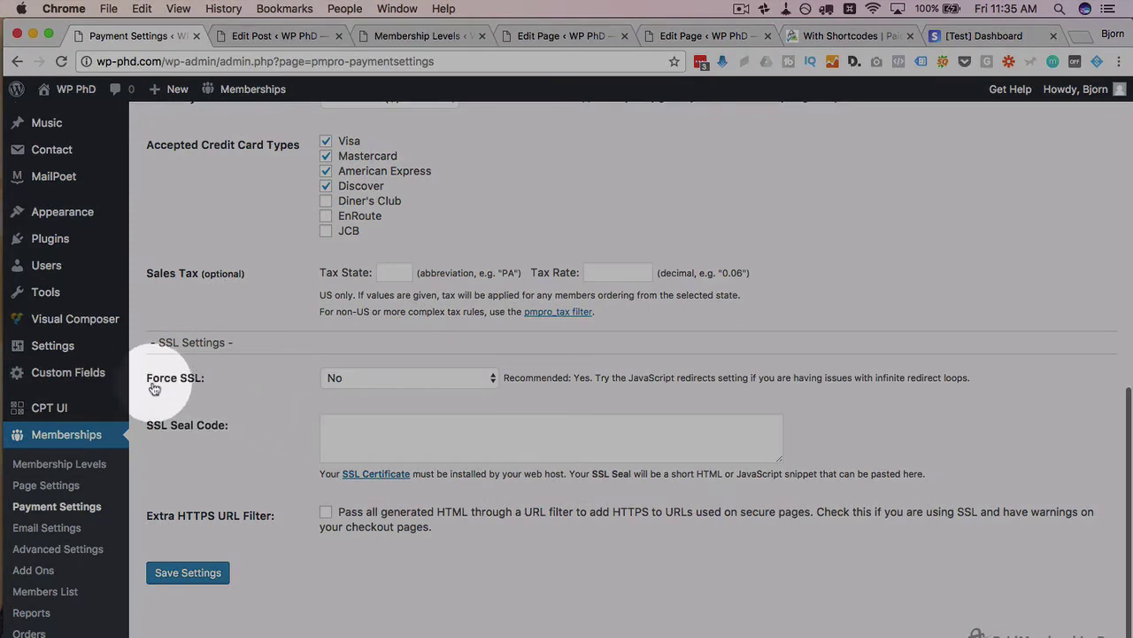
# - Set Force SSL to Yes, leaving the SSL Seal Code box empty
pyautogui.moveTo(154, 387); pyautogui.dragTo(211, 378)
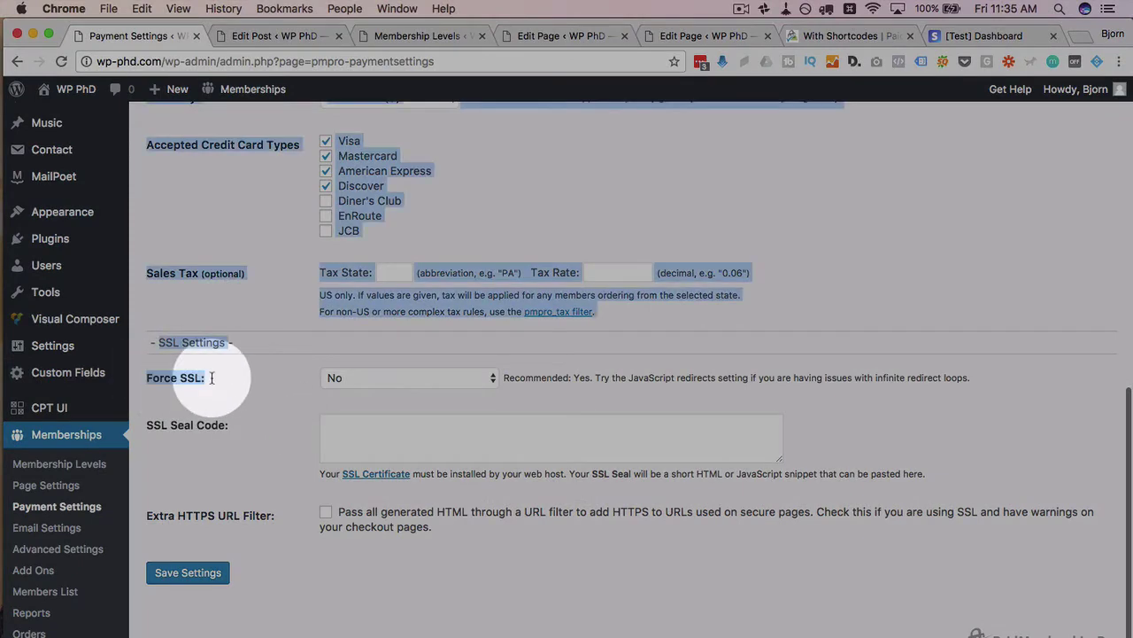
pyautogui.click(212, 379)
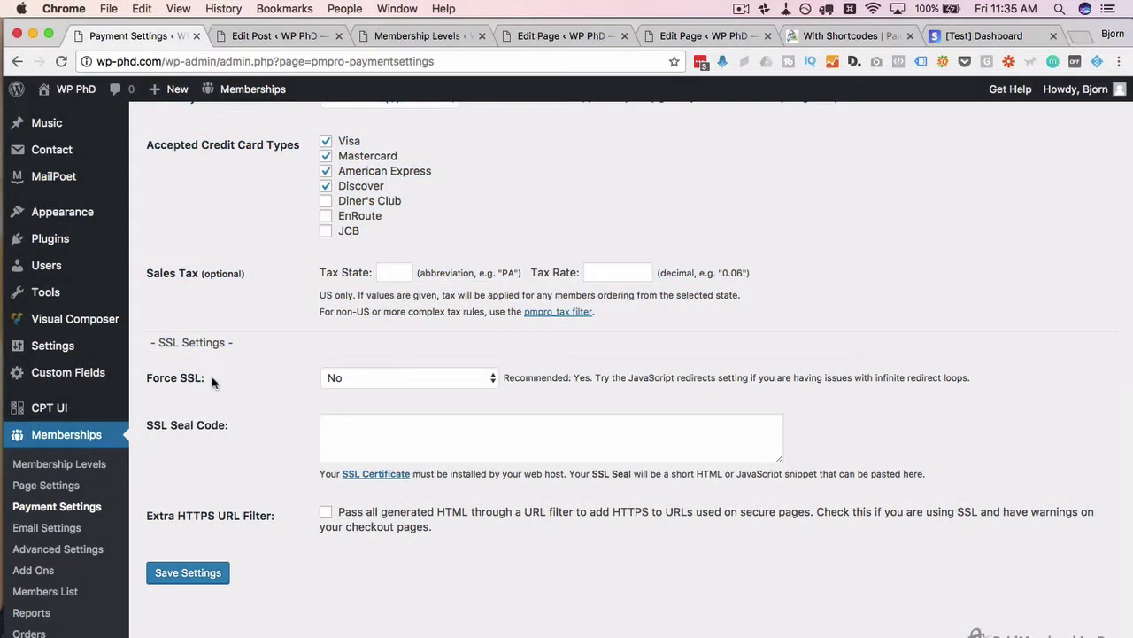
pyautogui.click(373, 378)
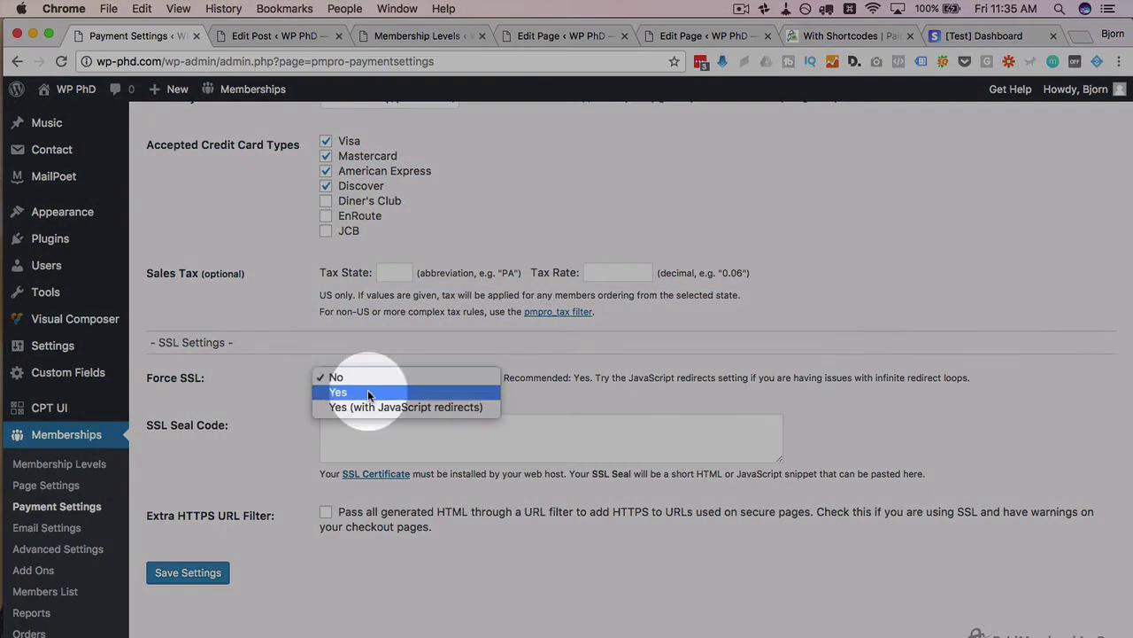
pyautogui.click(367, 392)
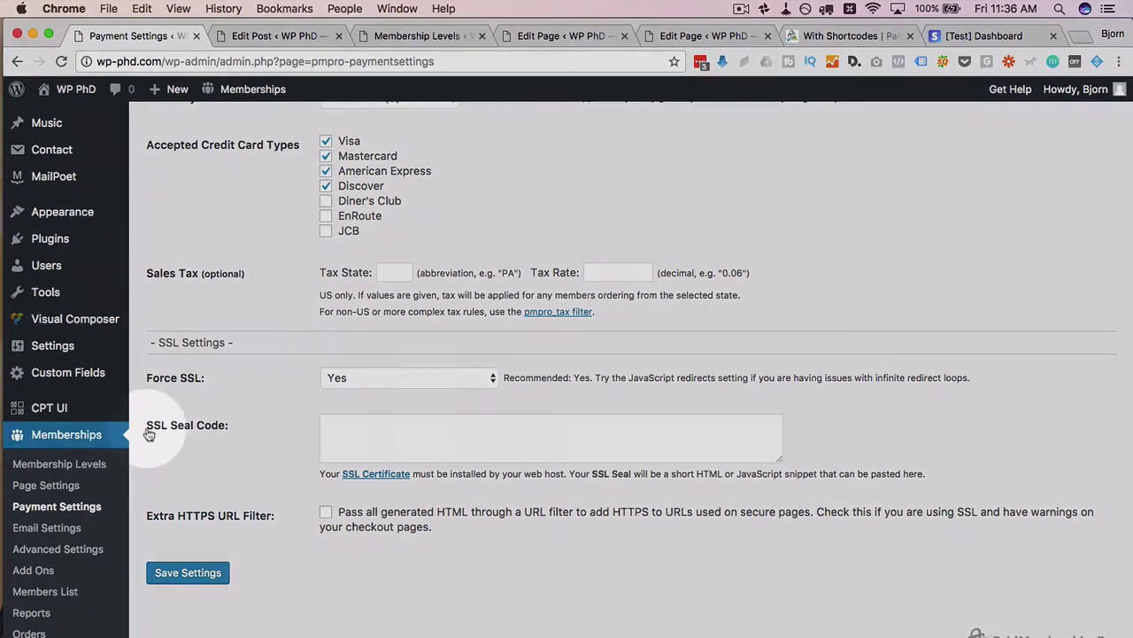
pyautogui.moveTo(146, 426); pyautogui.dragTo(229, 430)
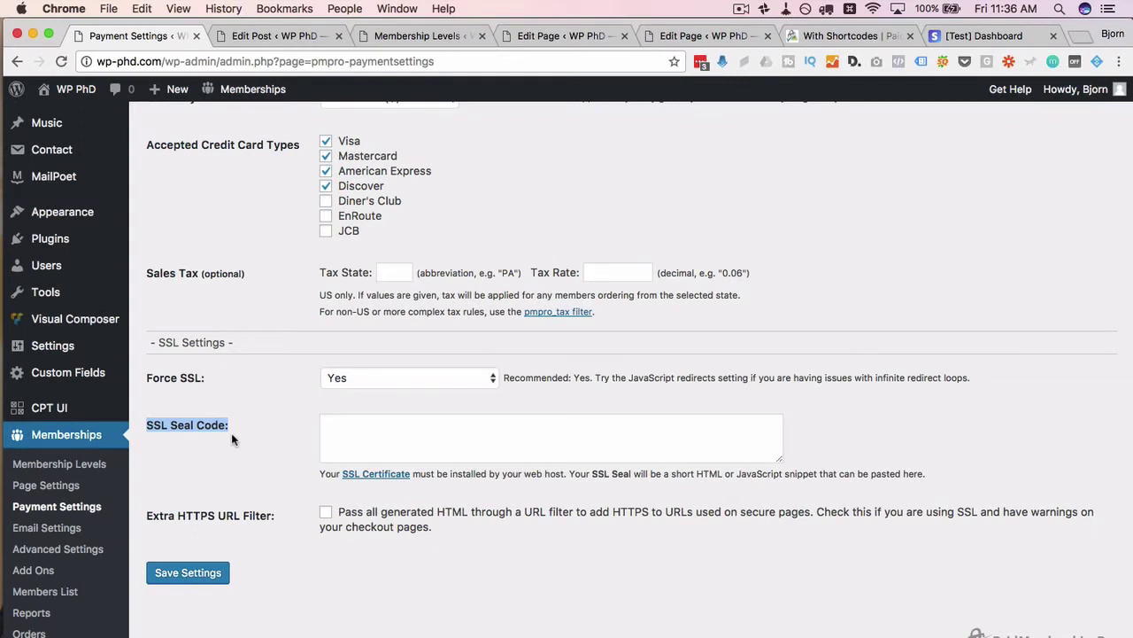
pyautogui.click(427, 426)
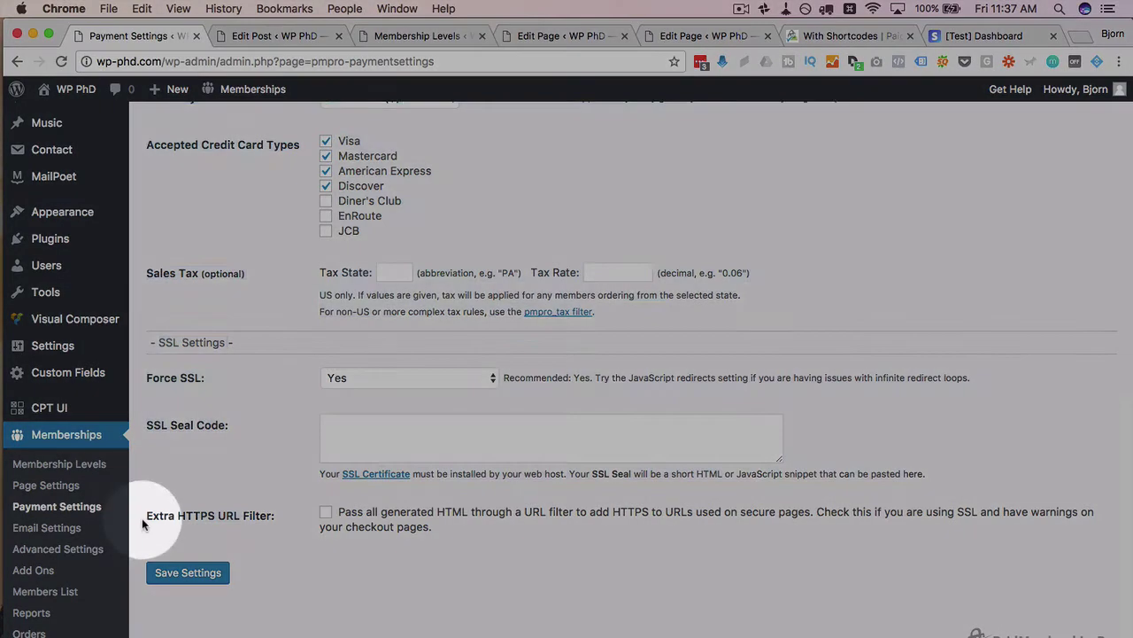
# - Leave the Extra HTTPS URL Filter option unchecked
pyautogui.moveTo(142, 518); pyautogui.dragTo(272, 522)
pyautogui.click(272, 522)
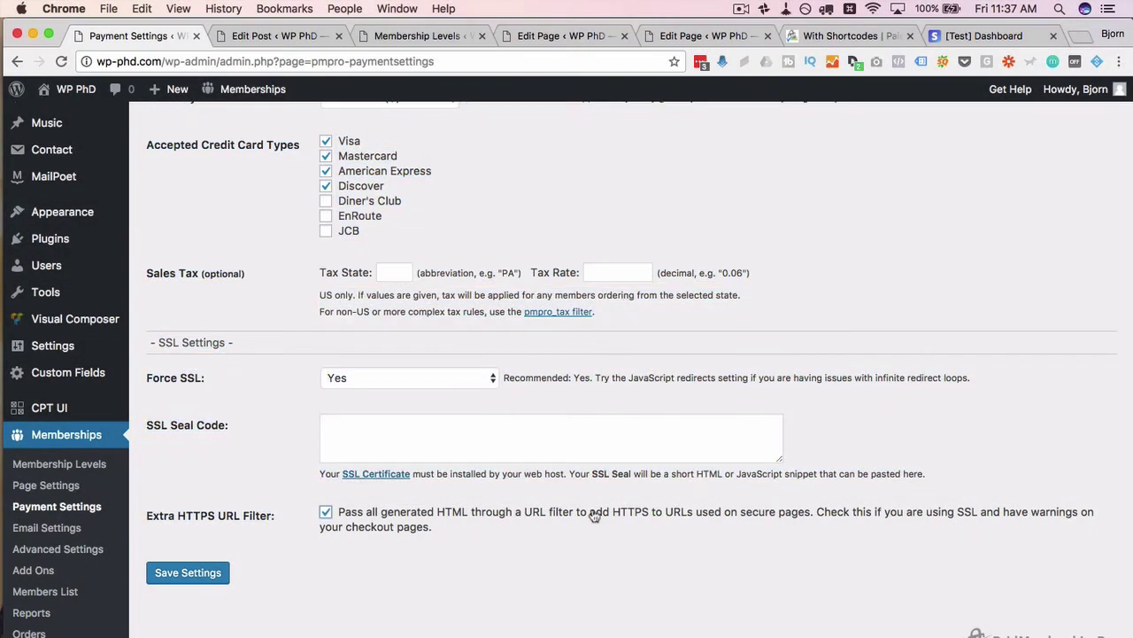
pyautogui.click(326, 514)
pyautogui.click(326, 513)
# - Highlight the SSL checkout warning note, then save the payment settings
pyautogui.moveTo(817, 513); pyautogui.dragTo(433, 532)
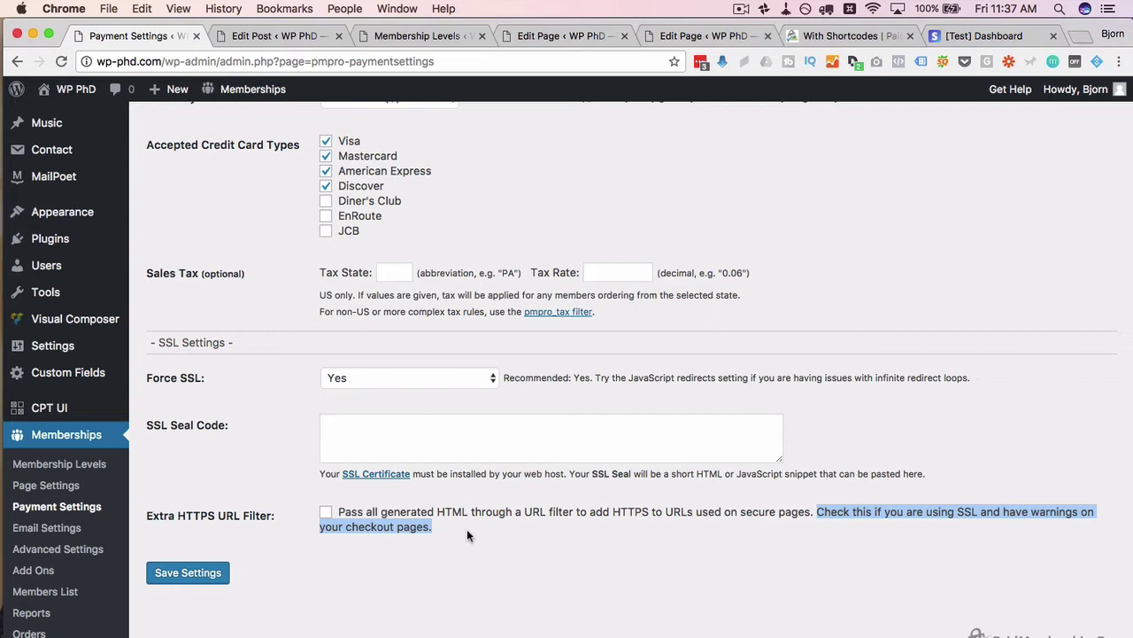
pyautogui.click(467, 529)
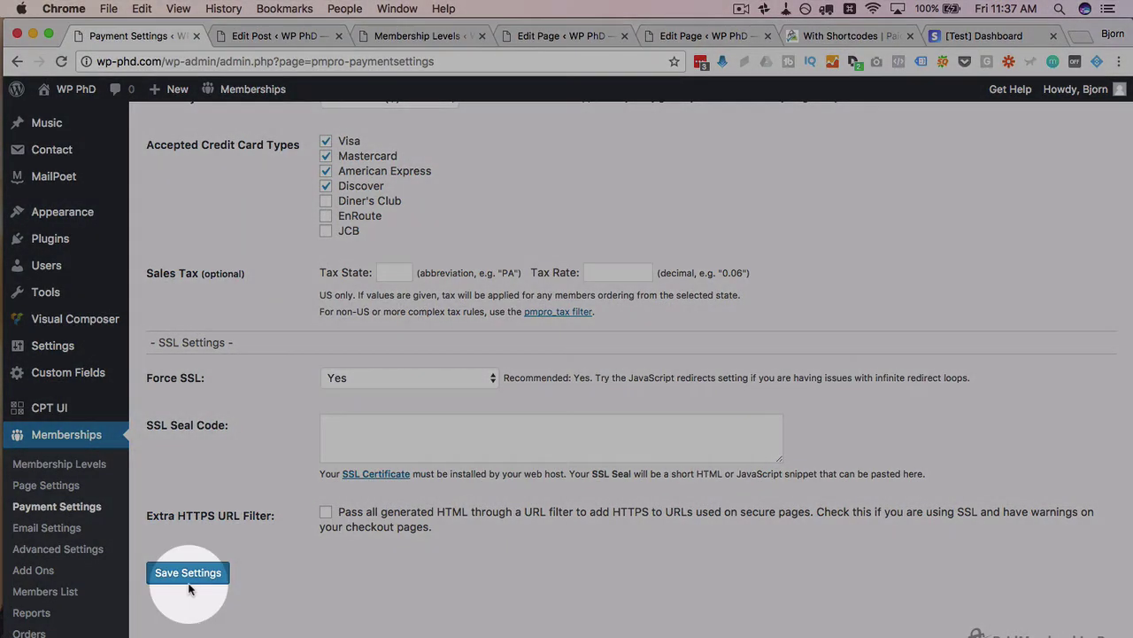
pyautogui.click(202, 575)
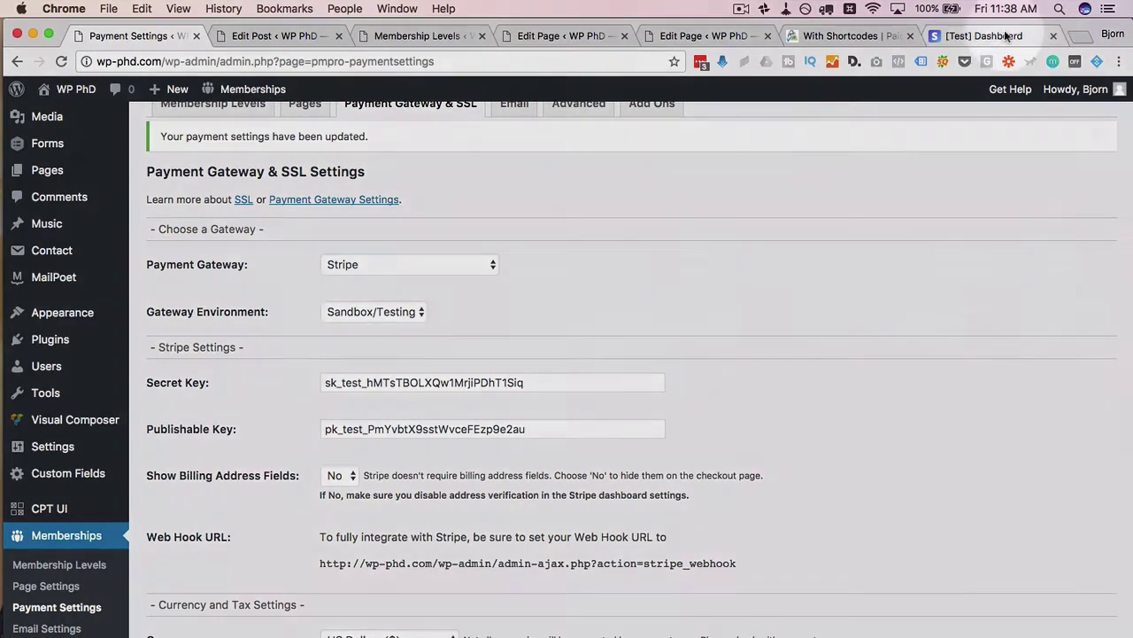
pyautogui.click(1006, 35)
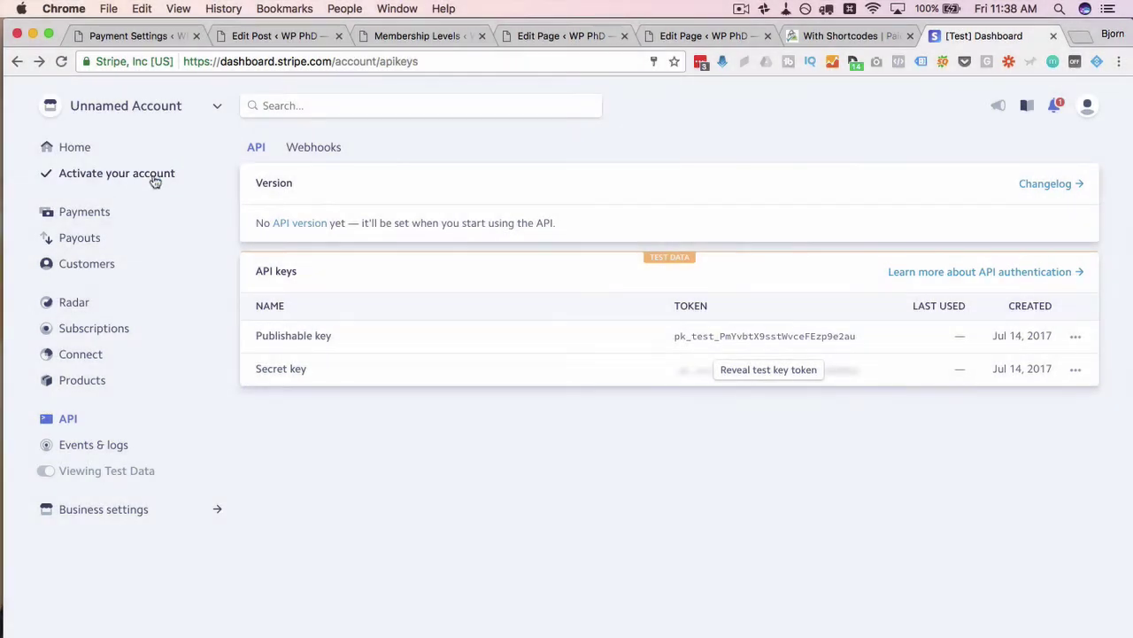
pyautogui.click(155, 175)
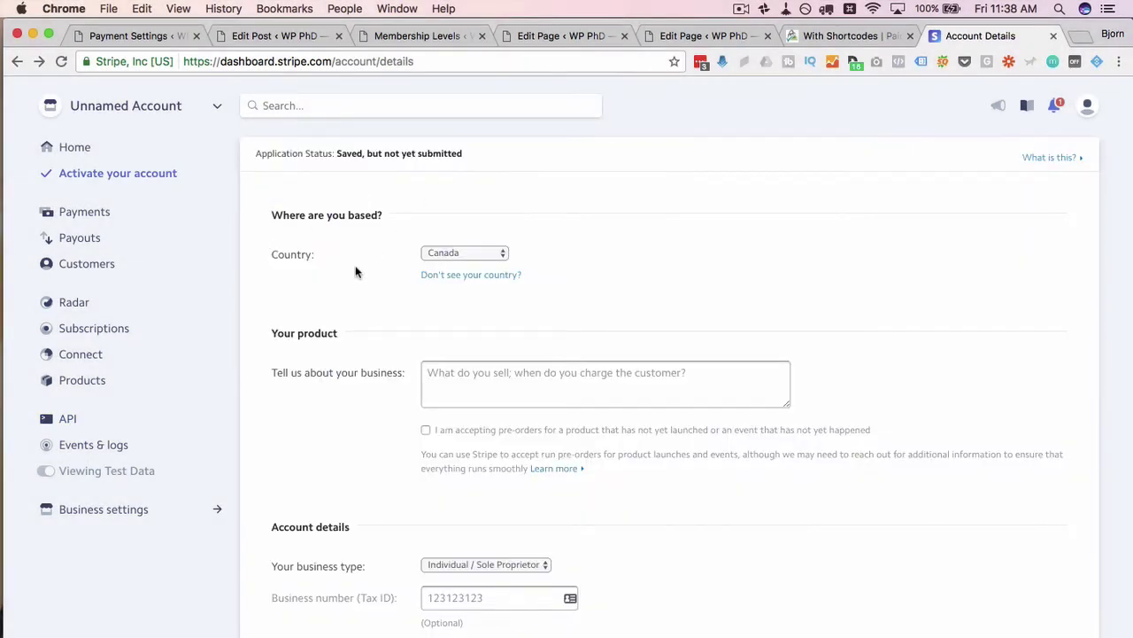
pyautogui.scroll(-3, 357, 271)
pyautogui.click(496, 262)
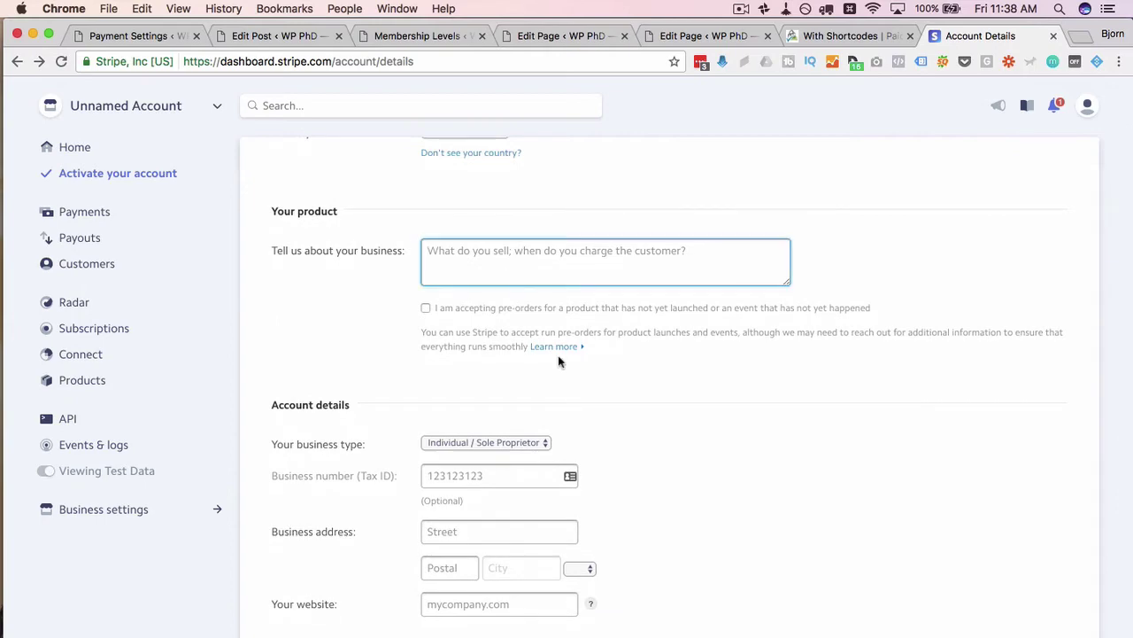
pyautogui.write('Online digital education products in the WordPress niche.')
pyautogui.scroll(-1, 431, 240)
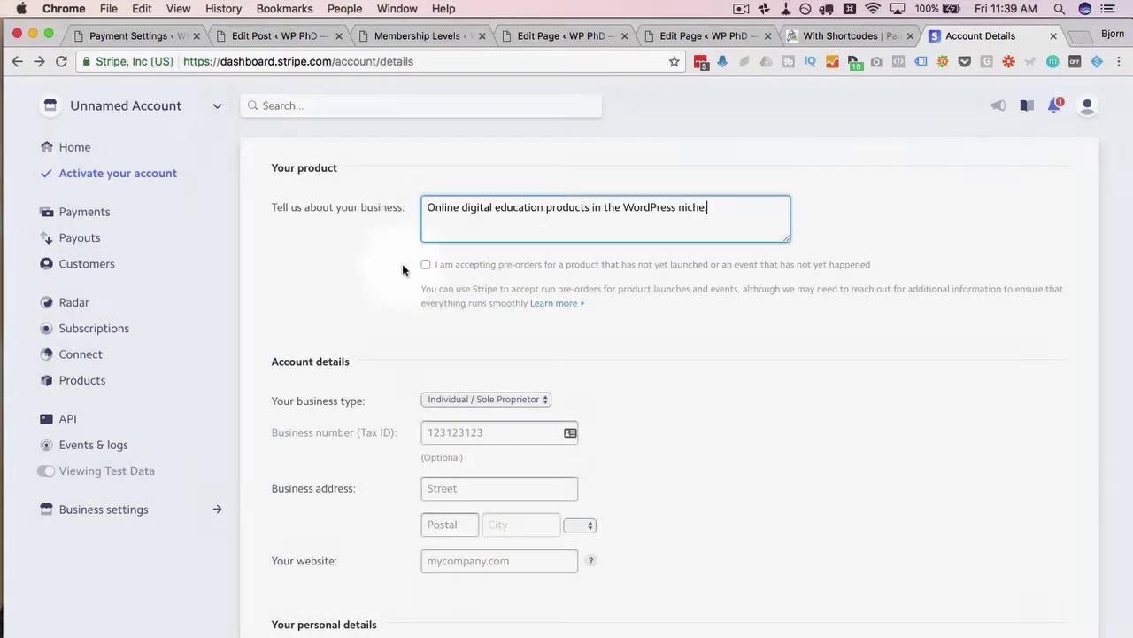
pyautogui.scroll(-3, 446, 277)
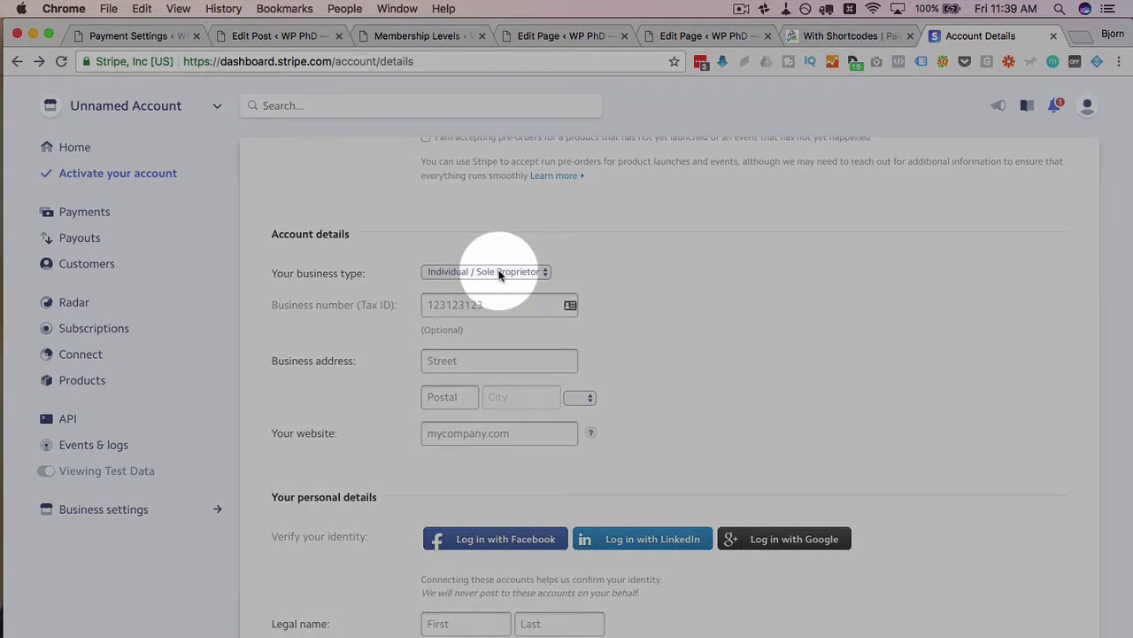
pyautogui.scroll(-1, 402, 277)
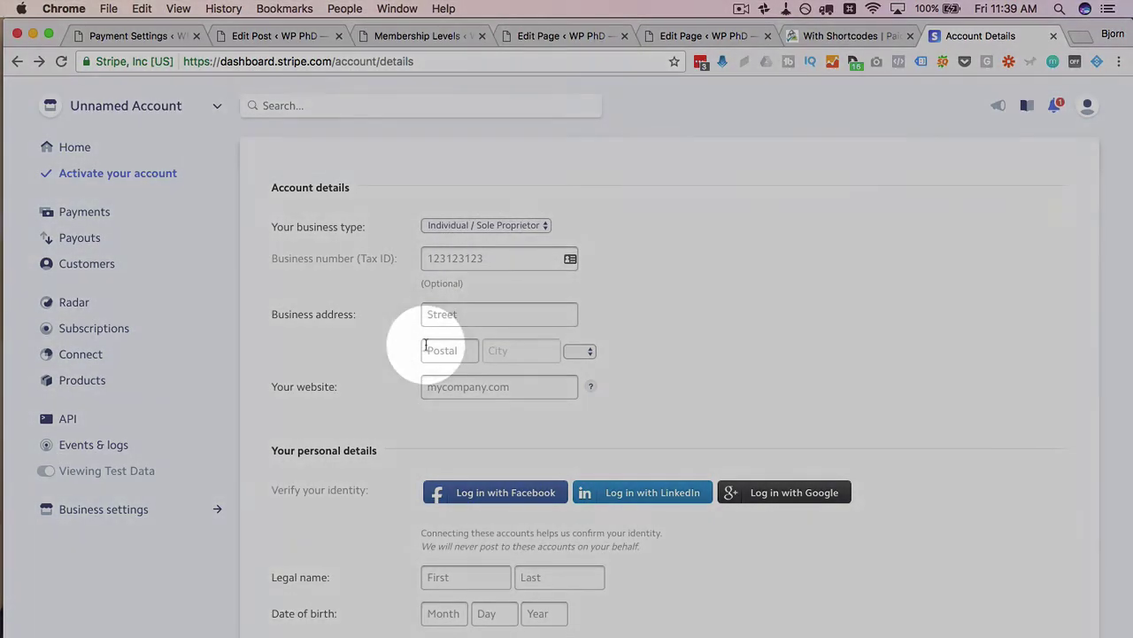
pyautogui.scroll(-2, 426, 349)
# - Enter the business street address and city using the suggested entries
pyautogui.click(476, 261)
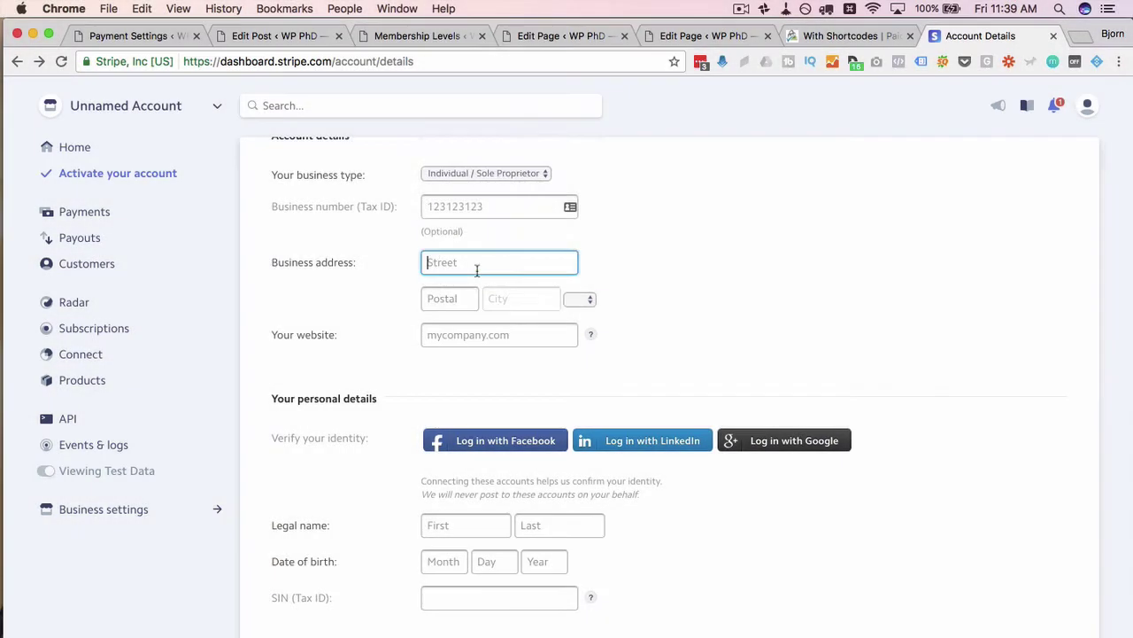
pyautogui.write('ain Street')
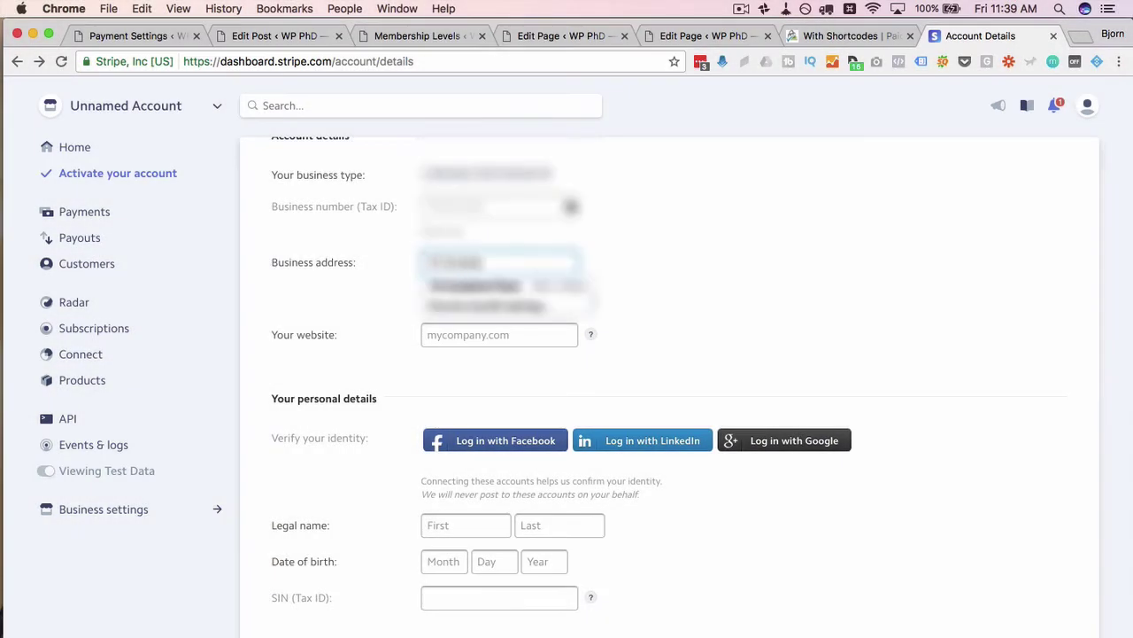
pyautogui.write(' W')
pyautogui.press('Tab')
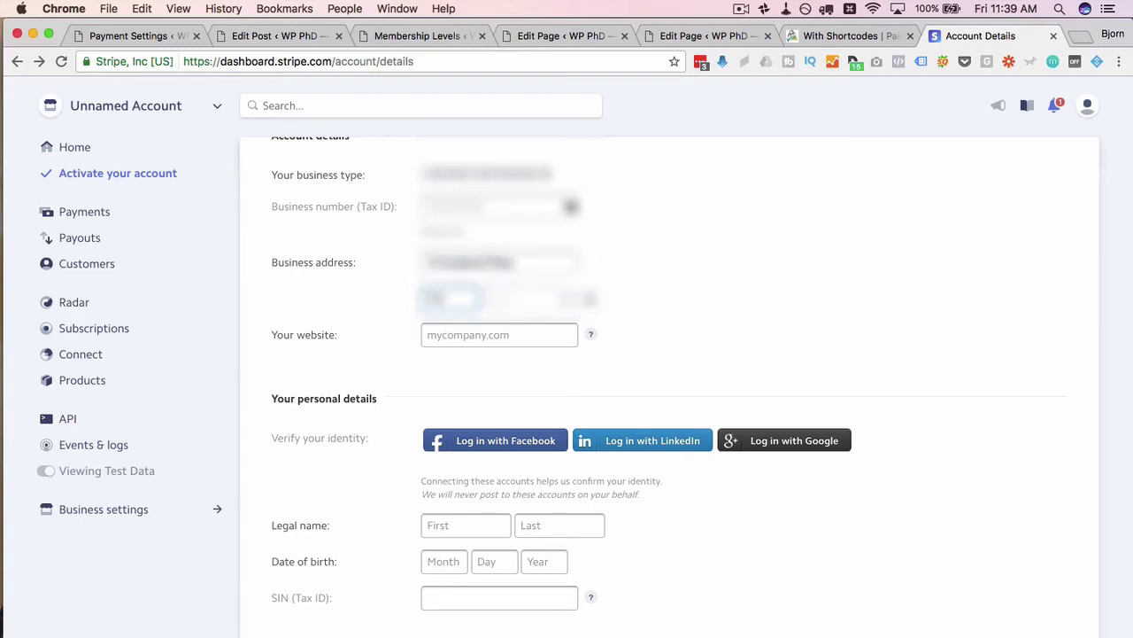
pyautogui.write('Toron')
pyautogui.press('Tab')
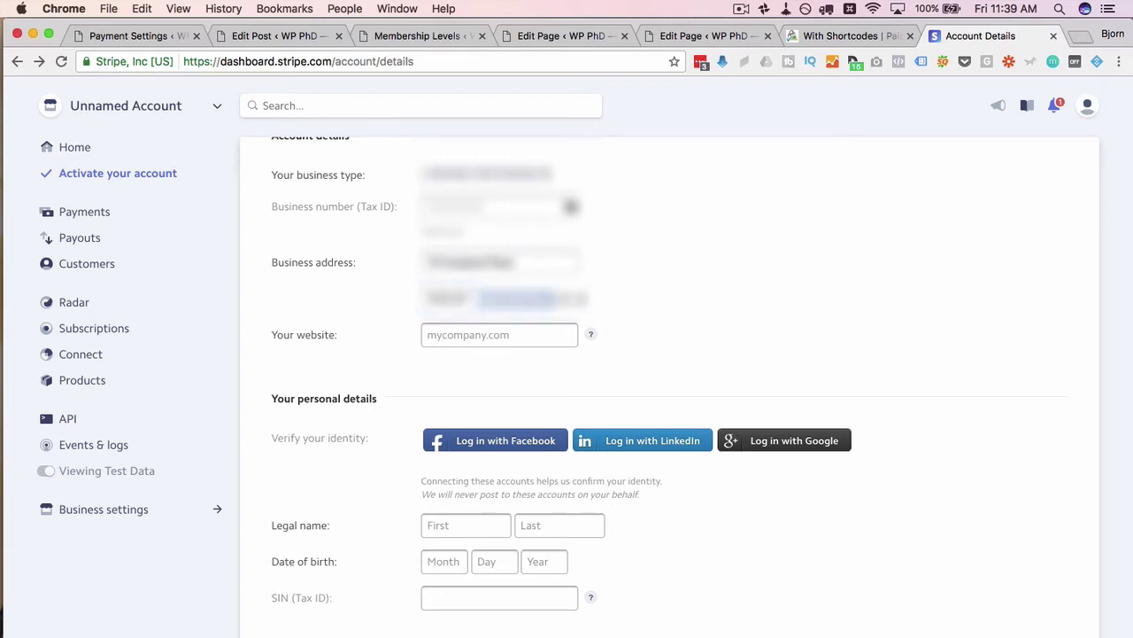
pyautogui.click(612, 293)
pyautogui.scroll(-1, 612, 293)
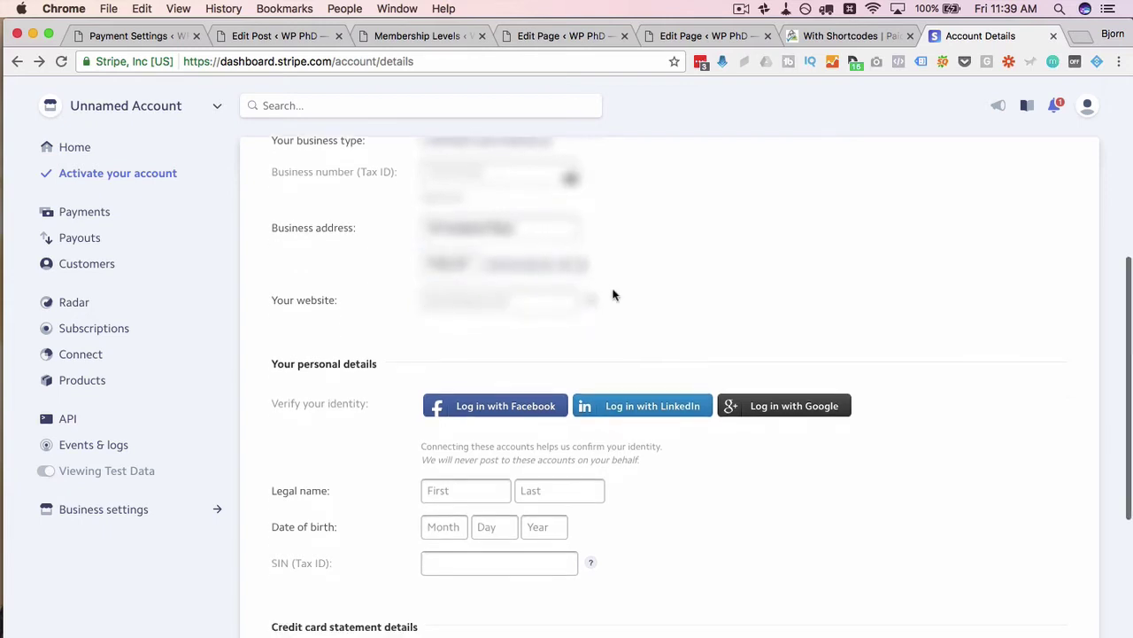
pyautogui.click(548, 303)
pyautogui.write('w')
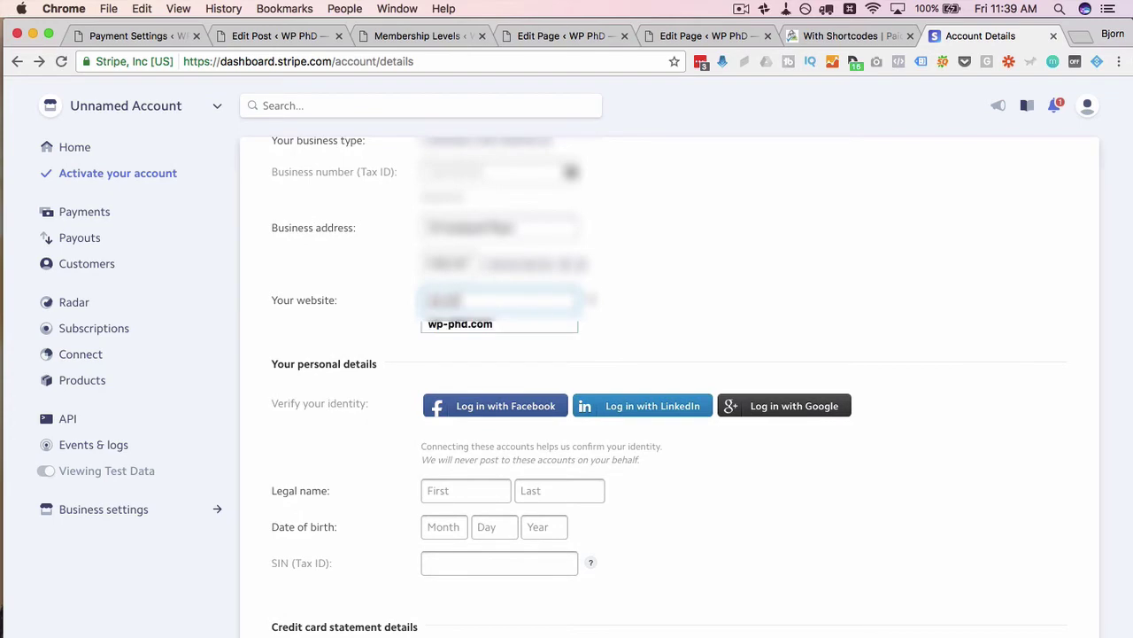
pyautogui.press('Down')
pyautogui.press('Return')
pyautogui.scroll(-3, 469, 292)
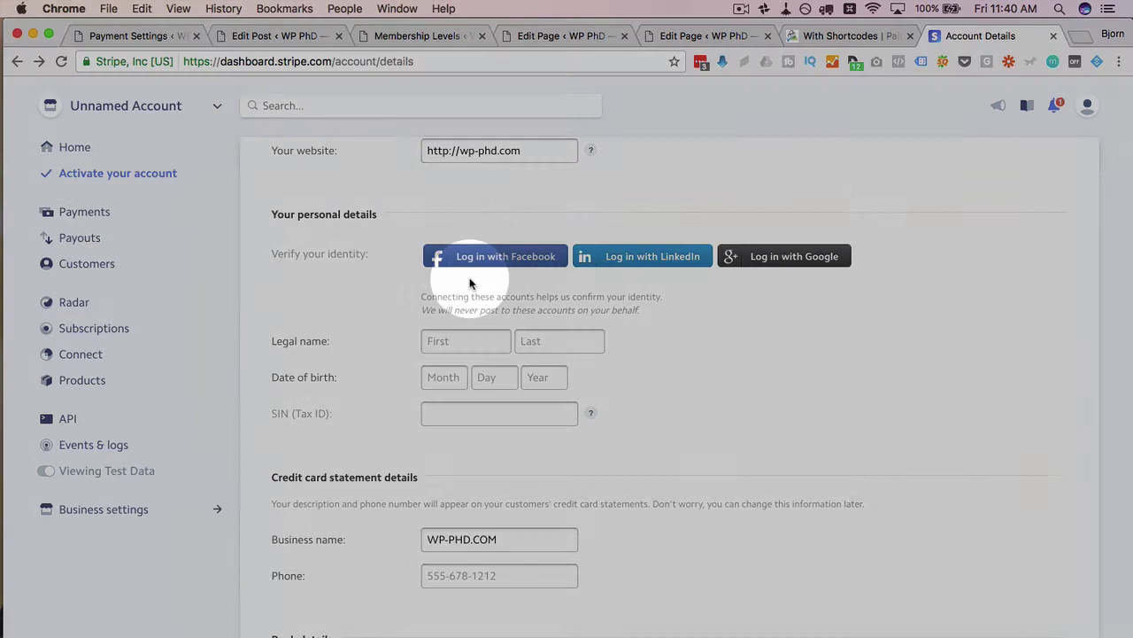
pyautogui.scroll(-1, 385, 336)
# - Enter the representative's legal first and last name and date of birth, leaving SIN blank
pyautogui.click(480, 303)
pyautogui.press('Tab')
pyautogui.press('Tab')
pyautogui.press('Tab')
pyautogui.press('Tab')
pyautogui.press('Tab')
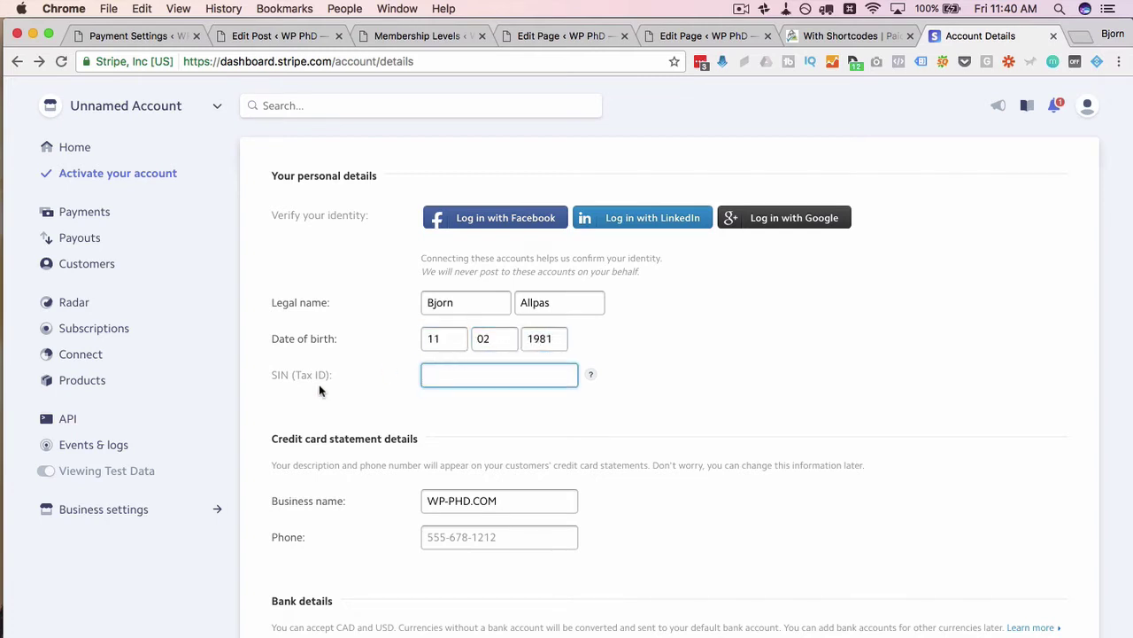
pyautogui.click(329, 375)
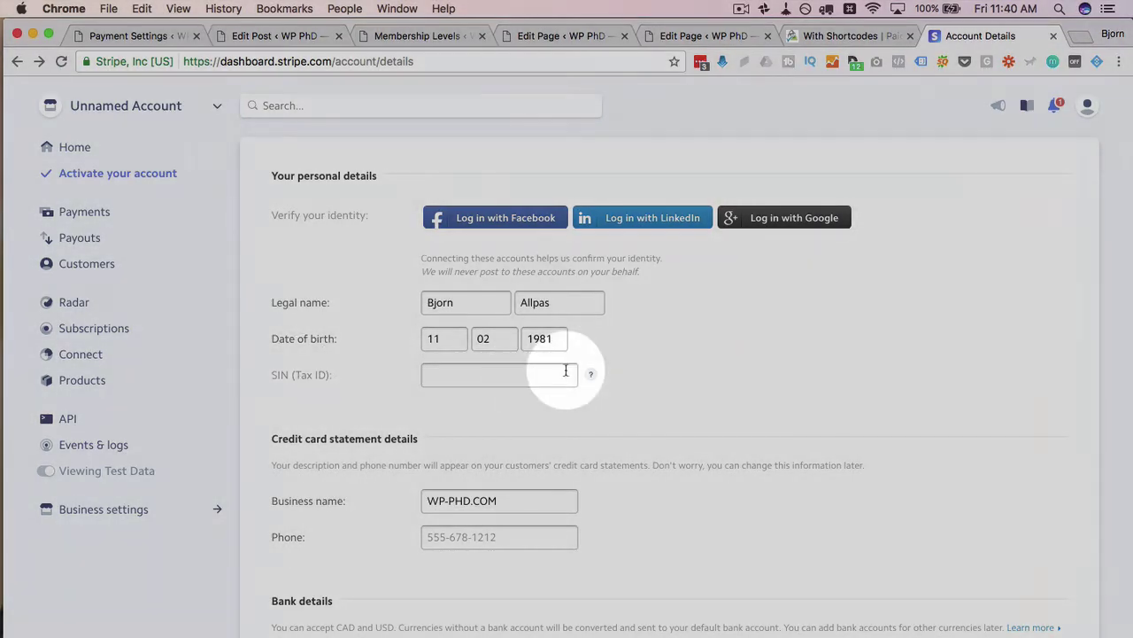
pyautogui.moveTo(592, 378)
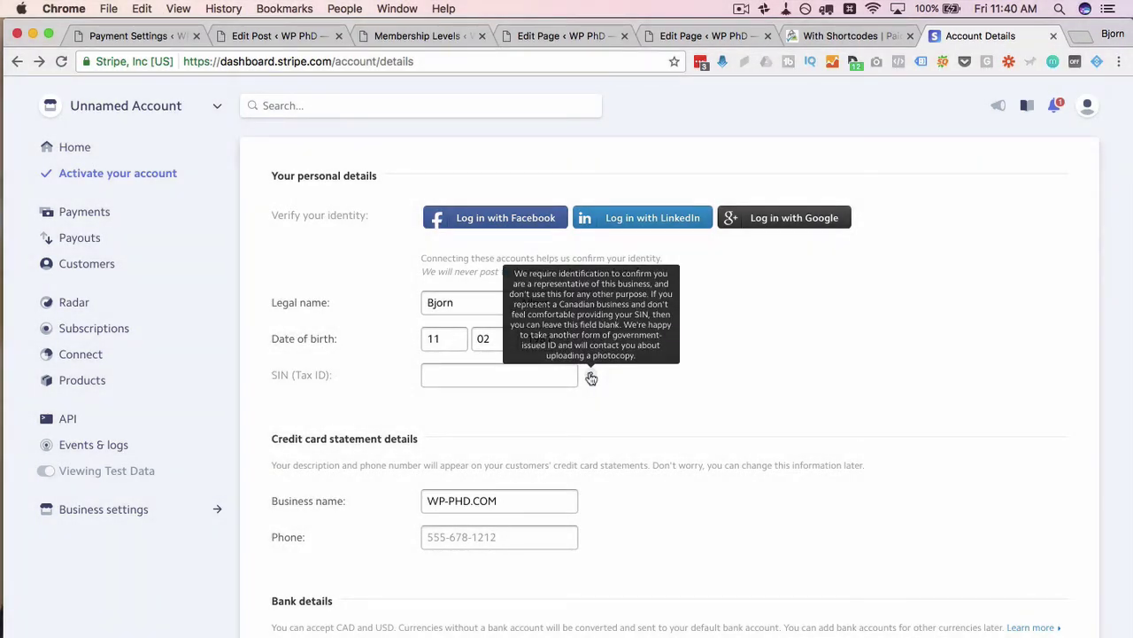
# - Review the Credit card statement details, highlighting the business name WP-PHD.COM
pyautogui.scroll(-2, 531, 355)
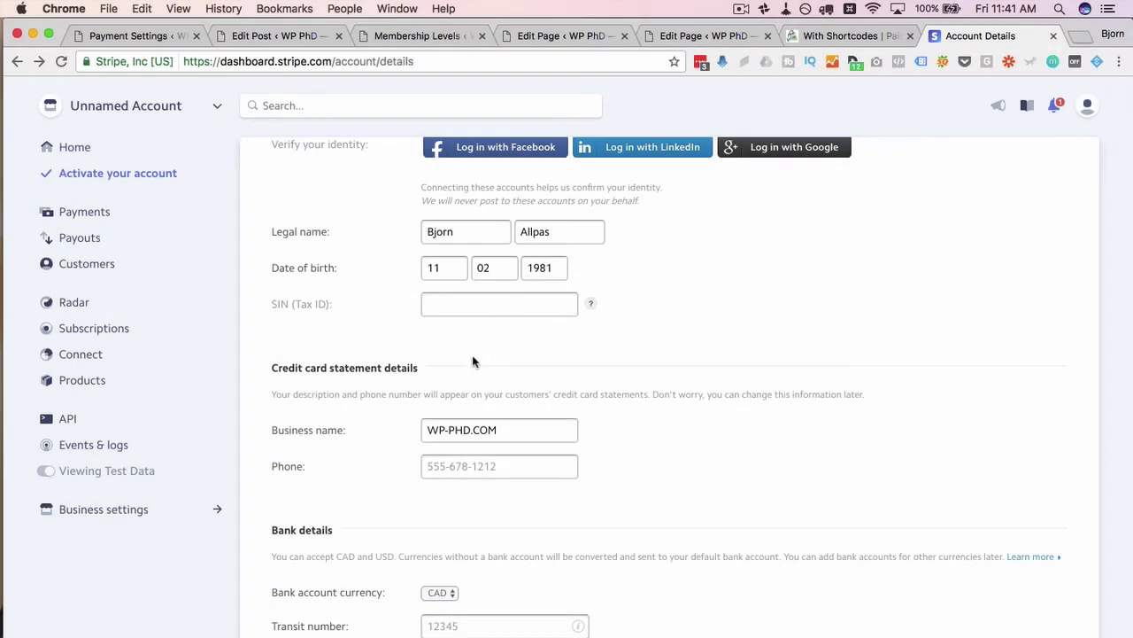
pyautogui.scroll(-3, 354, 450)
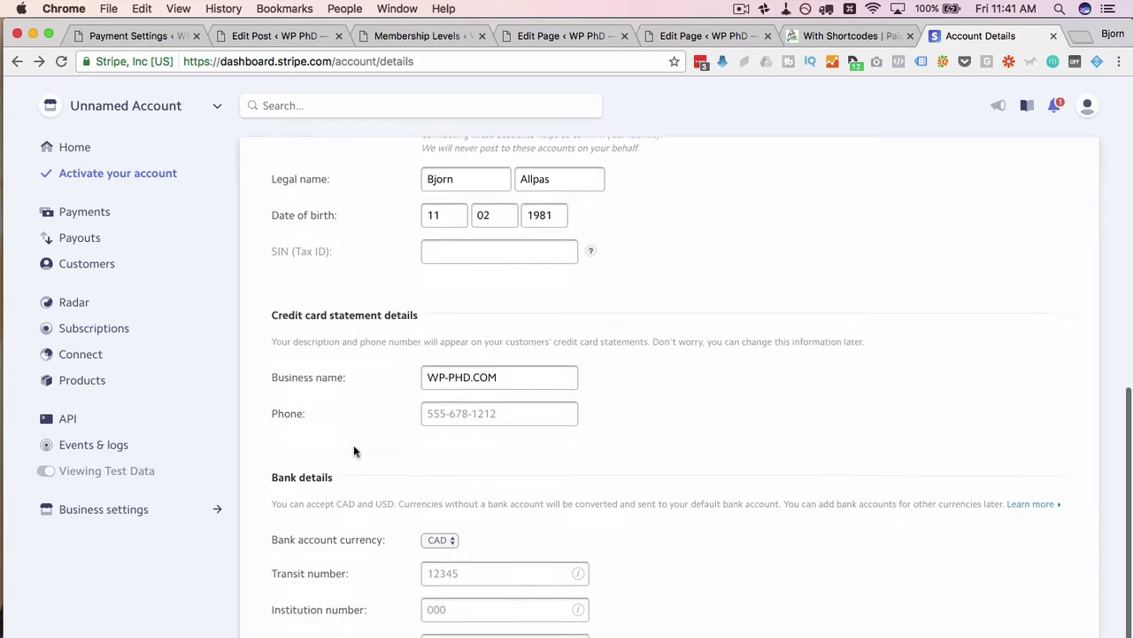
pyautogui.moveTo(272, 224); pyautogui.dragTo(423, 239)
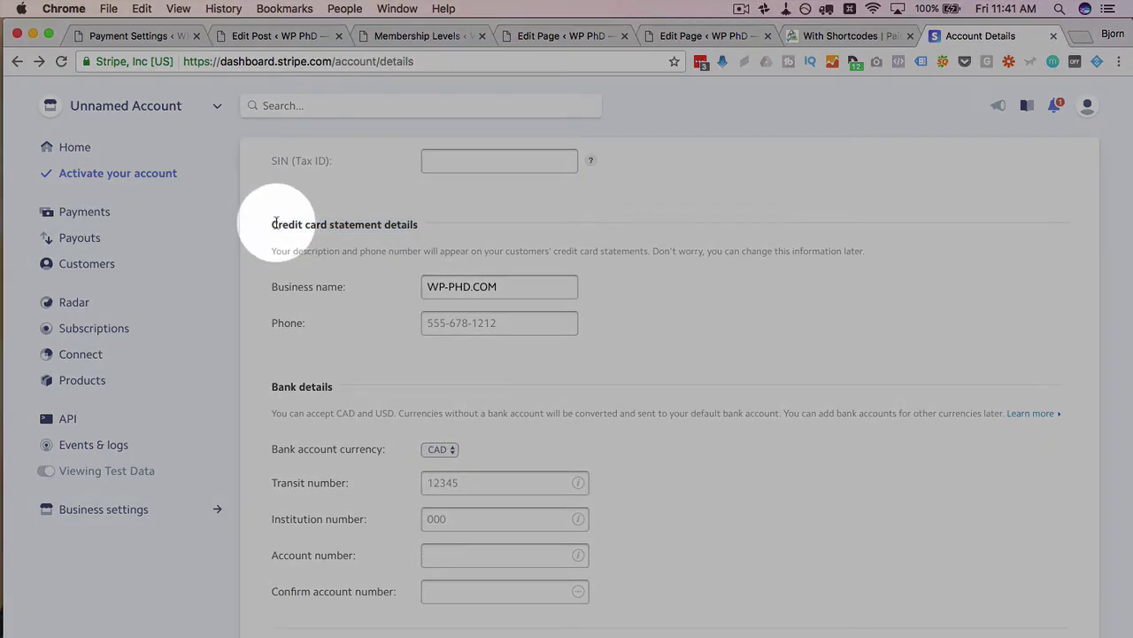
pyautogui.moveTo(273, 224); pyautogui.dragTo(422, 227)
pyautogui.moveTo(521, 289); pyautogui.dragTo(402, 300)
pyautogui.scroll(-1, 386, 308)
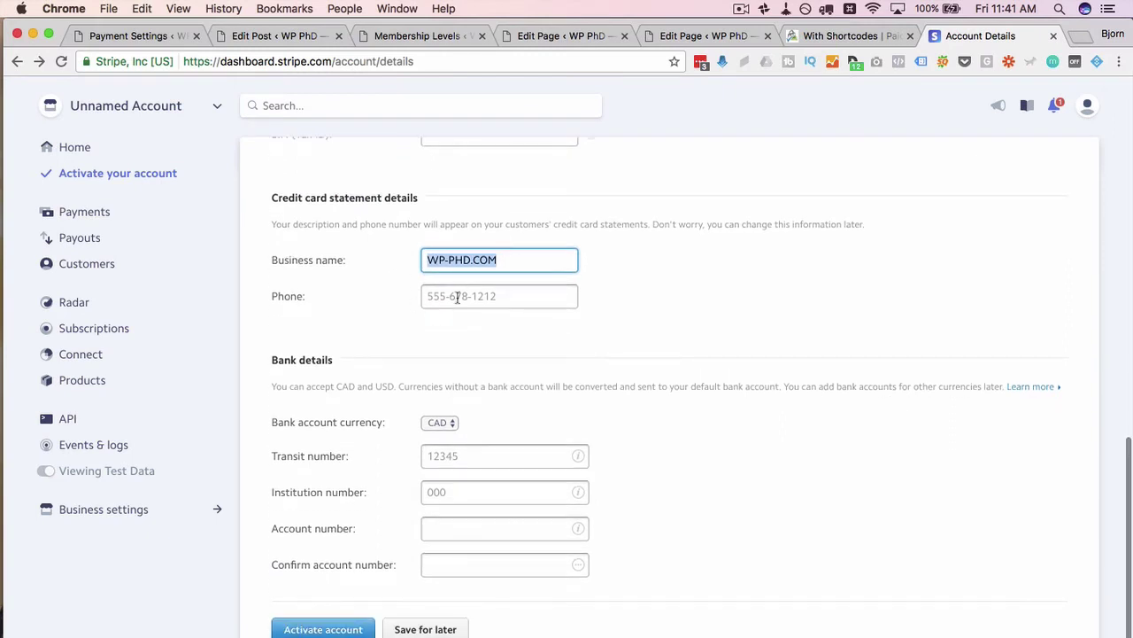
pyautogui.scroll(-1, 405, 361)
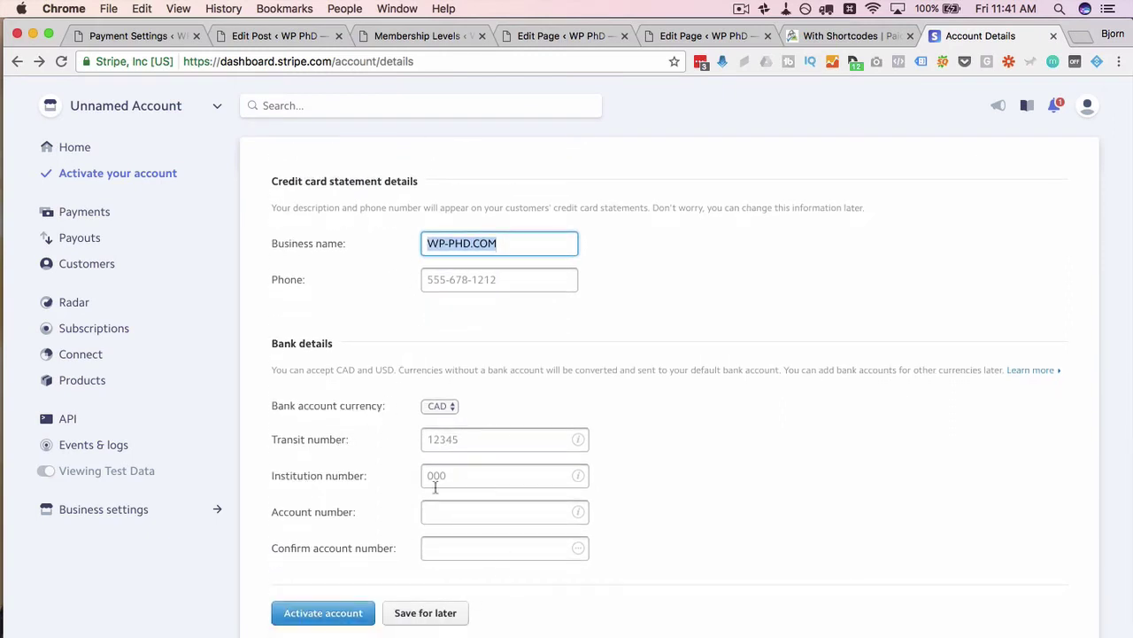
pyautogui.click(410, 549)
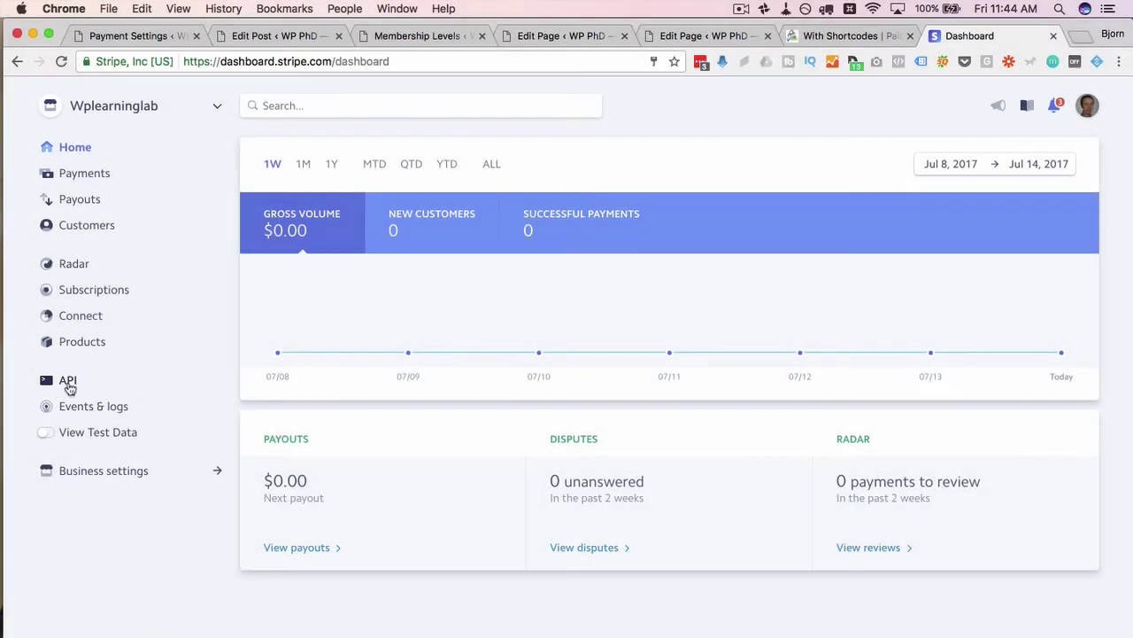
# - Return to the payment settings and check Stripe, Sandbox/Testing and the stripe_webhook URL
pyautogui.click(148, 42)
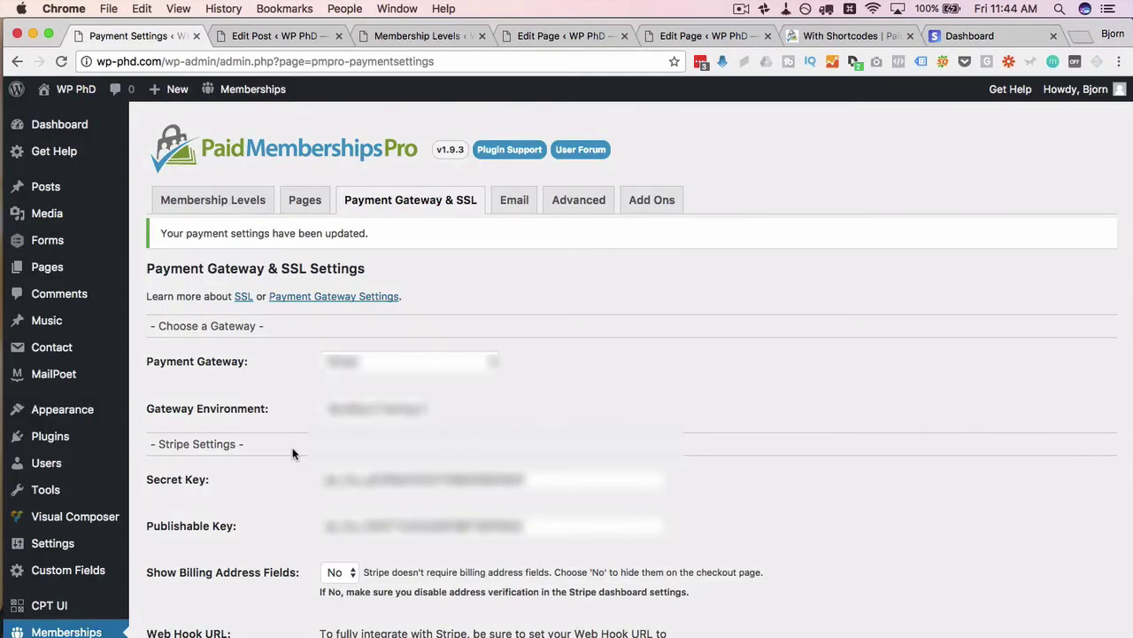
pyautogui.scroll(-3, 293, 454)
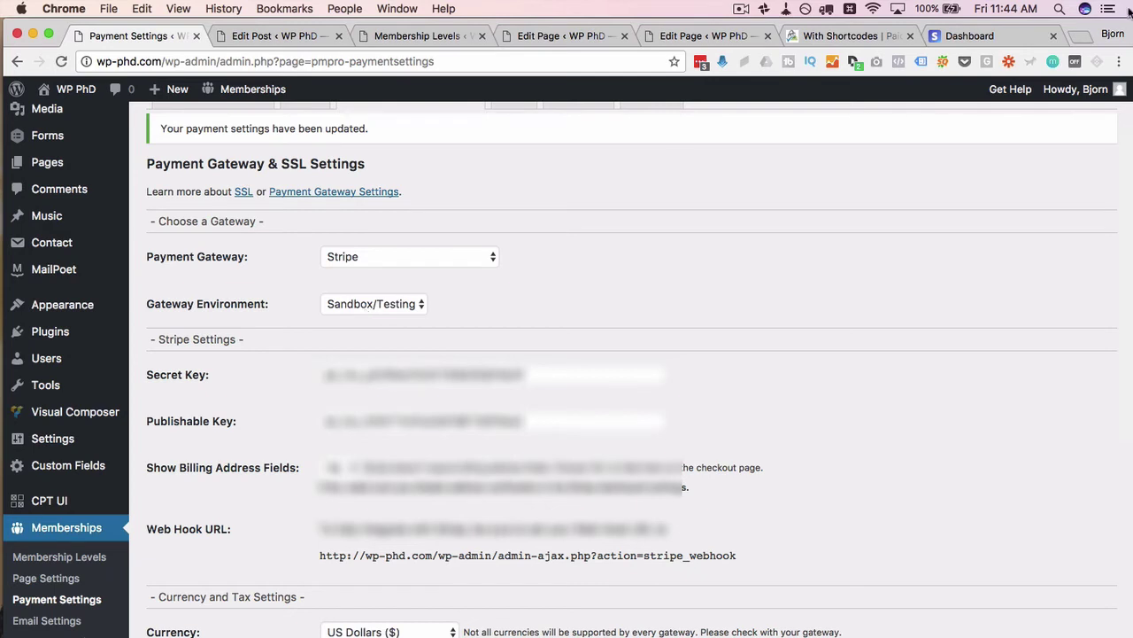
# - Search 'stripe test' in a new tab and open Stripe's Testing documentation
pyautogui.click(998, 35)
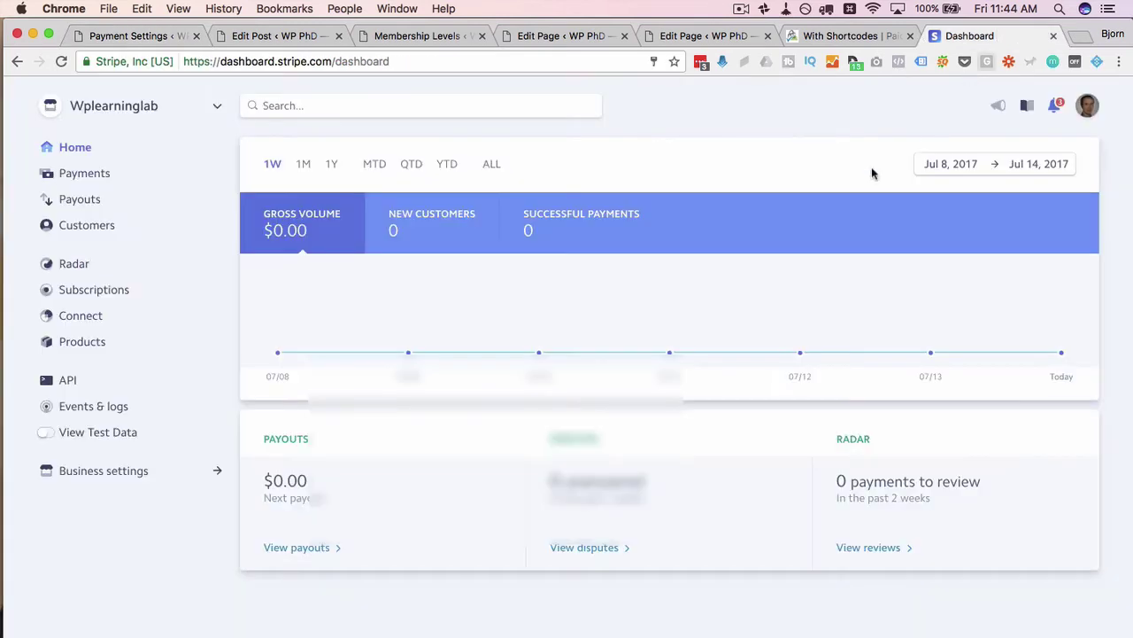
pyautogui.press('super+t')
pyautogui.write('stripe')
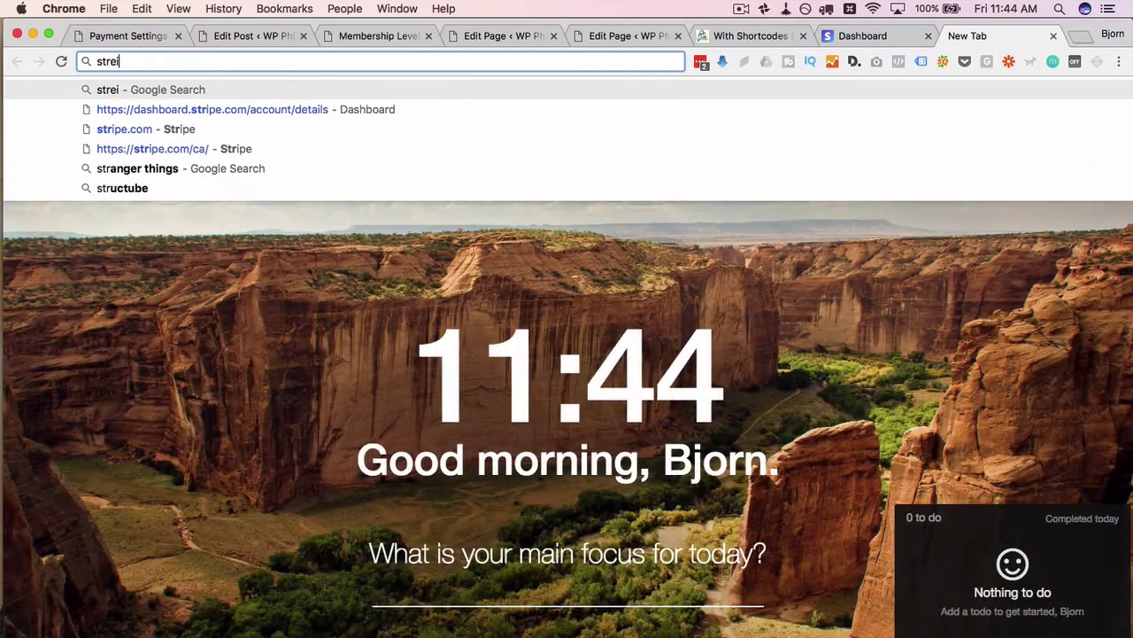
pyautogui.write(' test')
pyautogui.press('Return')
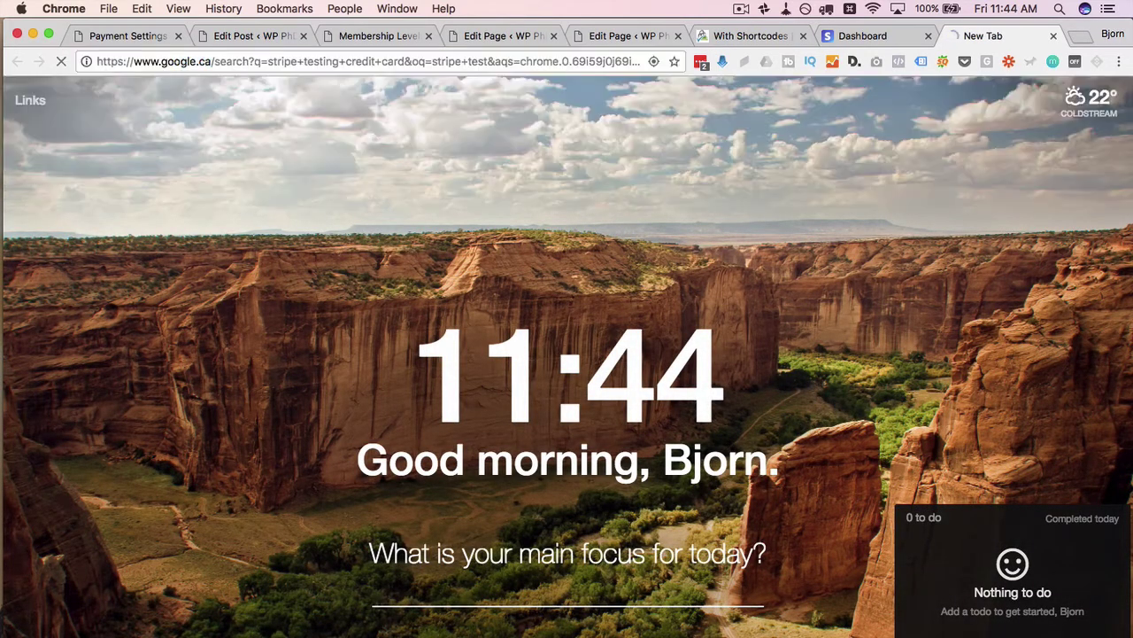
pyautogui.click(158, 222)
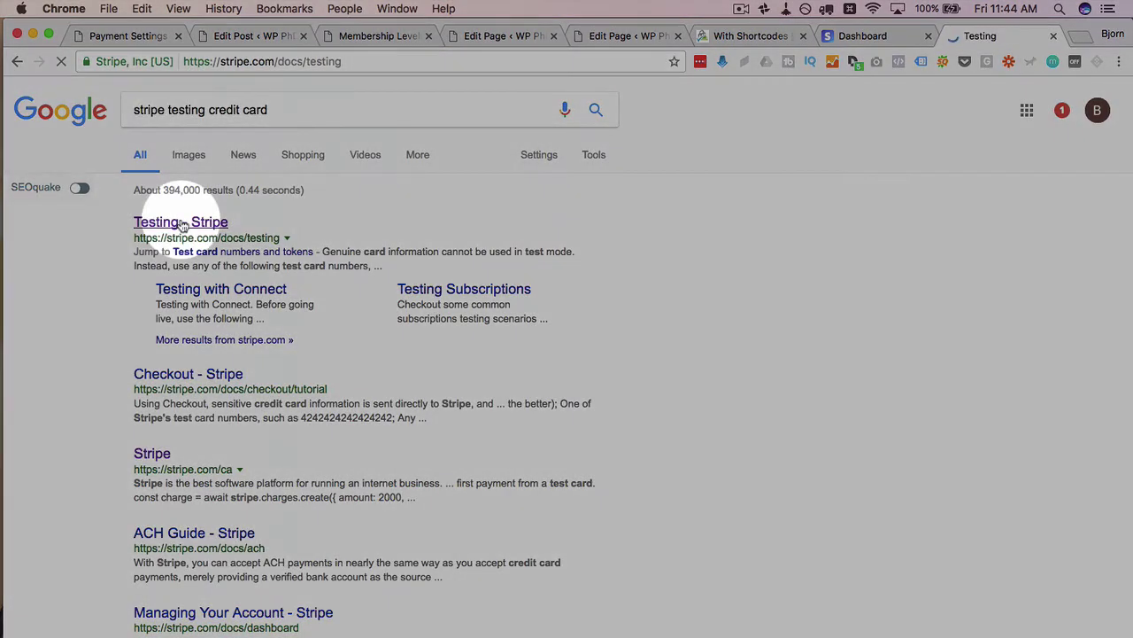
pyautogui.scroll(-10, 417, 468)
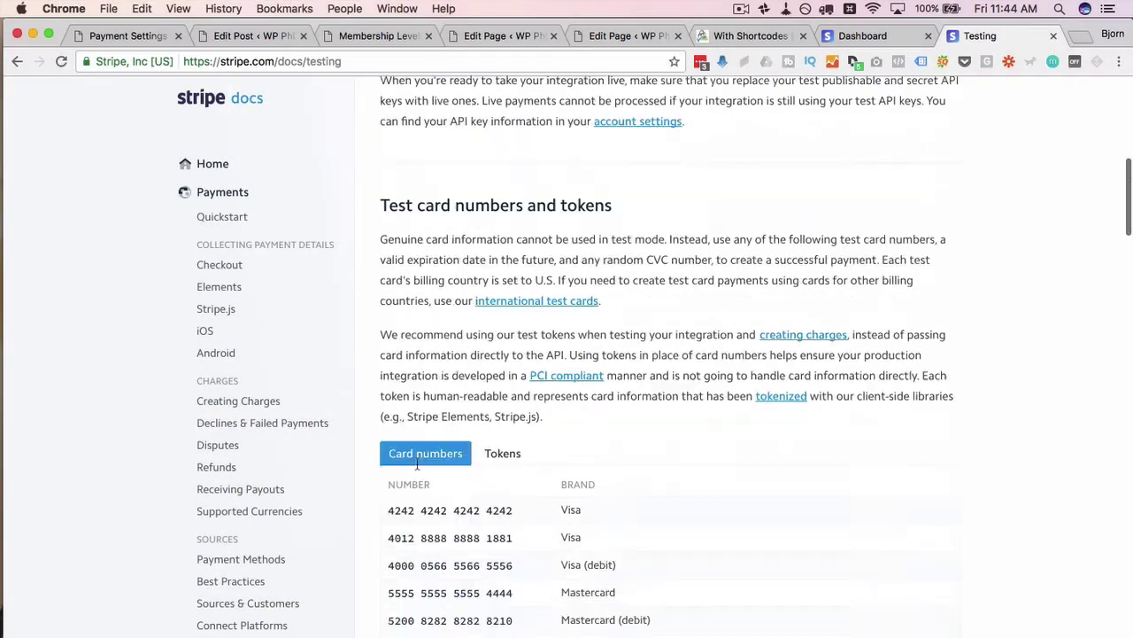
pyautogui.moveTo(389, 238); pyautogui.dragTo(503, 238)
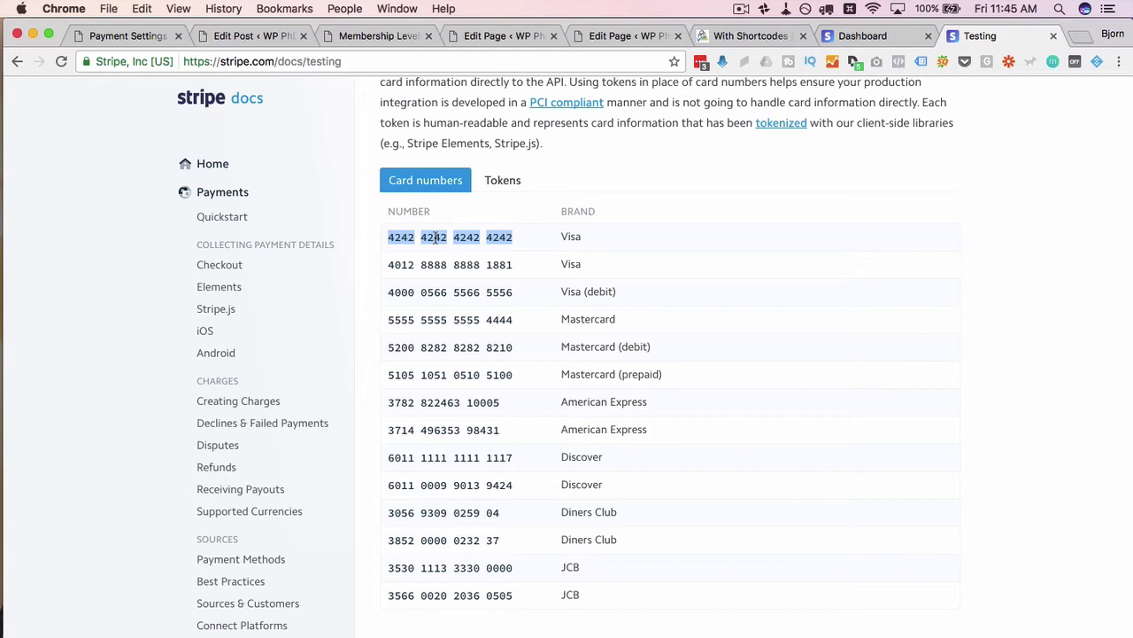
pyautogui.click(512, 237)
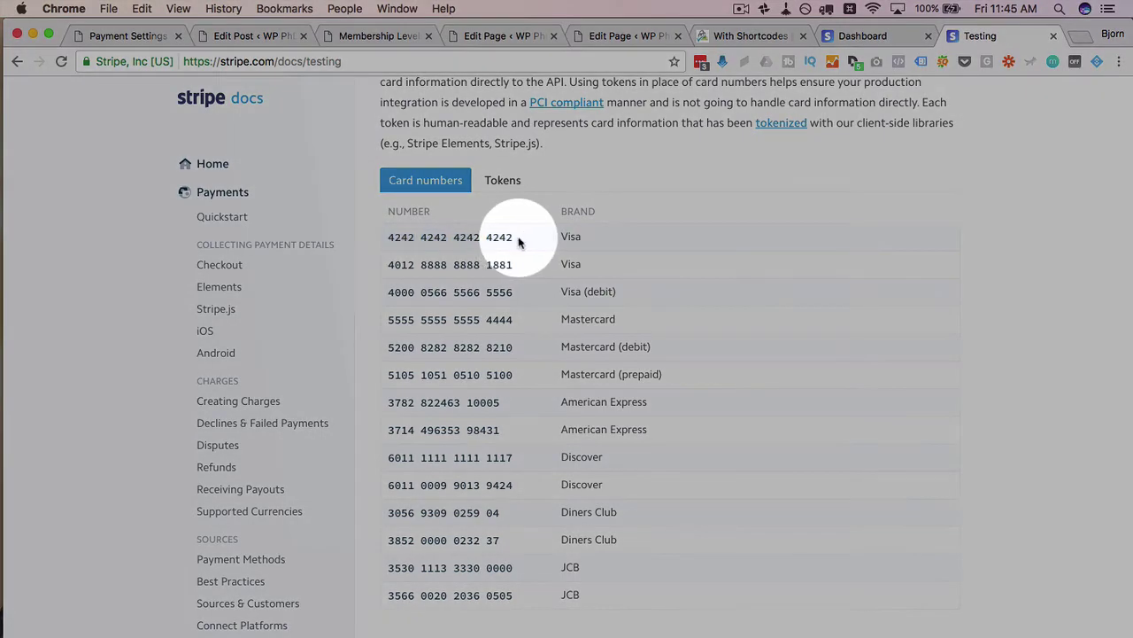
pyautogui.moveTo(515, 237); pyautogui.dragTo(389, 238)
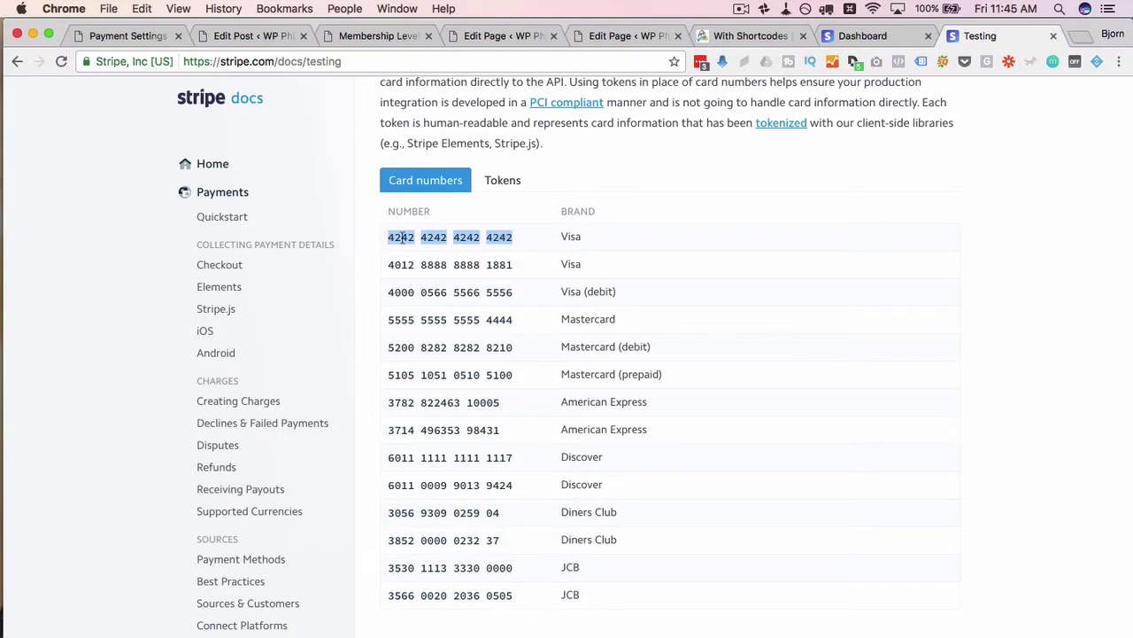
pyautogui.rightClick(401, 235)
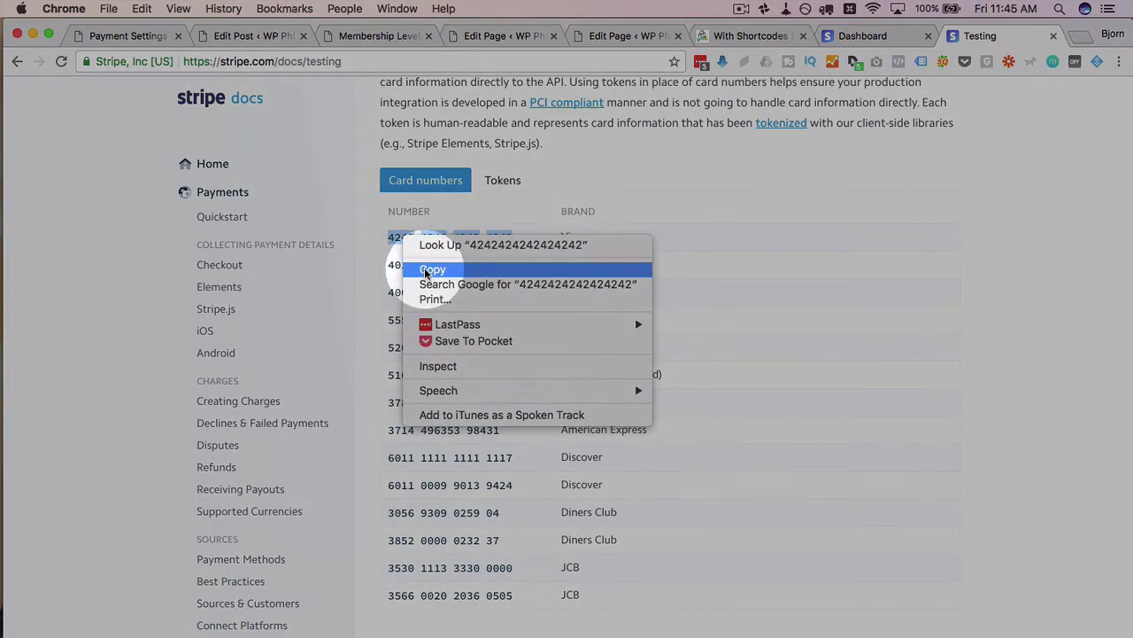
pyautogui.click(417, 266)
pyautogui.press('super+Tab')
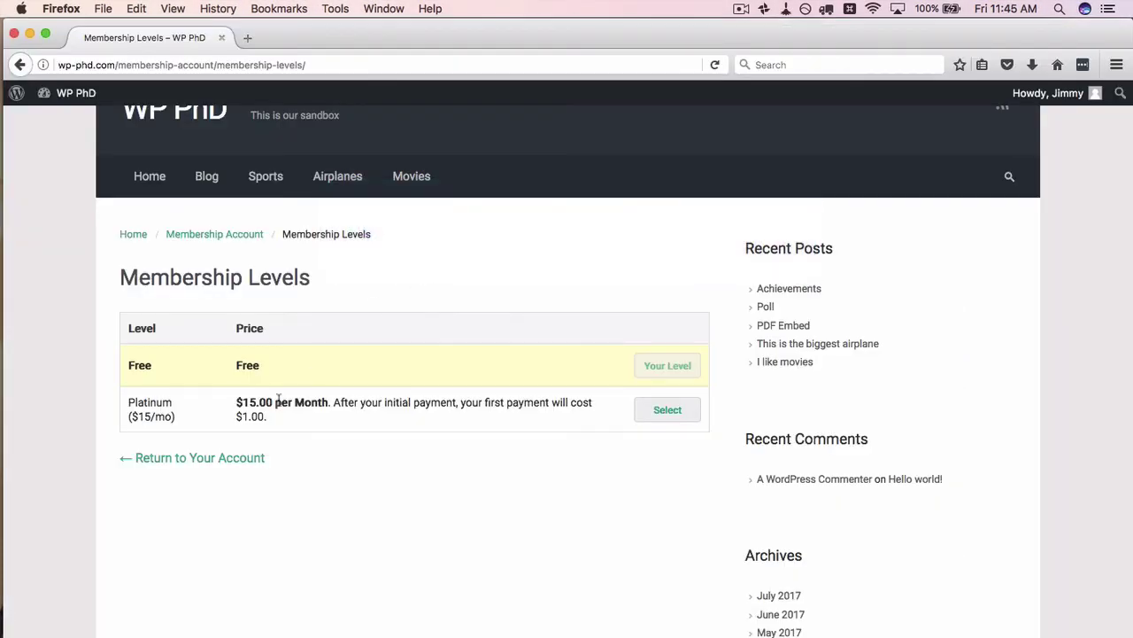
# - Select the Platinum membership level for checkout
pyautogui.scroll(-1, 330, 521)
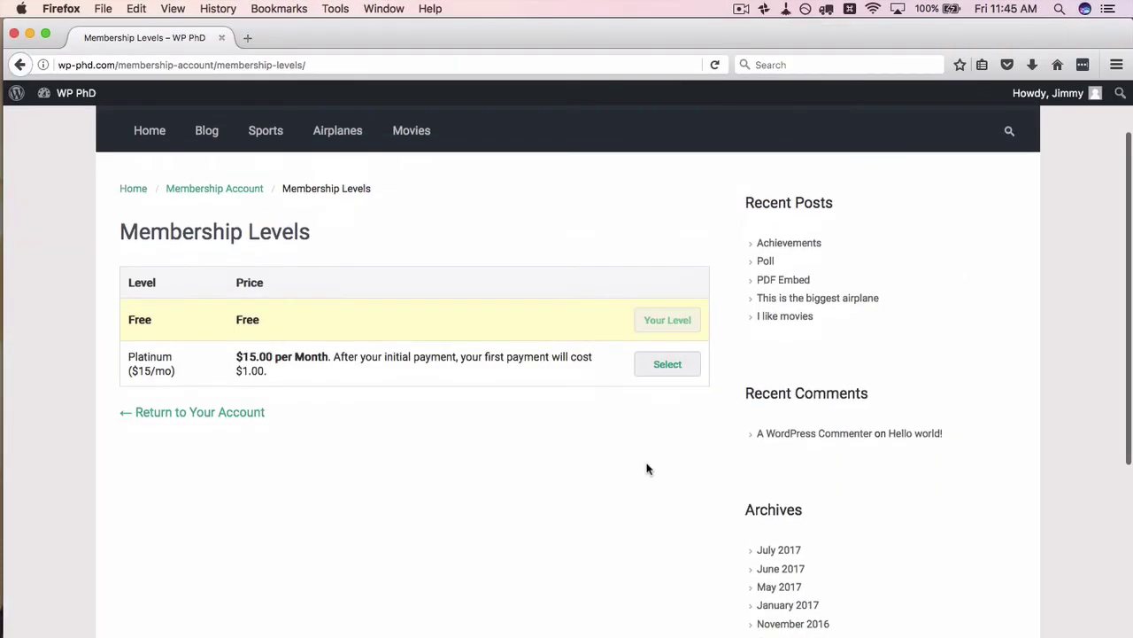
pyautogui.click(670, 366)
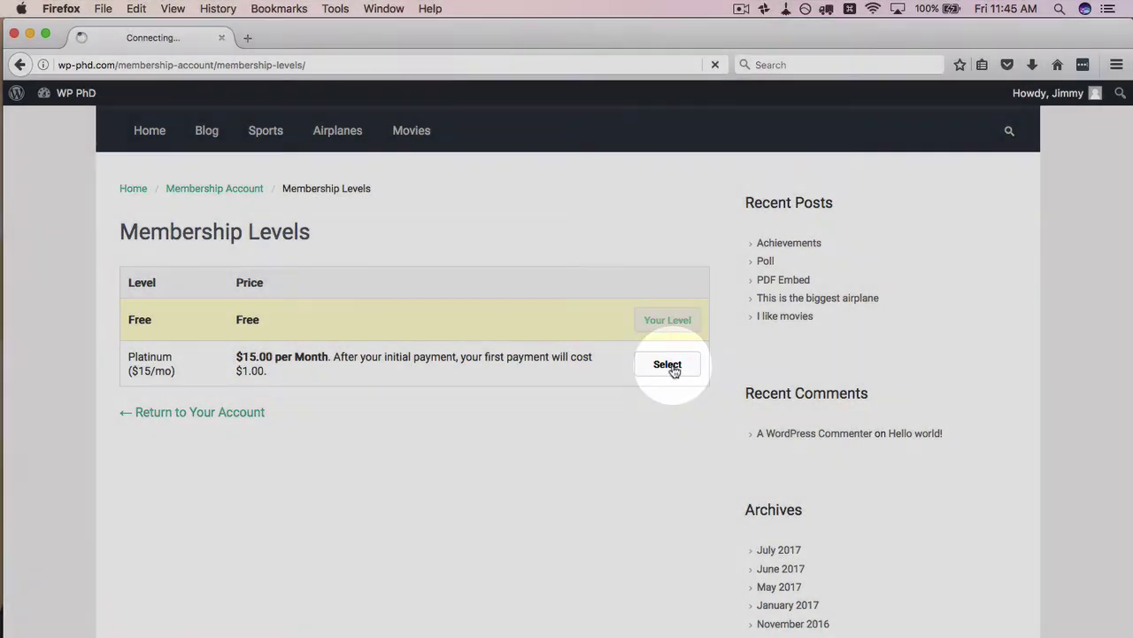
pyautogui.scroll(-5, 548, 340)
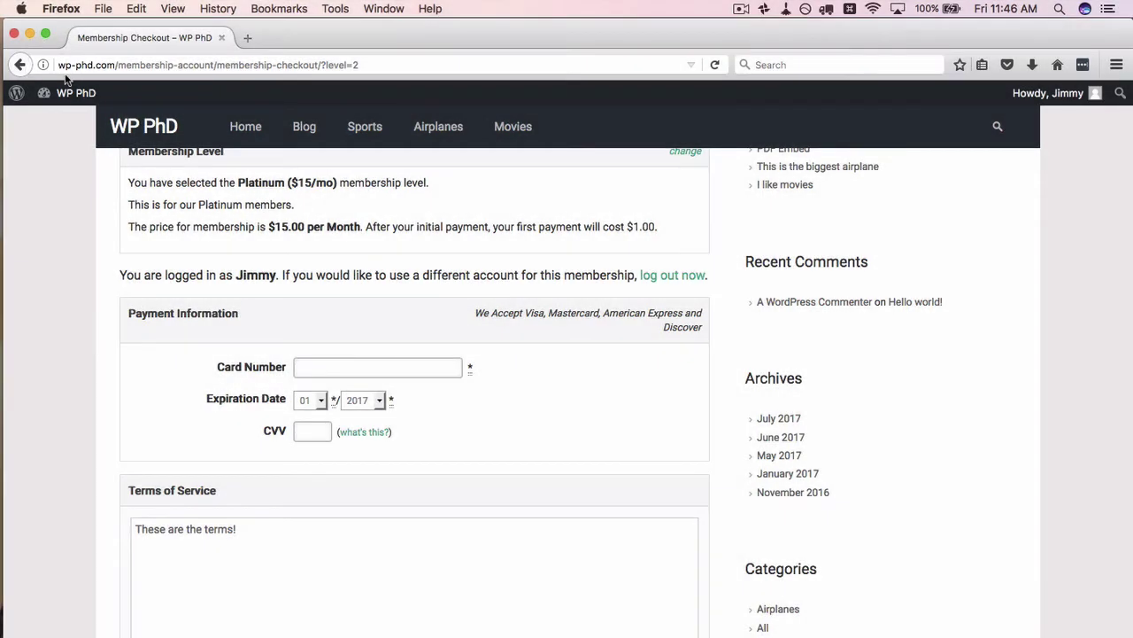
pyautogui.scroll(-1, 184, 288)
pyautogui.click(358, 315)
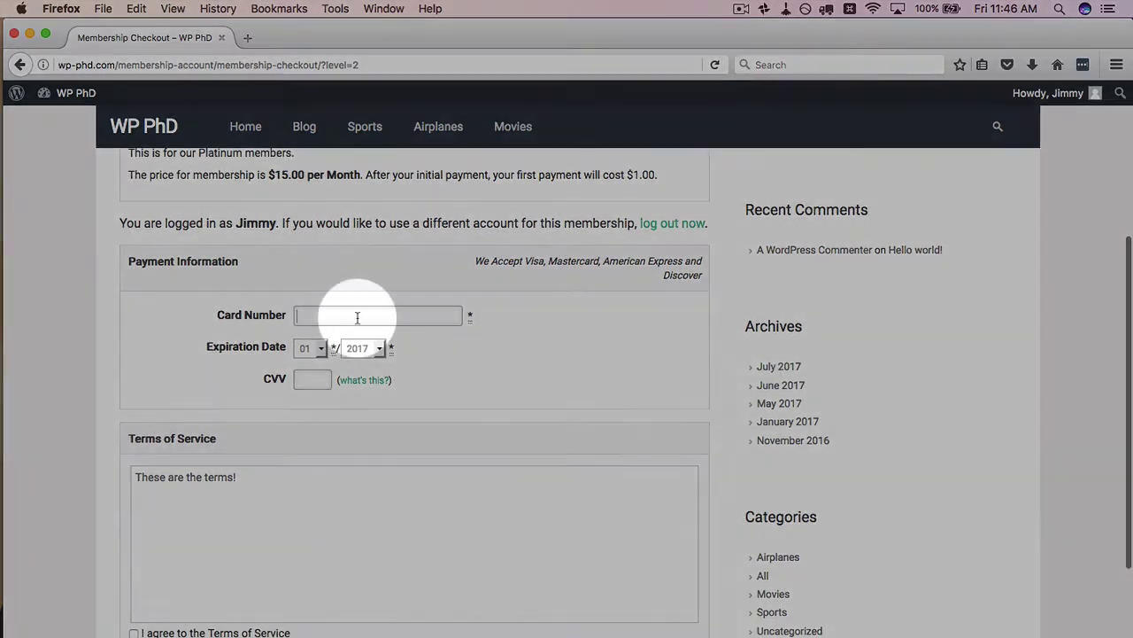
pyautogui.write('4242424242424242')
pyautogui.scroll(-1, 230, 349)
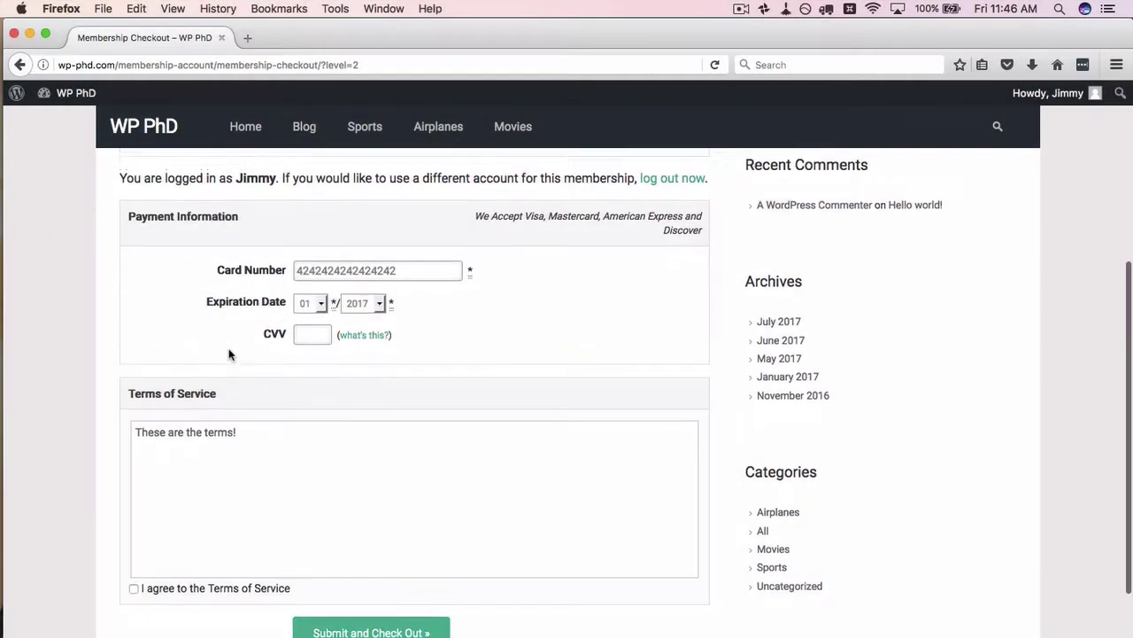
pyautogui.click(322, 306)
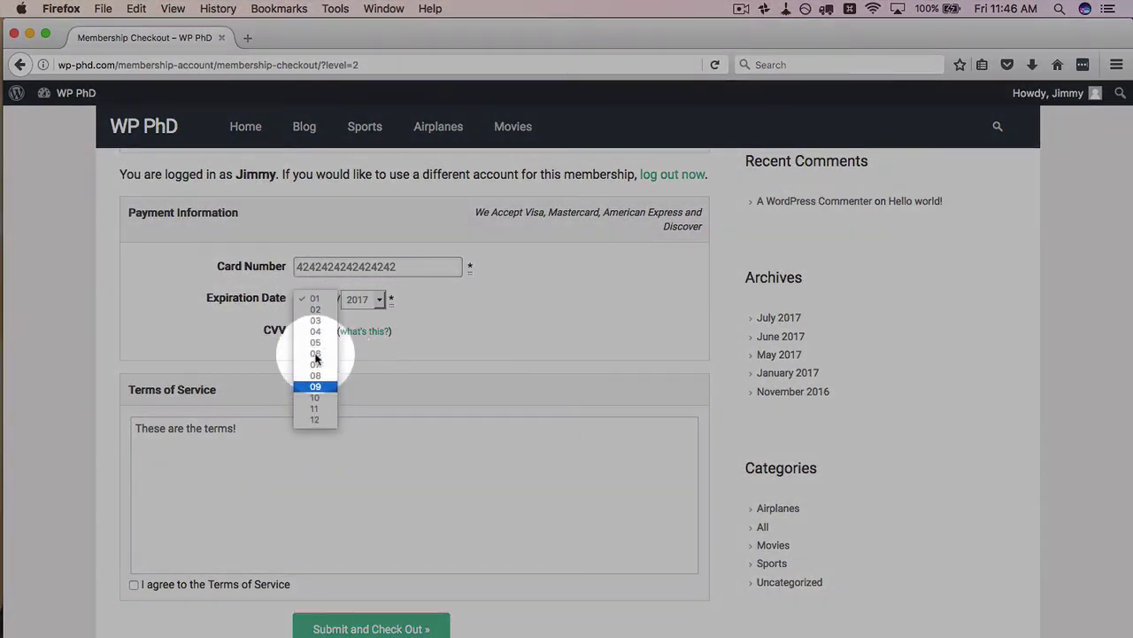
pyautogui.click(331, 398)
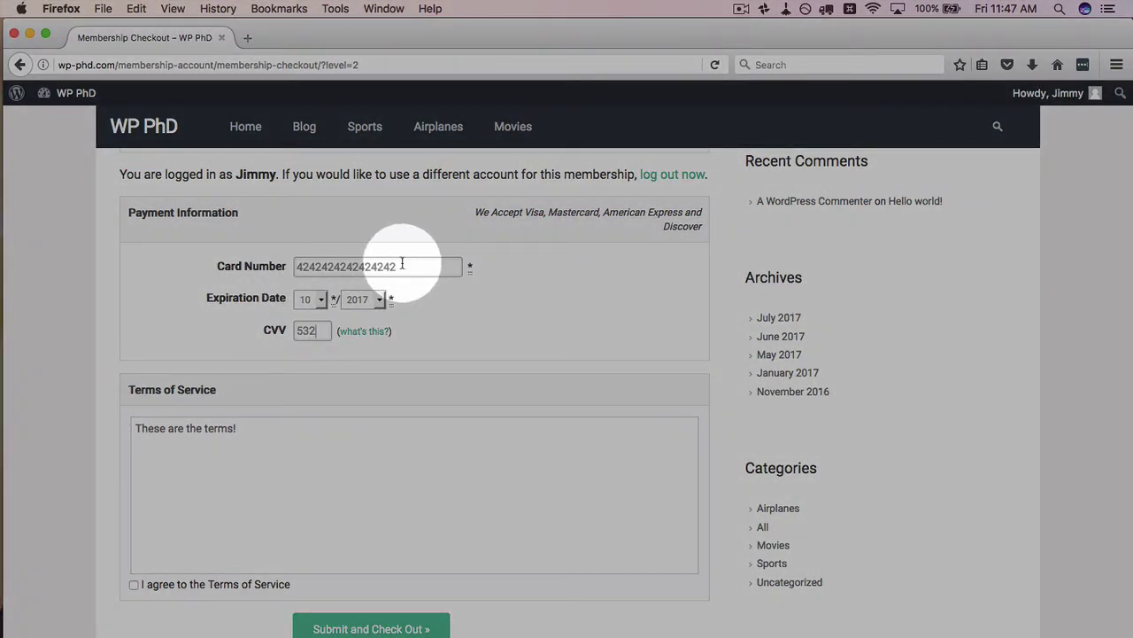
pyautogui.scroll(-3, 254, 266)
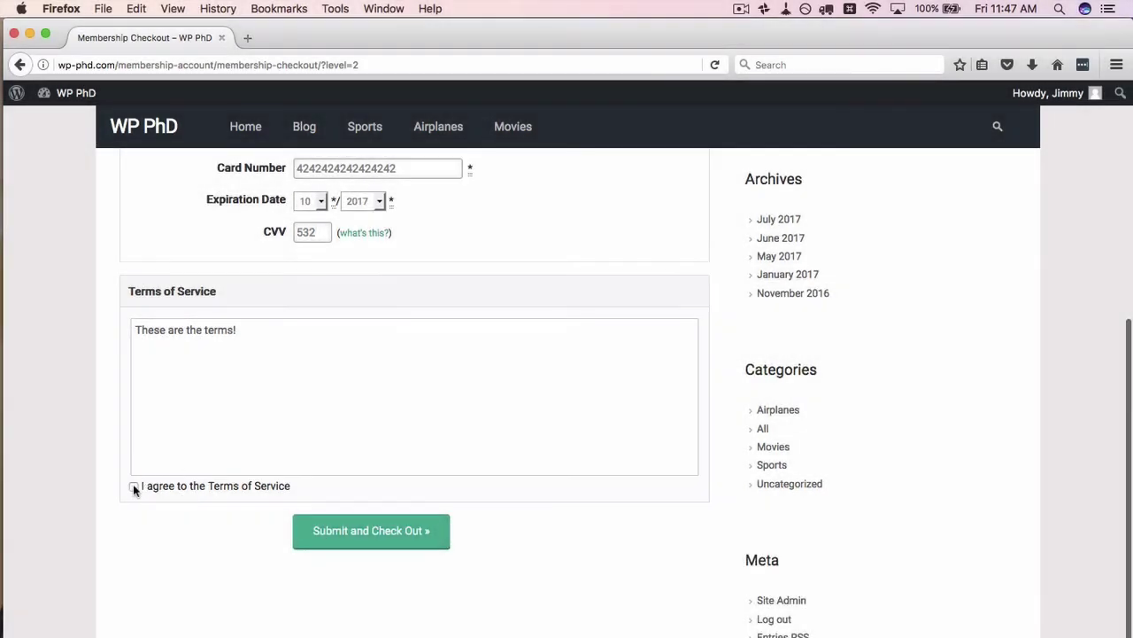
pyautogui.click(134, 488)
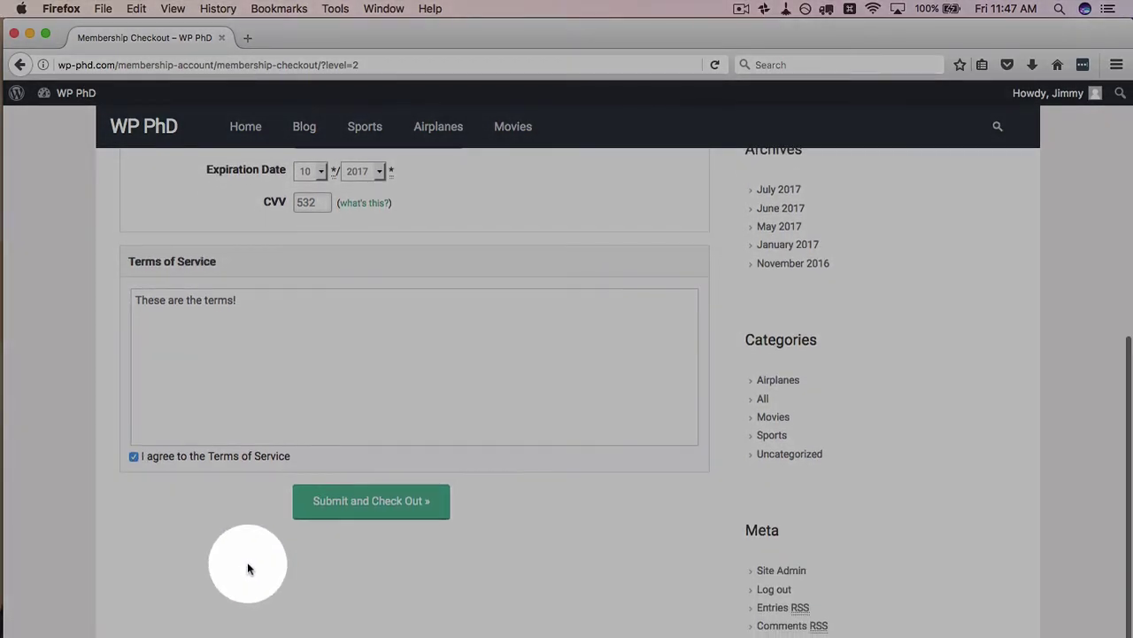
pyautogui.scroll(-1, 265, 560)
# - Submit the Platinum checkout, read the card-declined reason, and dismiss the alert
pyautogui.click(398, 506)
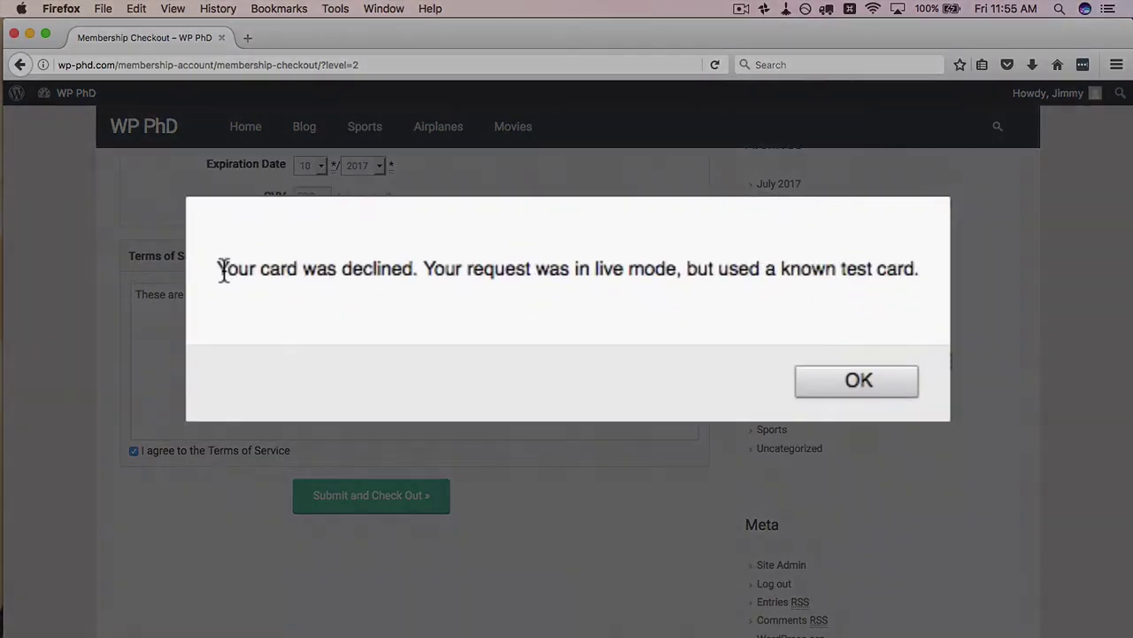
pyautogui.moveTo(395, 287); pyautogui.dragTo(891, 272)
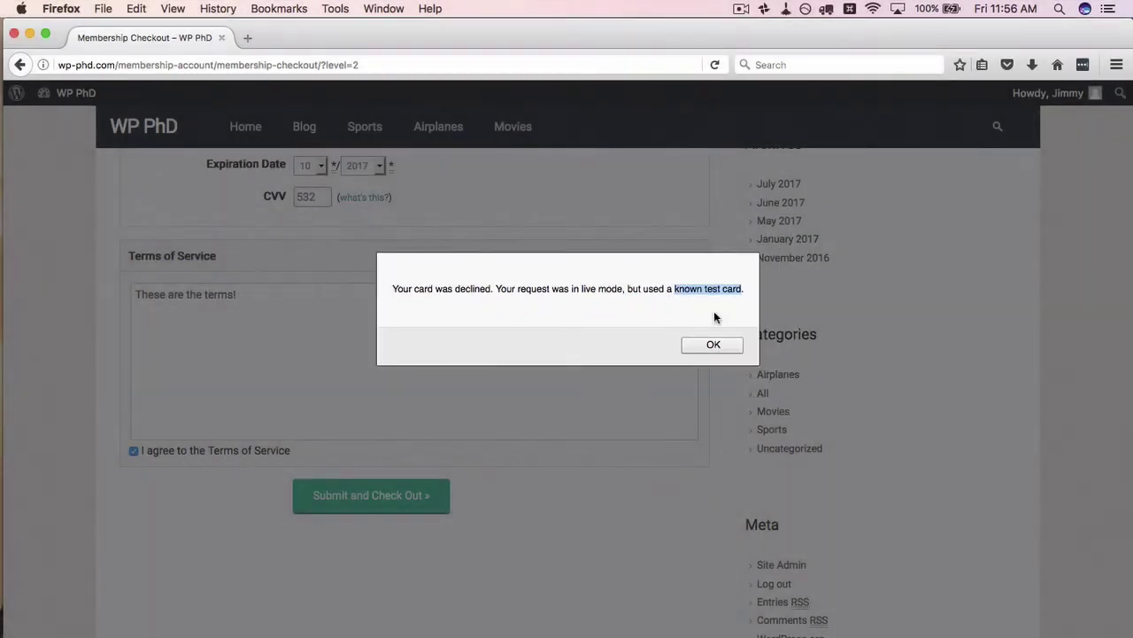
pyautogui.click(713, 345)
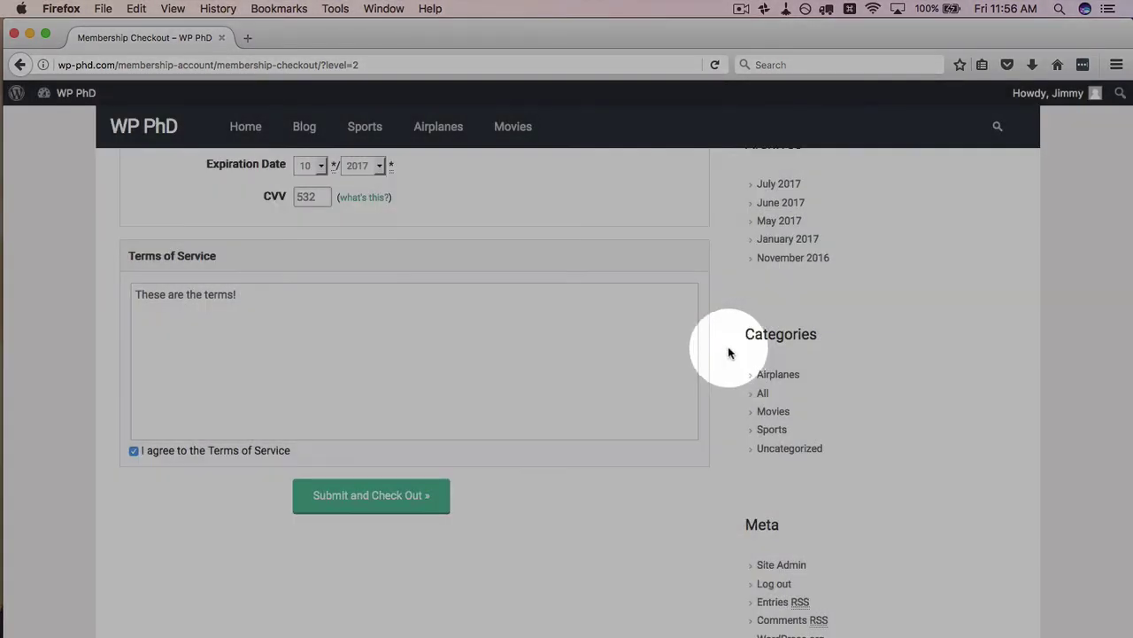
pyautogui.scroll(1, 371, 272)
pyautogui.press('super+Tab')
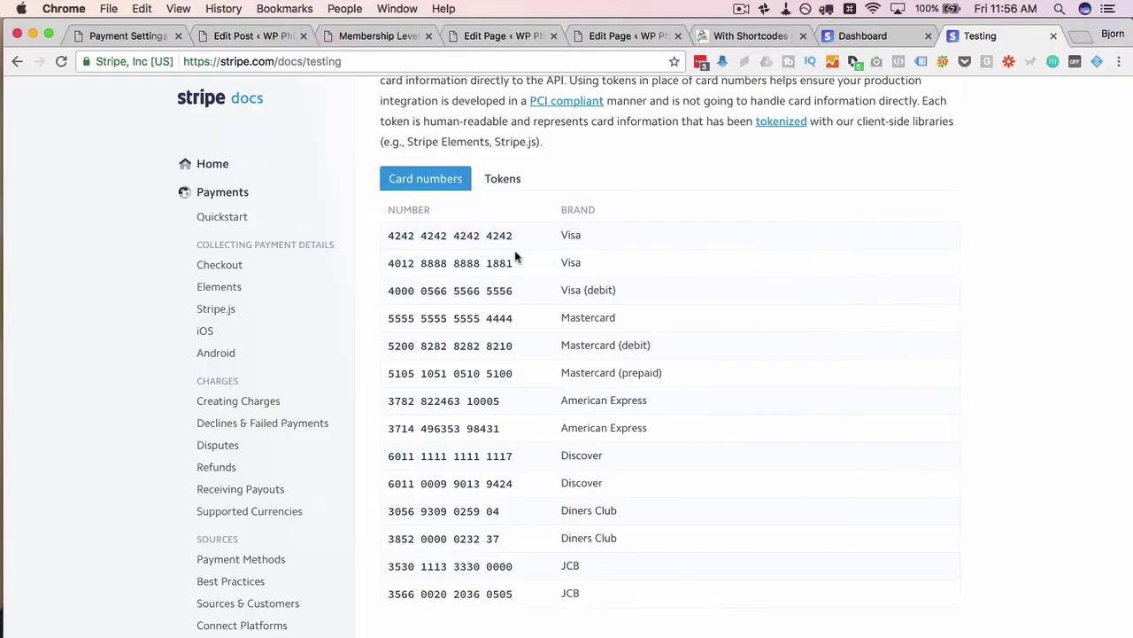
pyautogui.moveTo(516, 263); pyautogui.dragTo(389, 266)
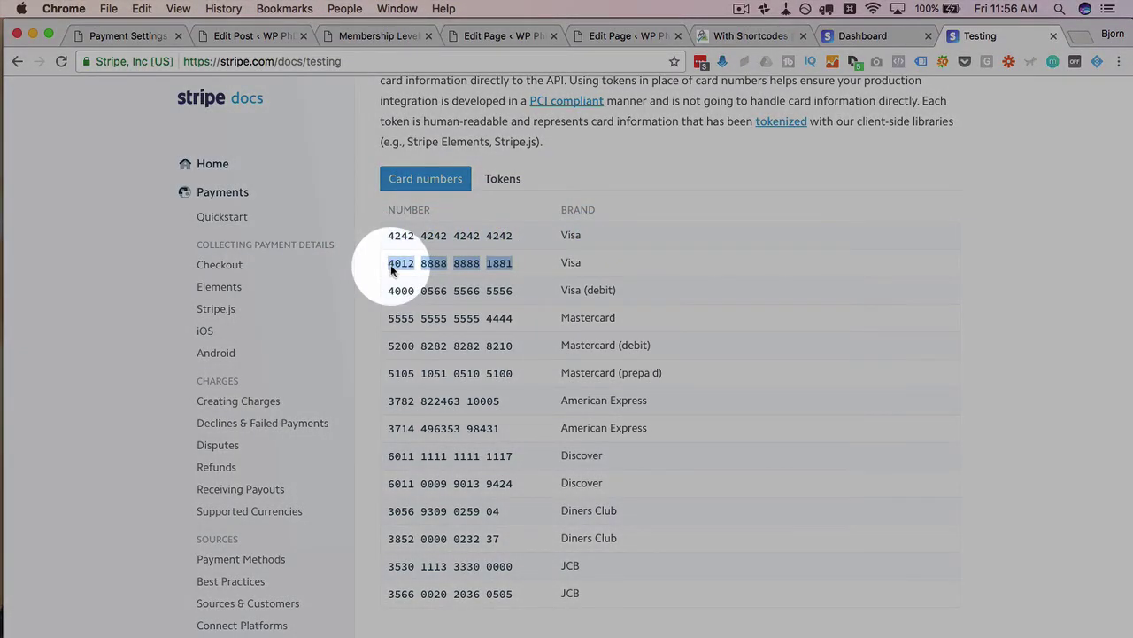
pyautogui.rightClick(391, 270)
pyautogui.click(444, 297)
pyautogui.press('super+Tab')
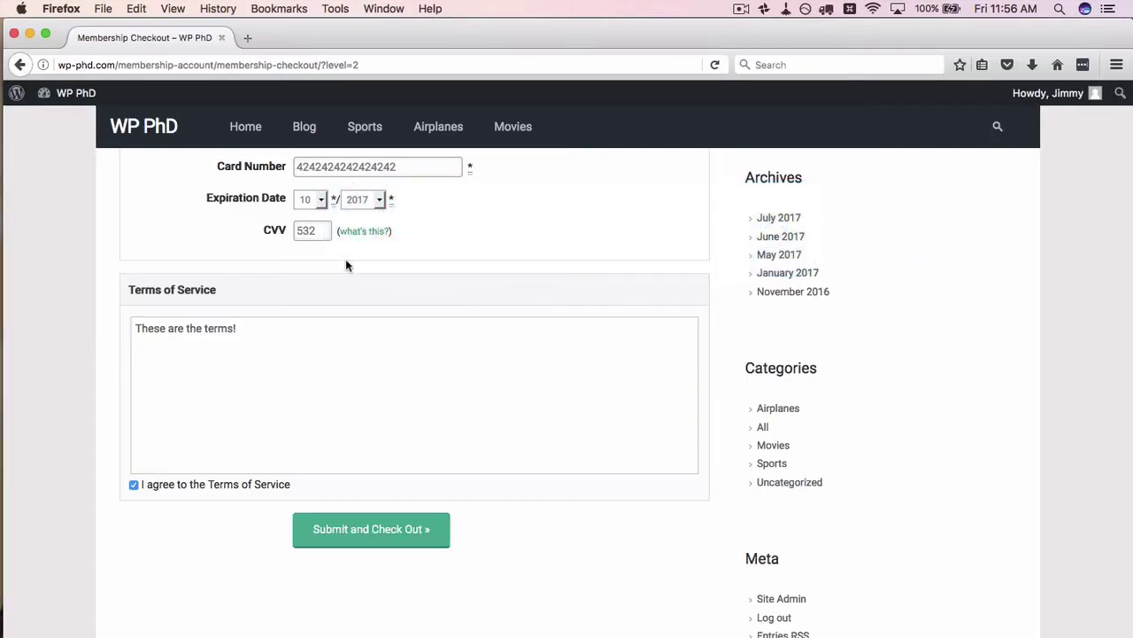
pyautogui.doubleClick(400, 166)
pyautogui.press('super+v')
pyautogui.click(353, 201)
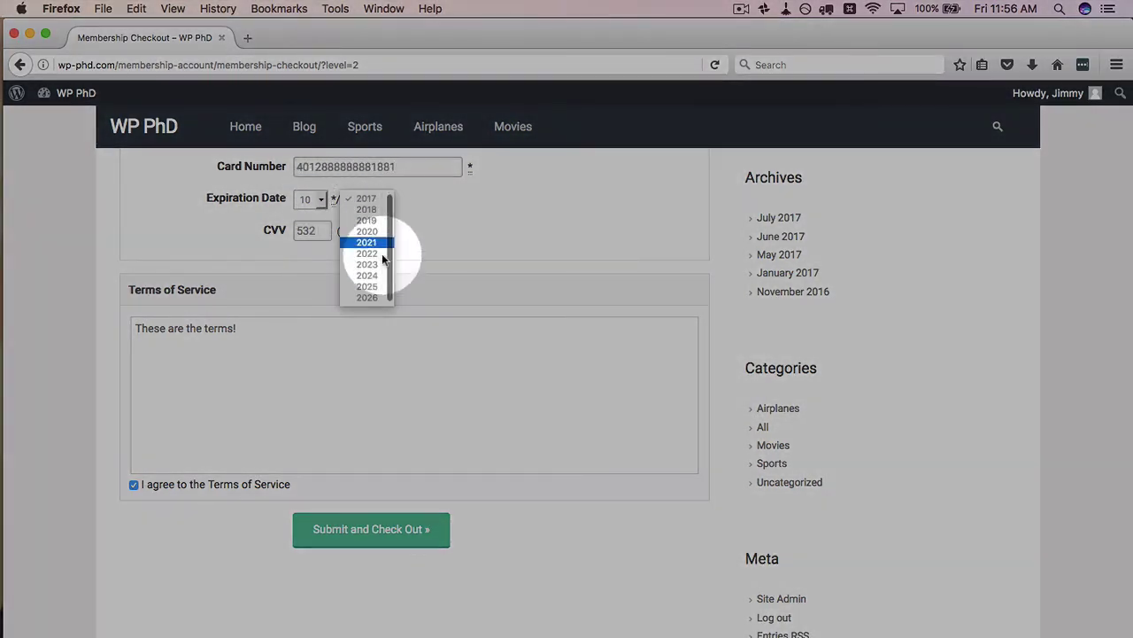
pyautogui.click(373, 268)
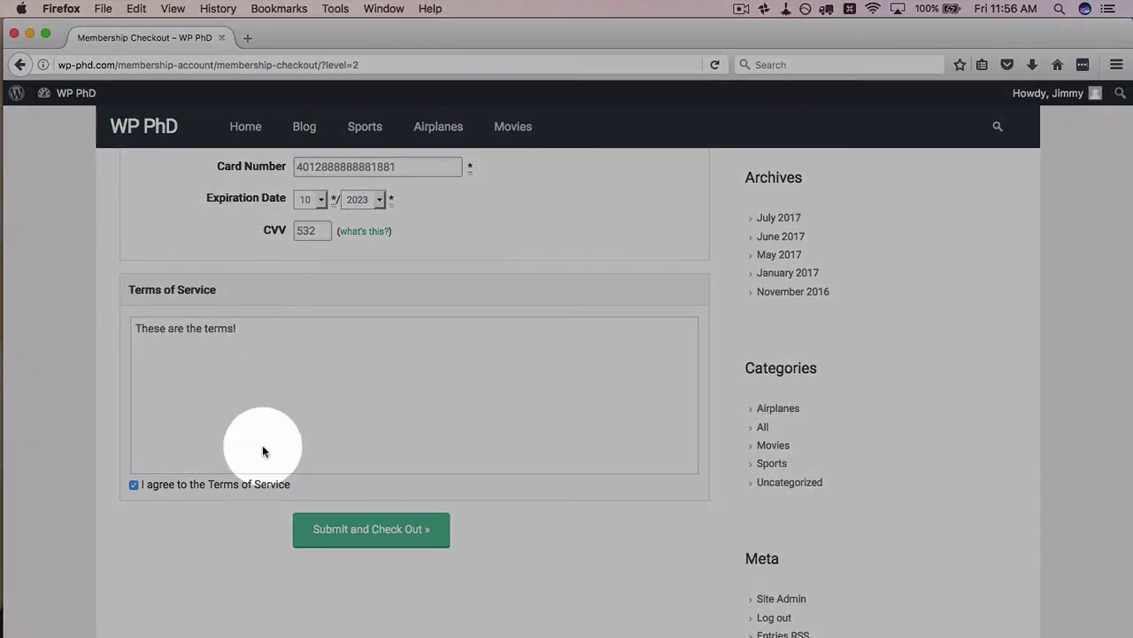
pyautogui.scroll(-1, 260, 443)
pyautogui.click(370, 530)
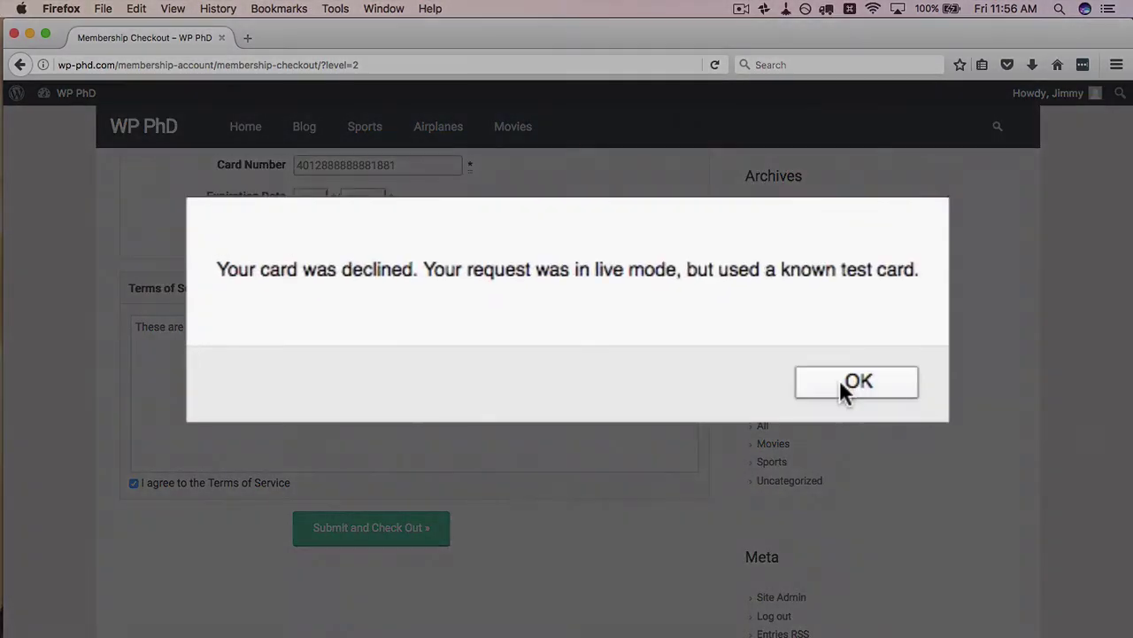
pyautogui.click(839, 379)
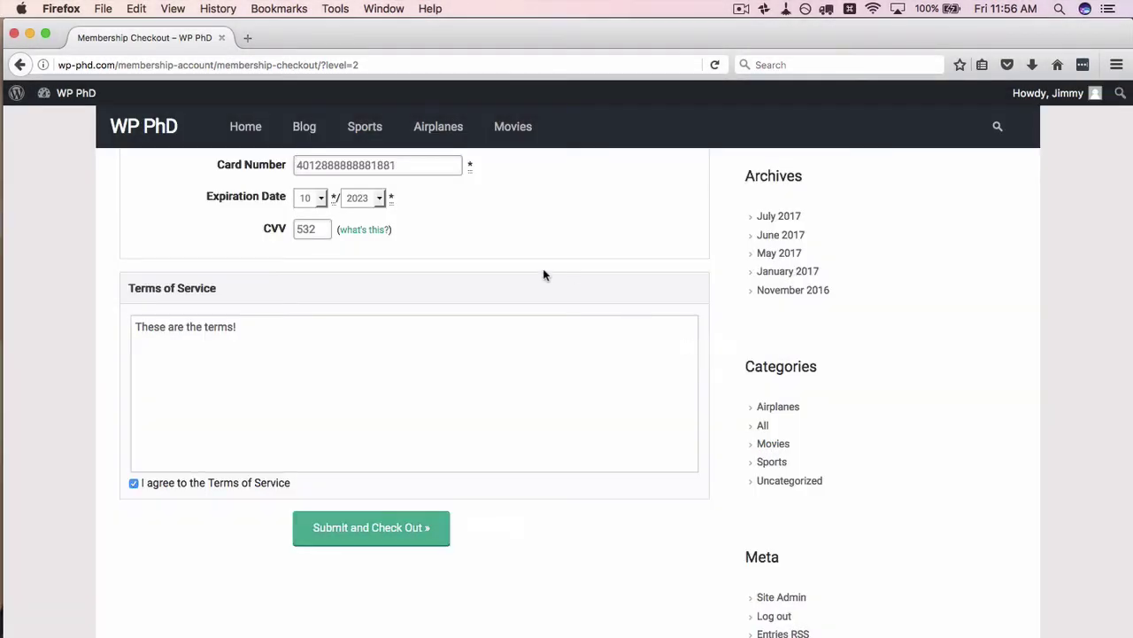
pyautogui.press('super+Tab')
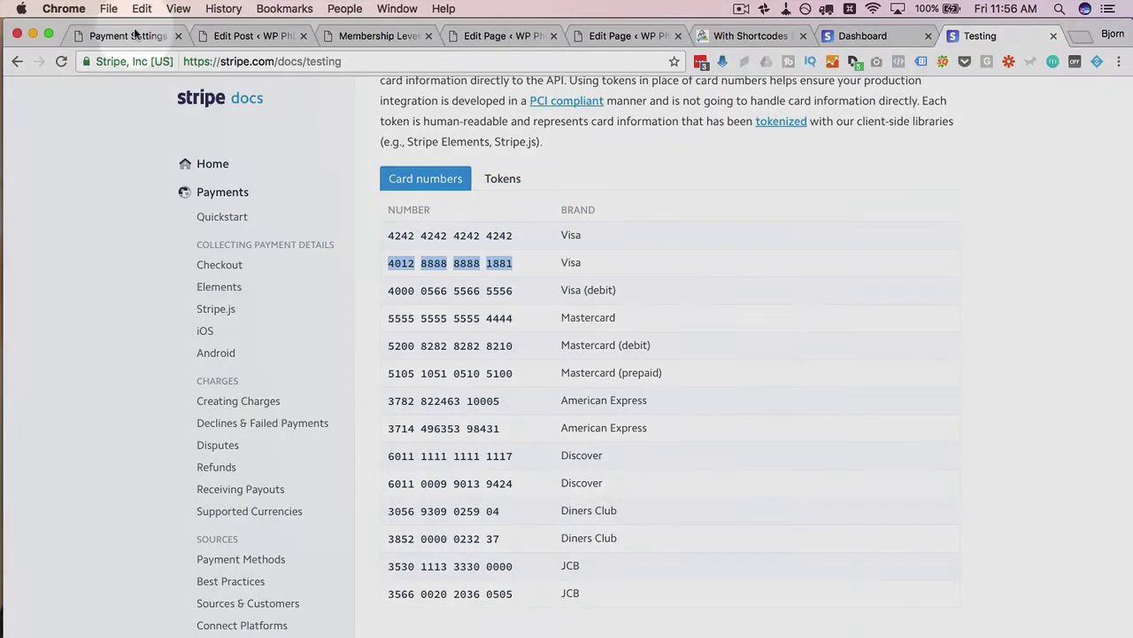
# - Make the Platinum level a one-time $1.00 payment with trial and recurring billing off, and save
pyautogui.click(132, 36)
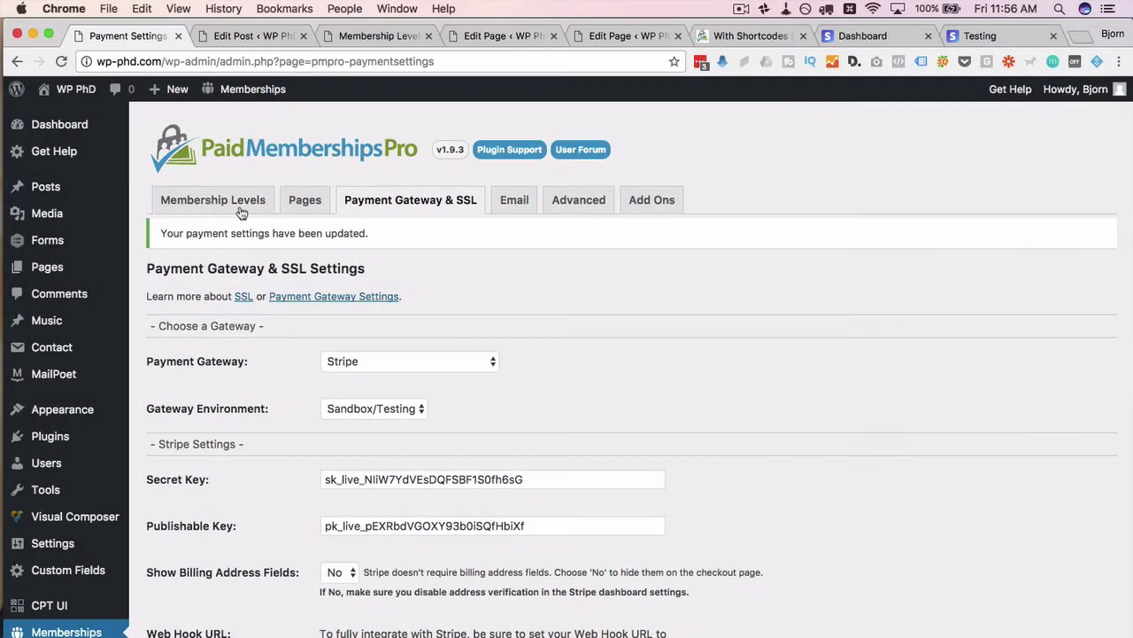
pyautogui.click(210, 202)
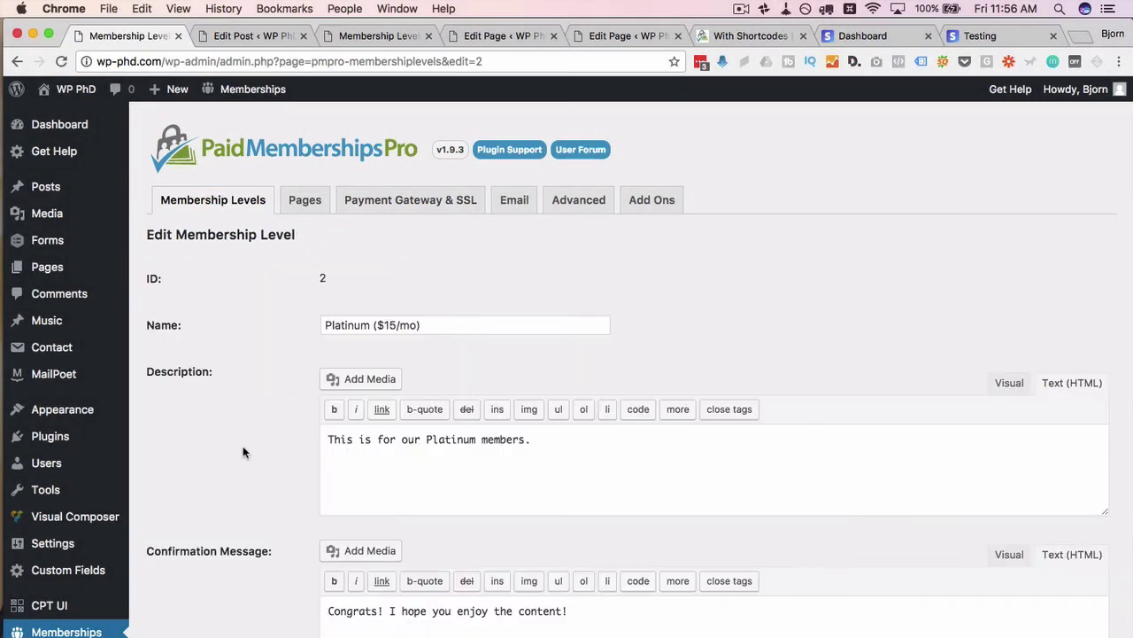
pyautogui.scroll(-5, 242, 452)
pyautogui.scroll(-3, 242, 451)
pyautogui.click(342, 349)
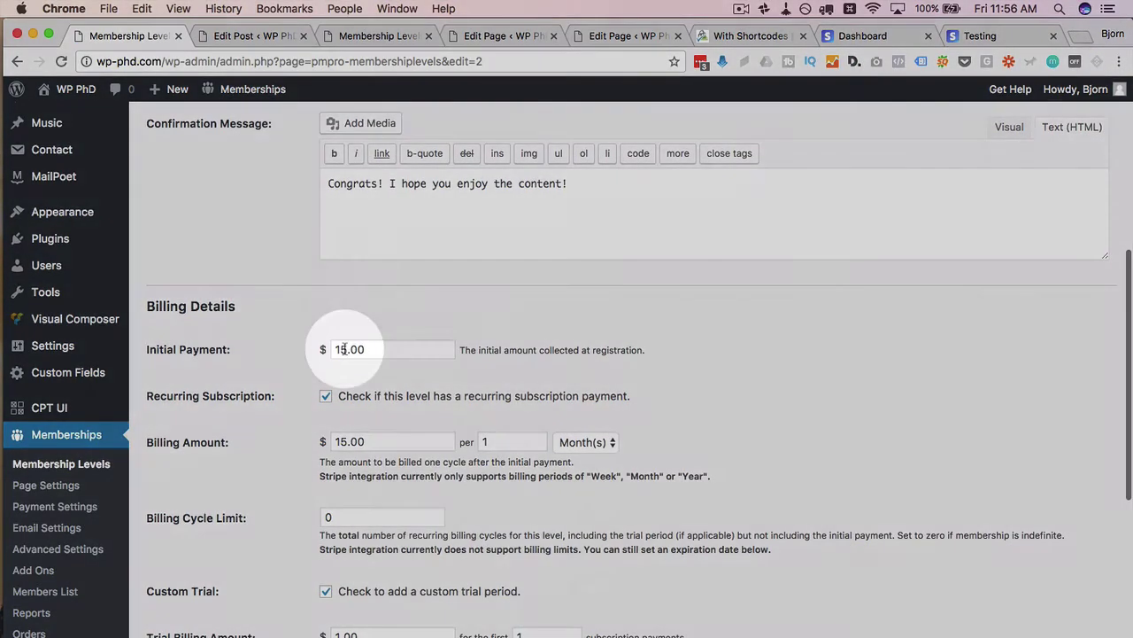
pyautogui.press('Delete')
pyautogui.scroll(-2, 261, 433)
pyautogui.click(326, 487)
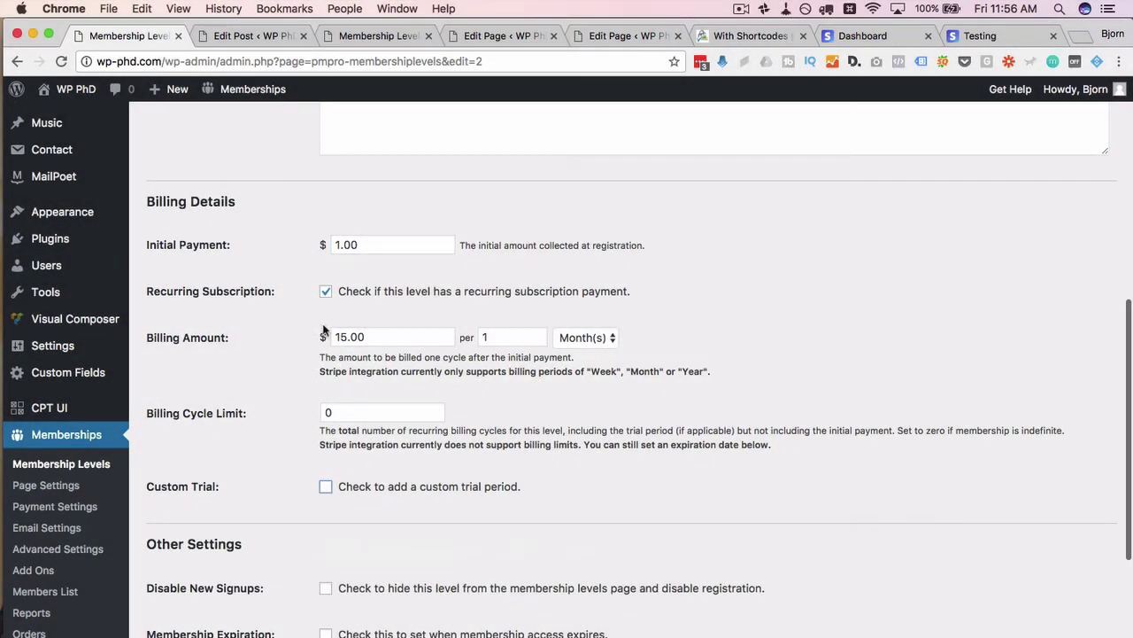
pyautogui.click(326, 291)
pyautogui.scroll(-3, 266, 381)
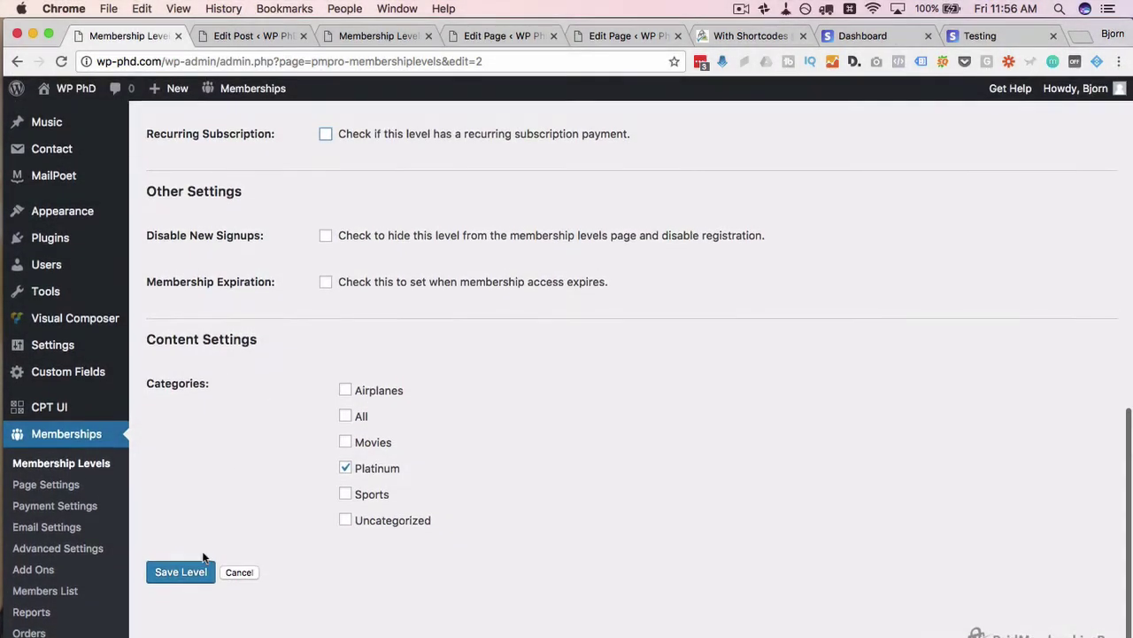
pyautogui.click(178, 573)
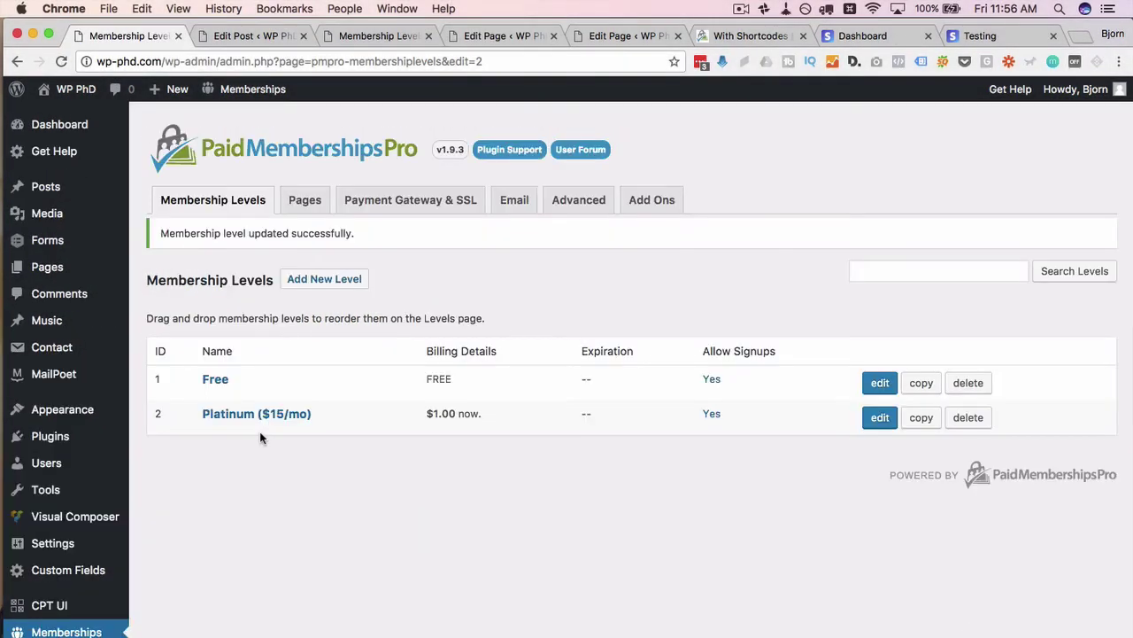
# - Reload the member checkout and confirm Platinum now costs $1.00 now
pyautogui.press('super+Tab')
pyautogui.scroll(3, 264, 246)
pyautogui.scroll(3, 264, 246)
pyautogui.moveTo(260, 265); pyautogui.dragTo(328, 266)
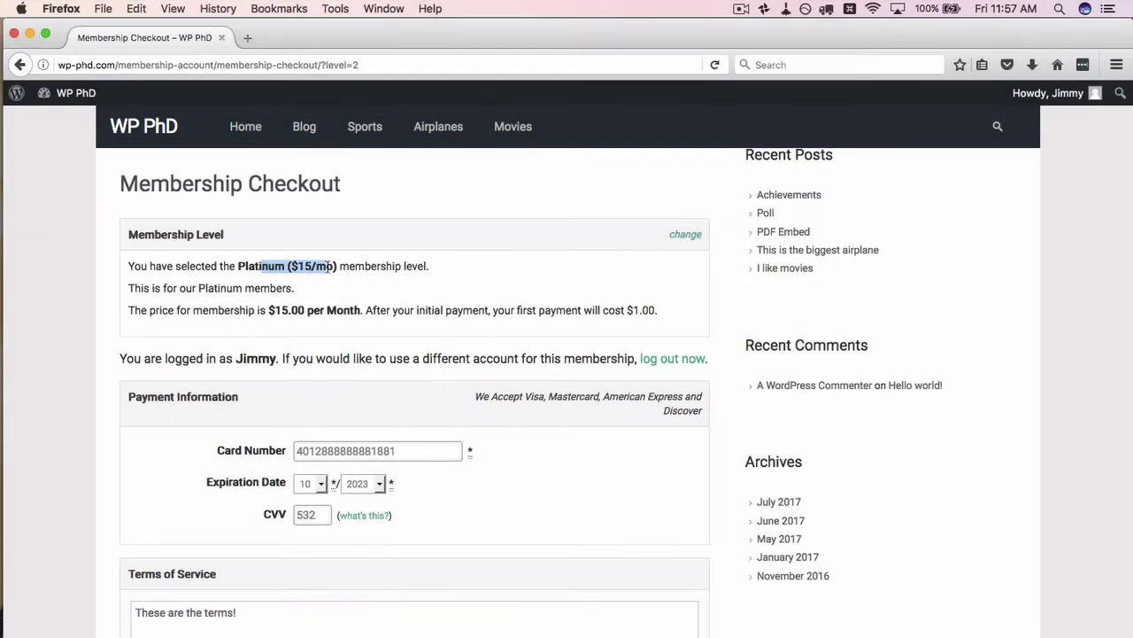
pyautogui.press('super+r')
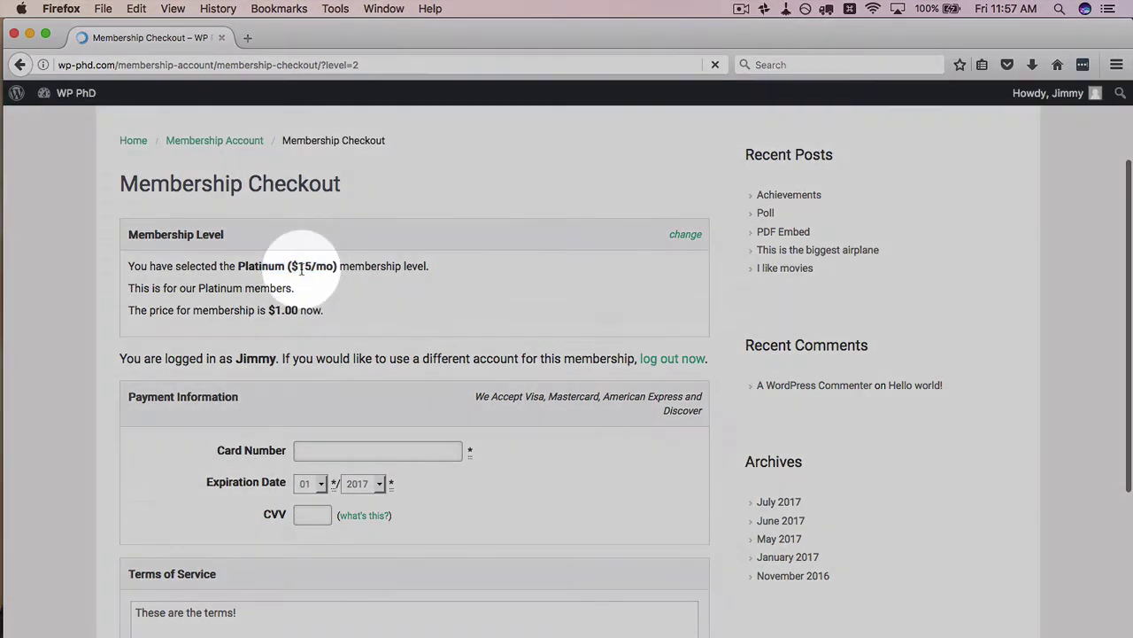
pyautogui.moveTo(257, 309); pyautogui.dragTo(320, 310)
pyautogui.click(301, 264)
# - In the admin, select the '15/mo' price in the Platinum level name and type 11 over it
pyautogui.press('super+Tab')
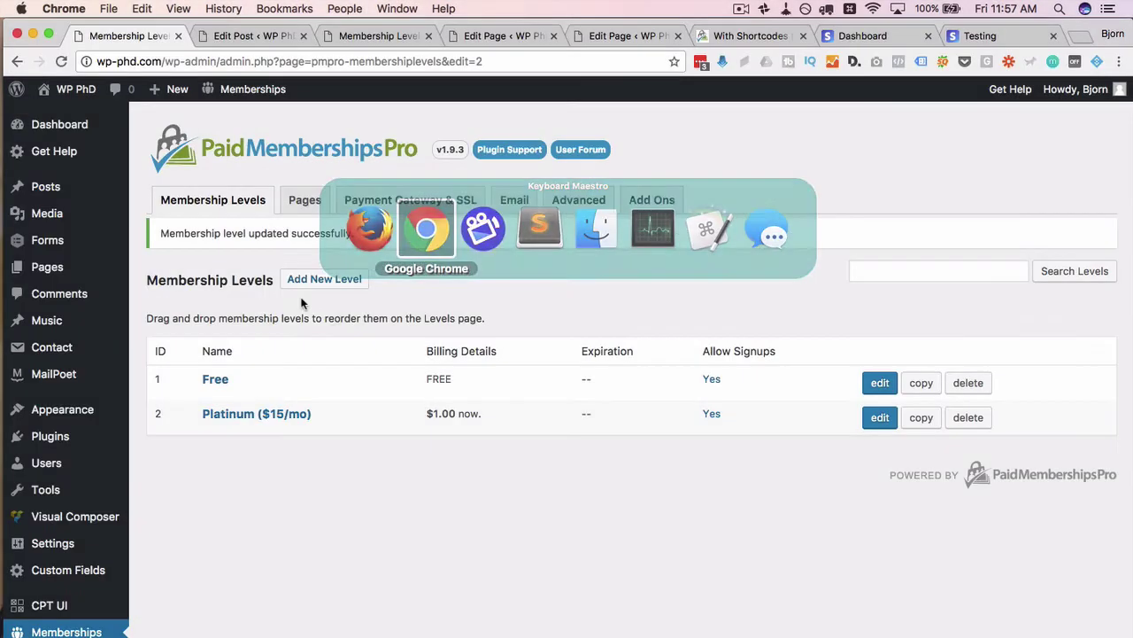
pyautogui.press('super+r')
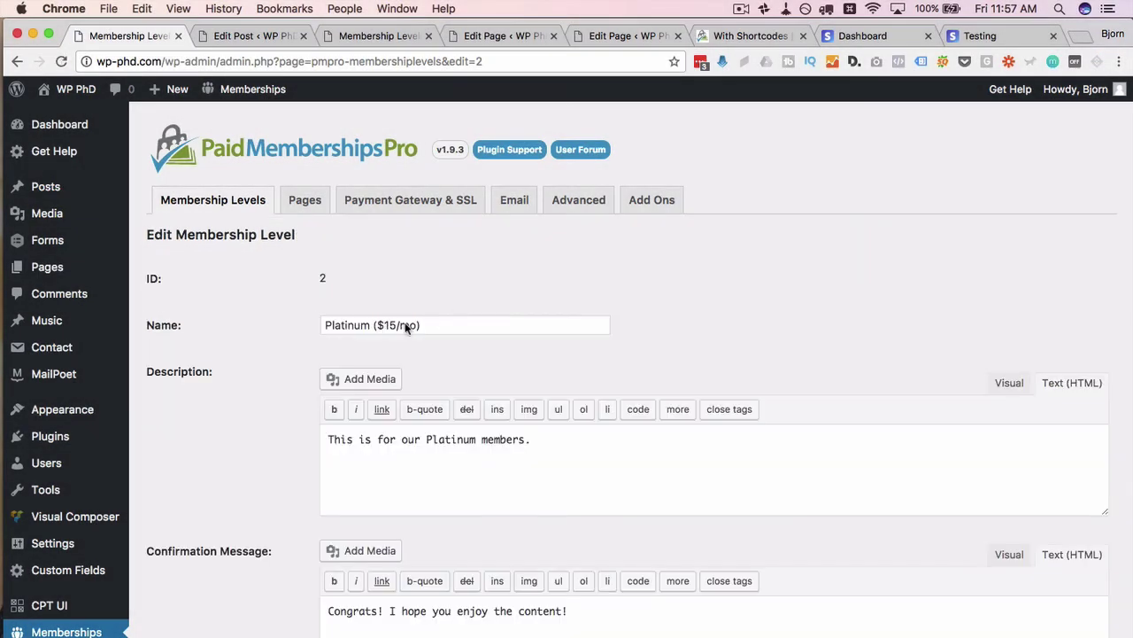
pyautogui.moveTo(385, 325); pyautogui.dragTo(412, 325)
pyautogui.write('11')
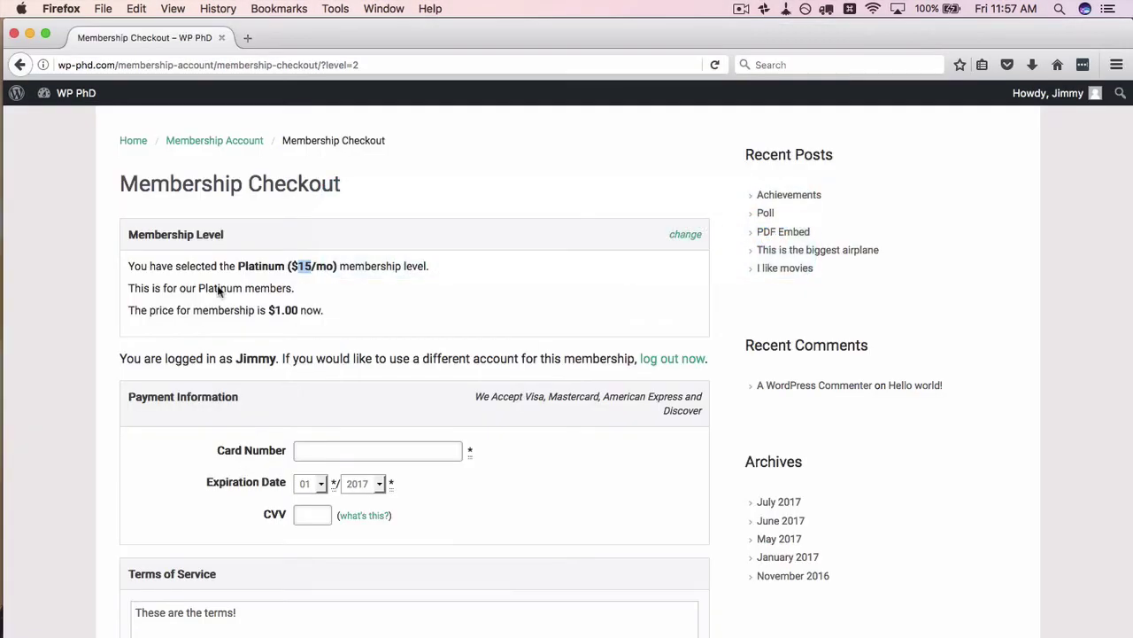
# - Reload the checkout, enter card 424242, accept the Terms, and submit the Platinum ($1) payment
pyautogui.click(715, 65)
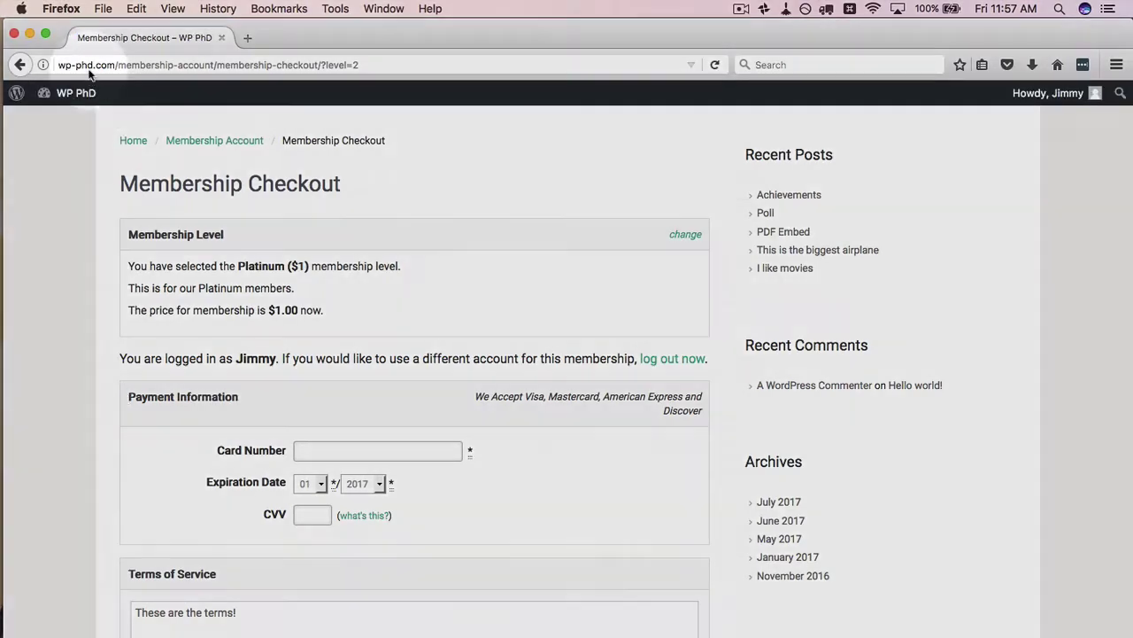
pyautogui.click(82, 231)
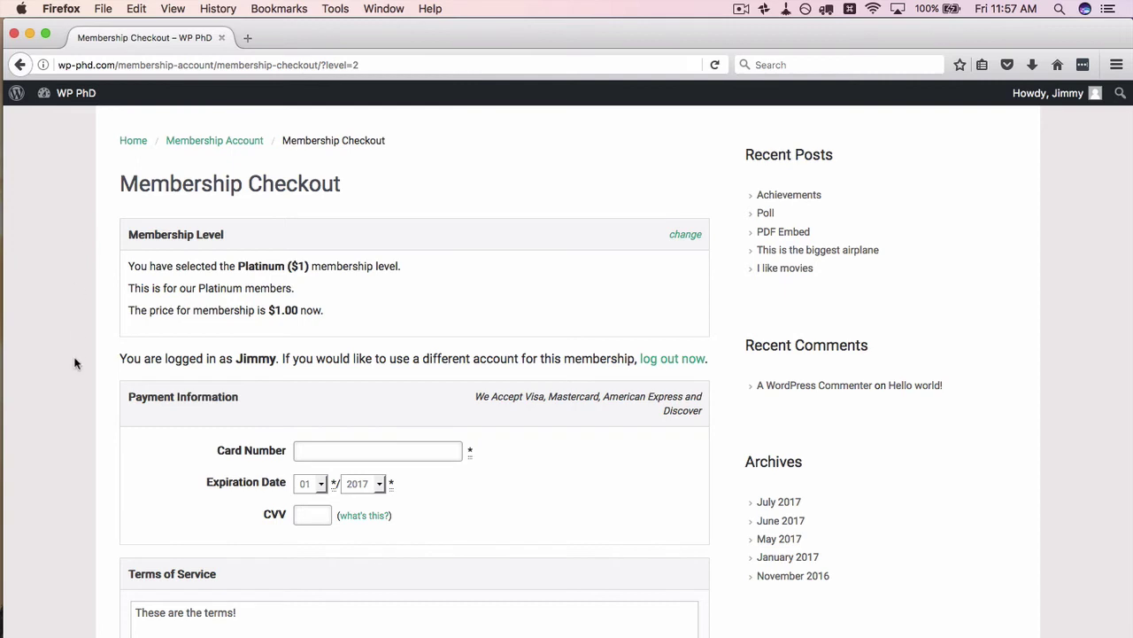
pyautogui.scroll(-2, 76, 362)
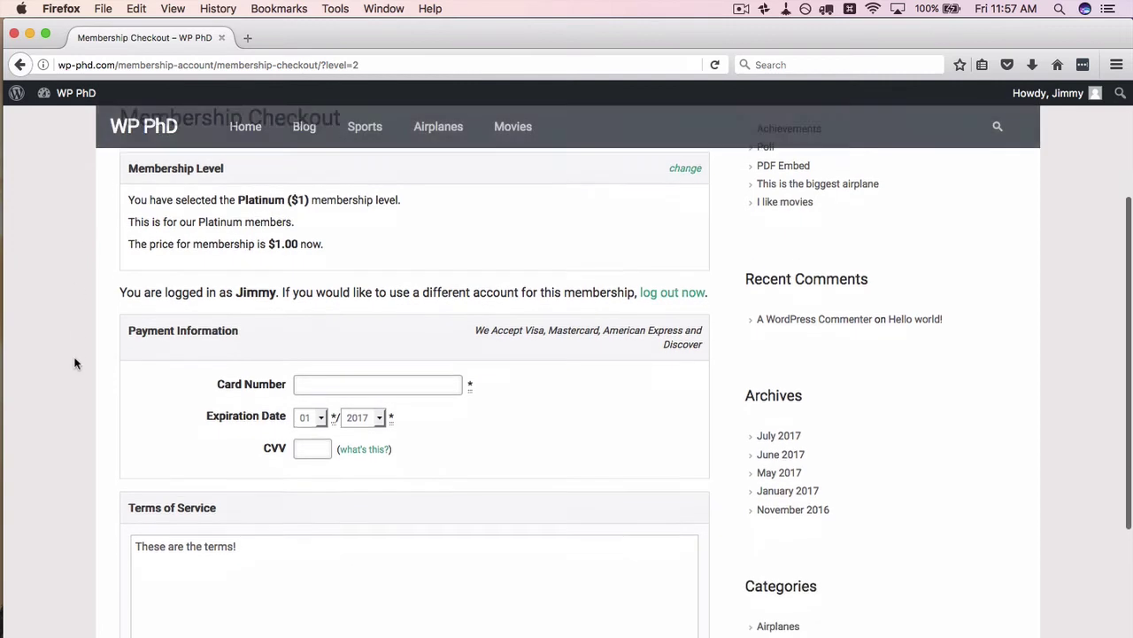
pyautogui.click(317, 358)
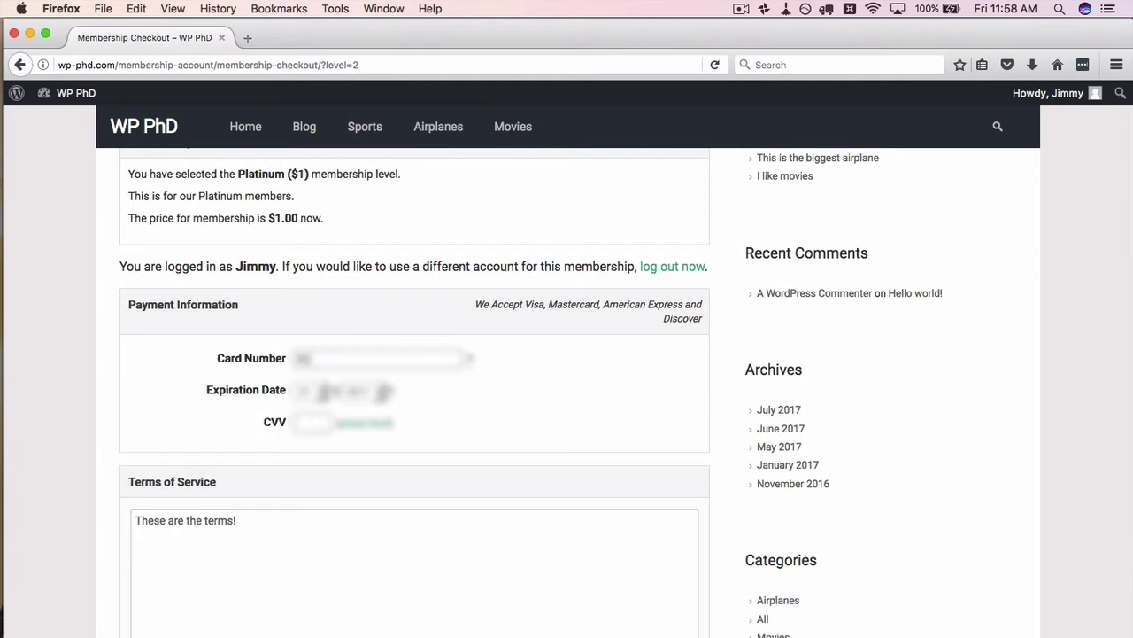
pyautogui.write('424242')
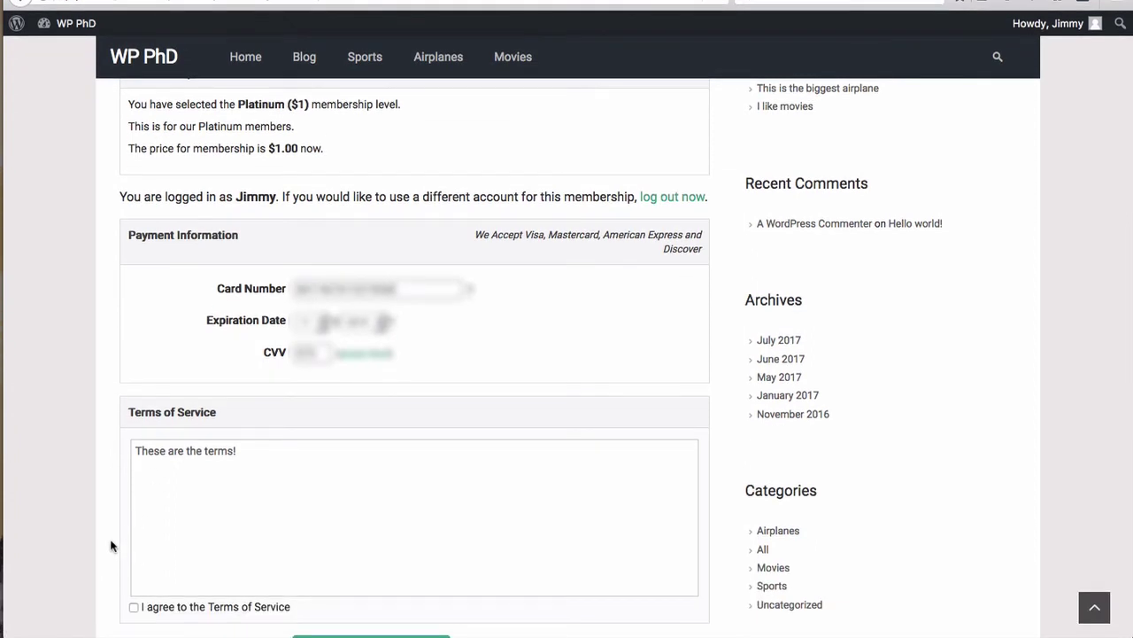
pyautogui.click(134, 606)
pyautogui.scroll(-3, 79, 409)
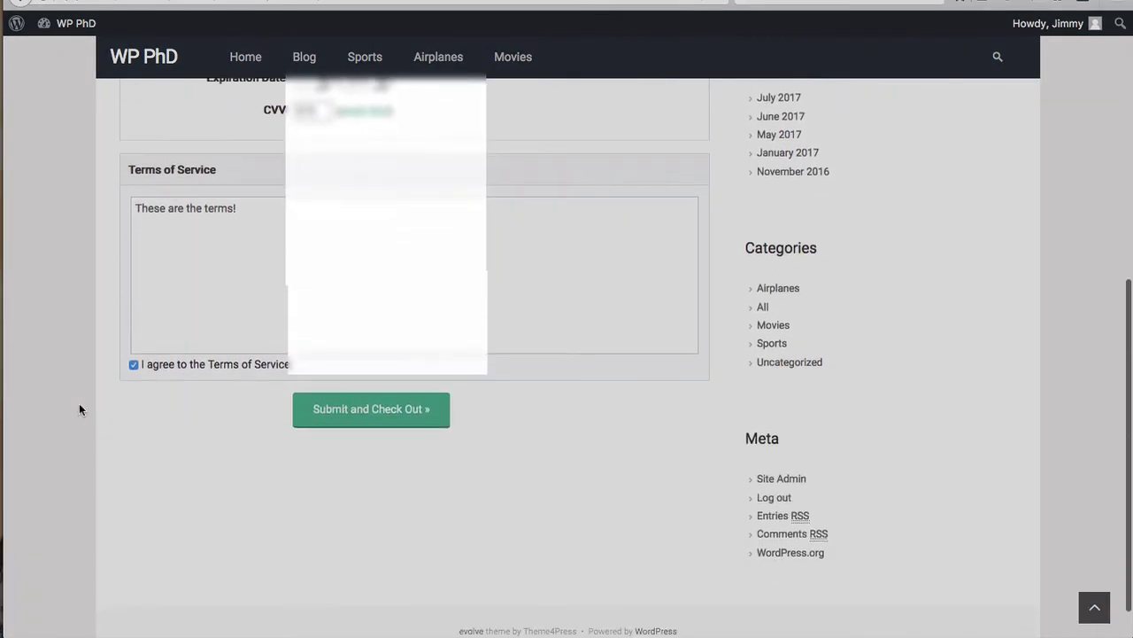
pyautogui.scroll(-1, 79, 409)
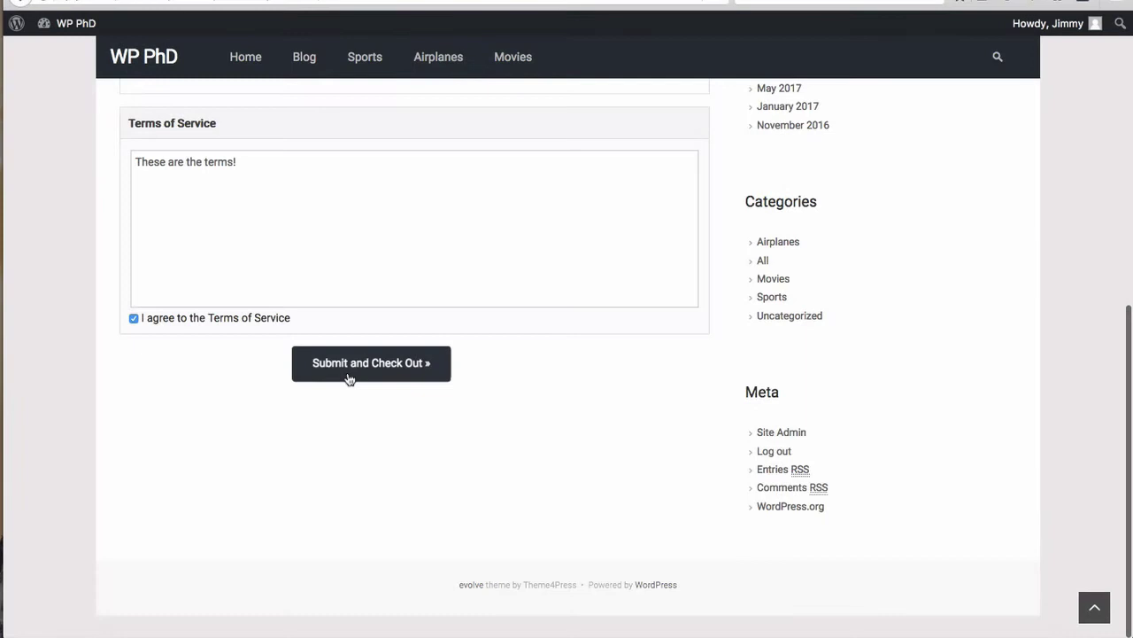
pyautogui.click(348, 377)
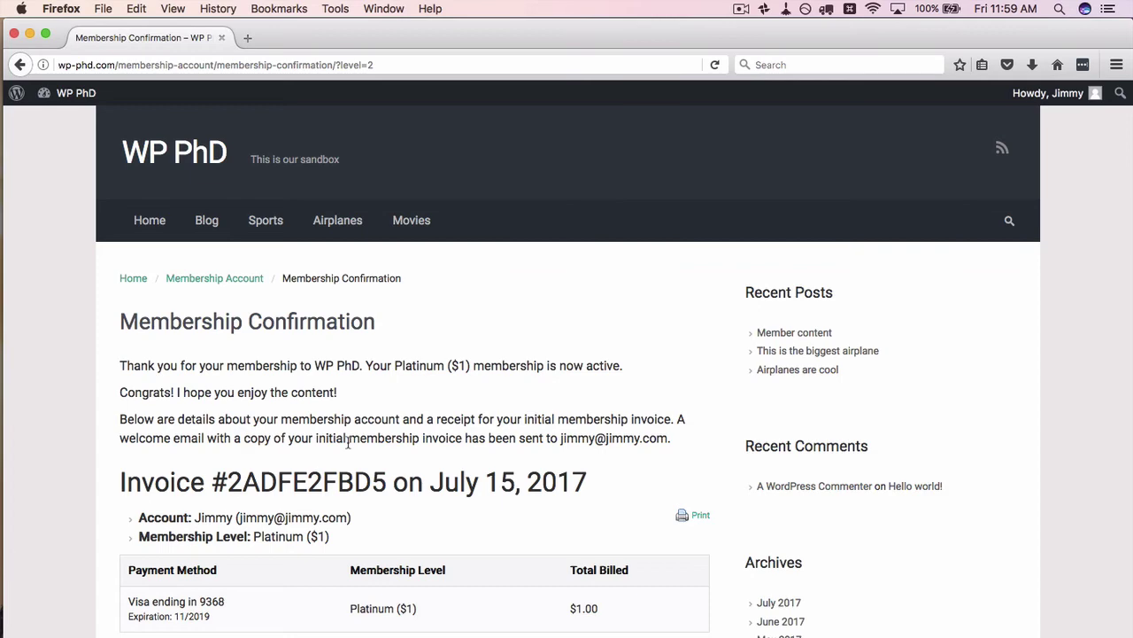
pyautogui.press('super+Tab')
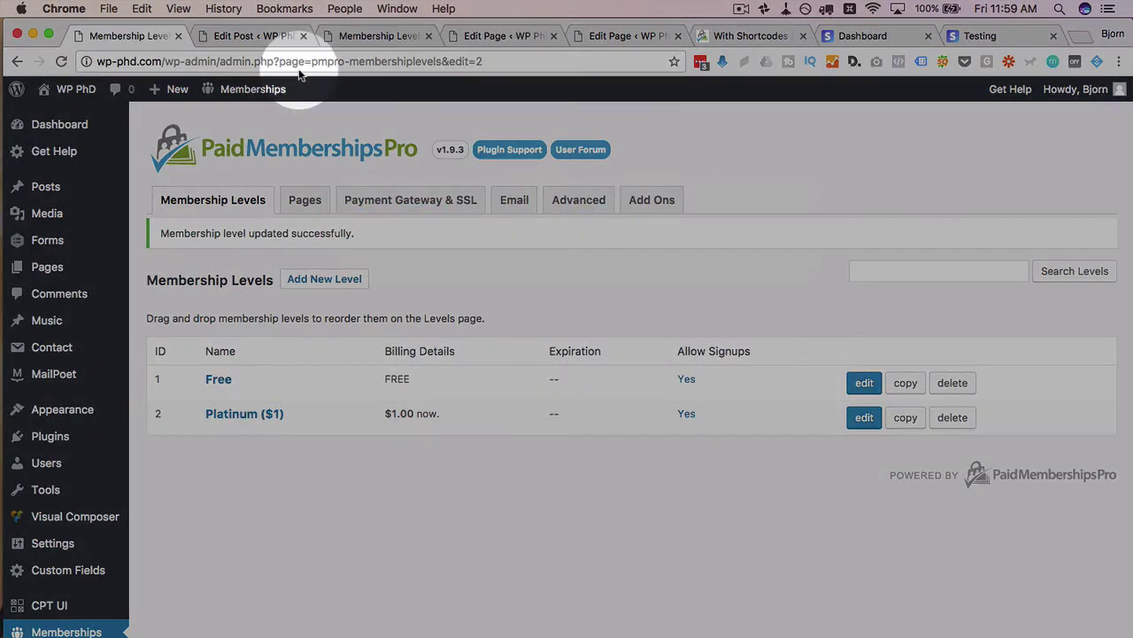
pyautogui.click(249, 36)
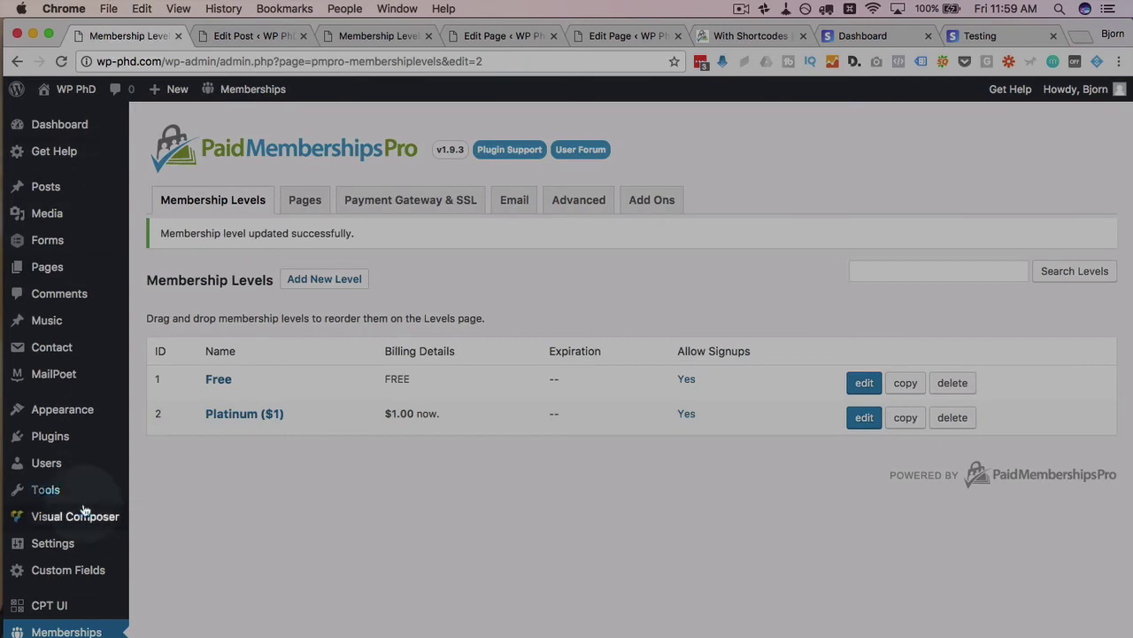
pyautogui.scroll(-3, 76, 580)
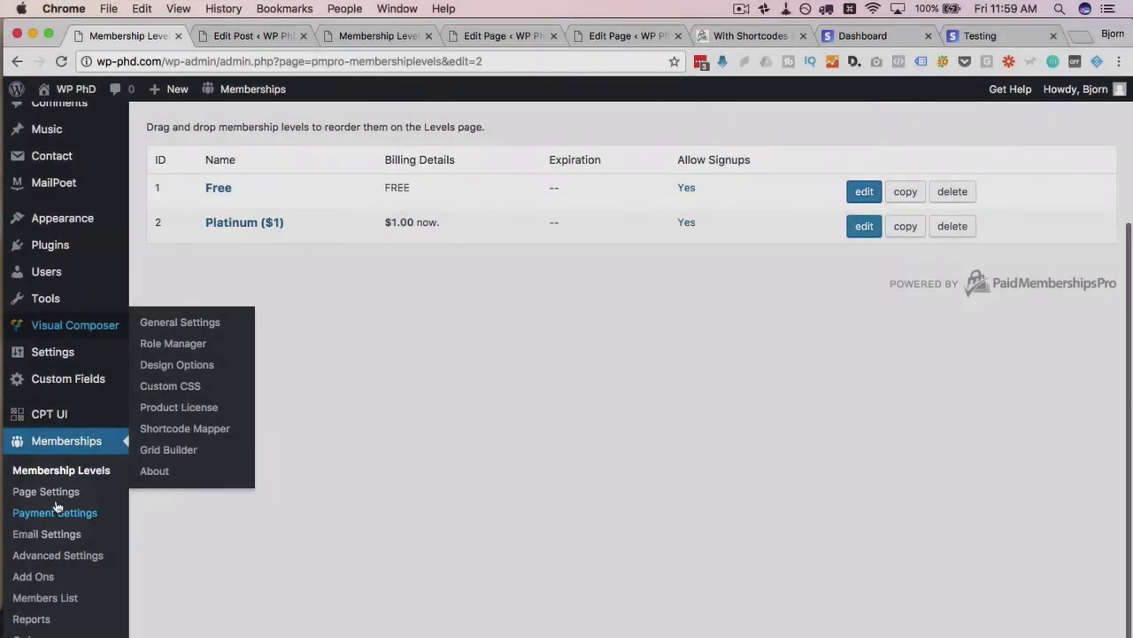
pyautogui.click(55, 494)
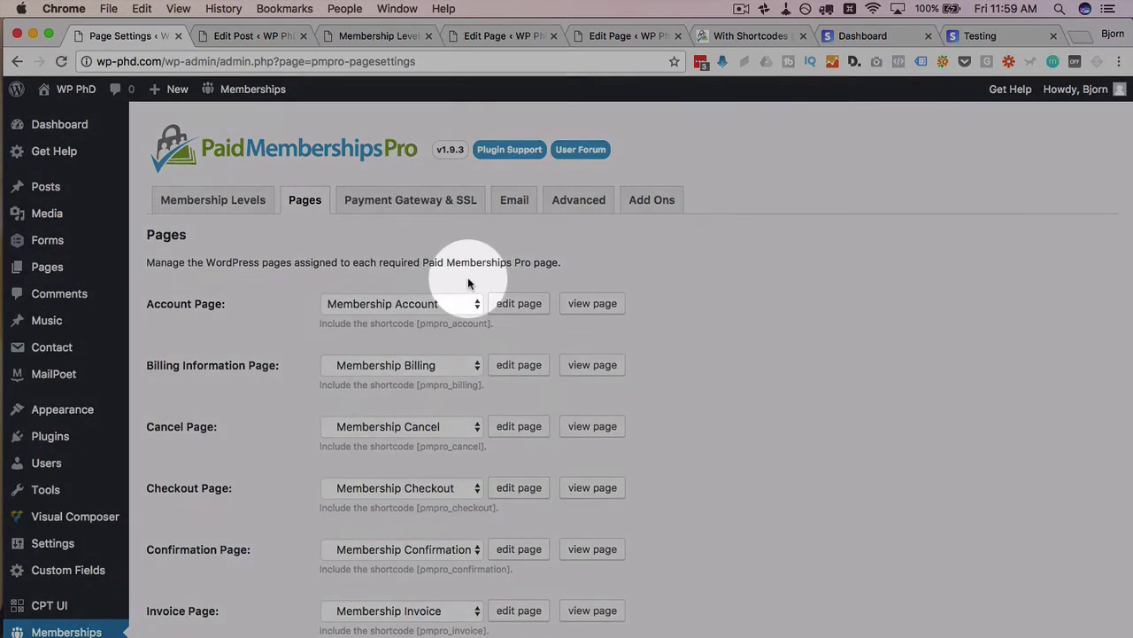
pyautogui.scroll(-1, 552, 265)
pyautogui.click(434, 179)
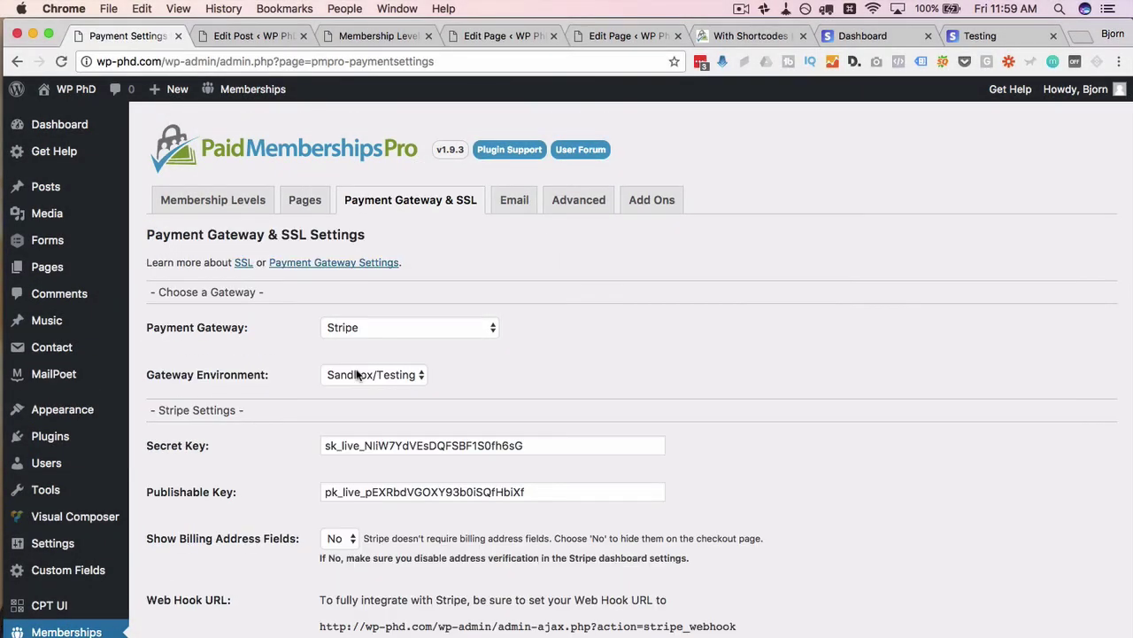
pyautogui.click(374, 376)
pyautogui.click(358, 375)
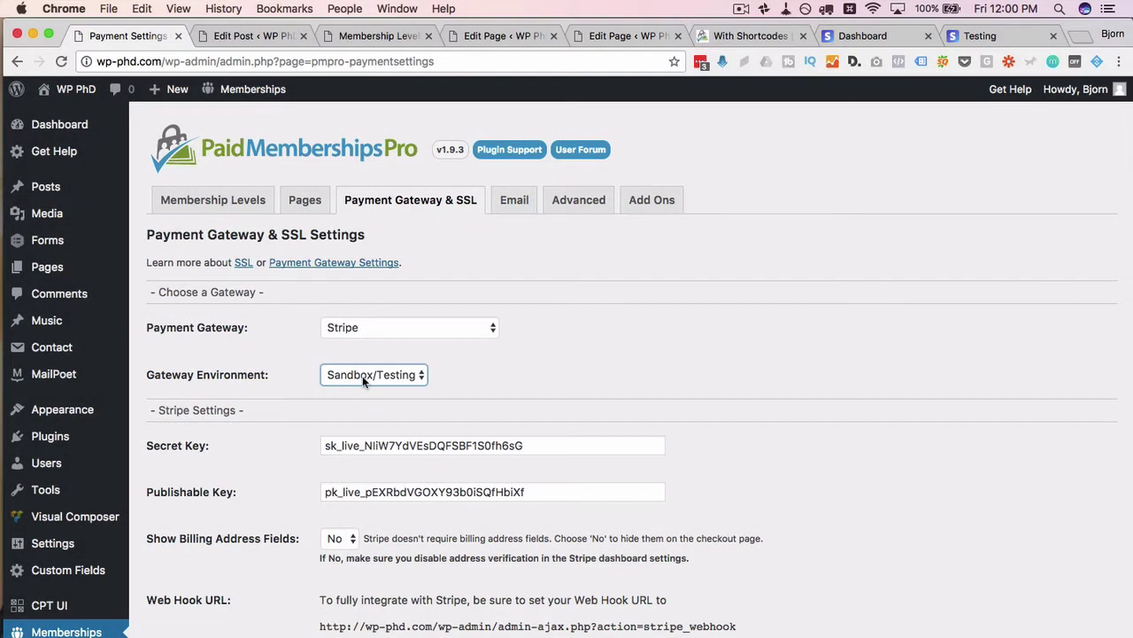
# - Go from the confirmation to the membership account and open the July 15, 2017 $1.00 Platinum invoice
pyautogui.press('super+Tab')
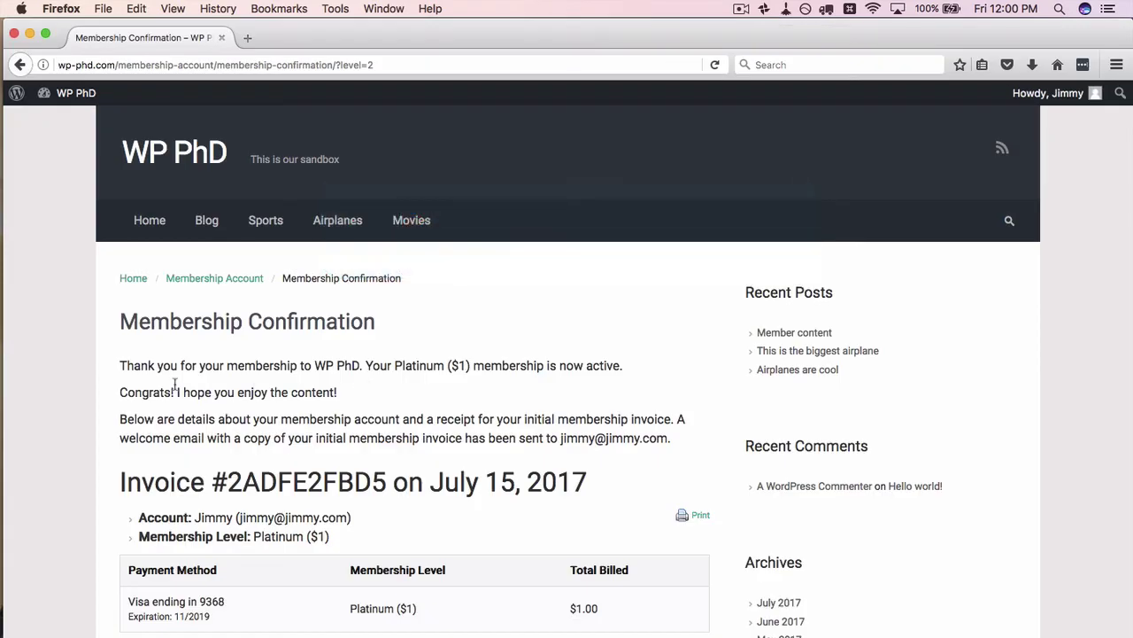
pyautogui.scroll(-2, 173, 388)
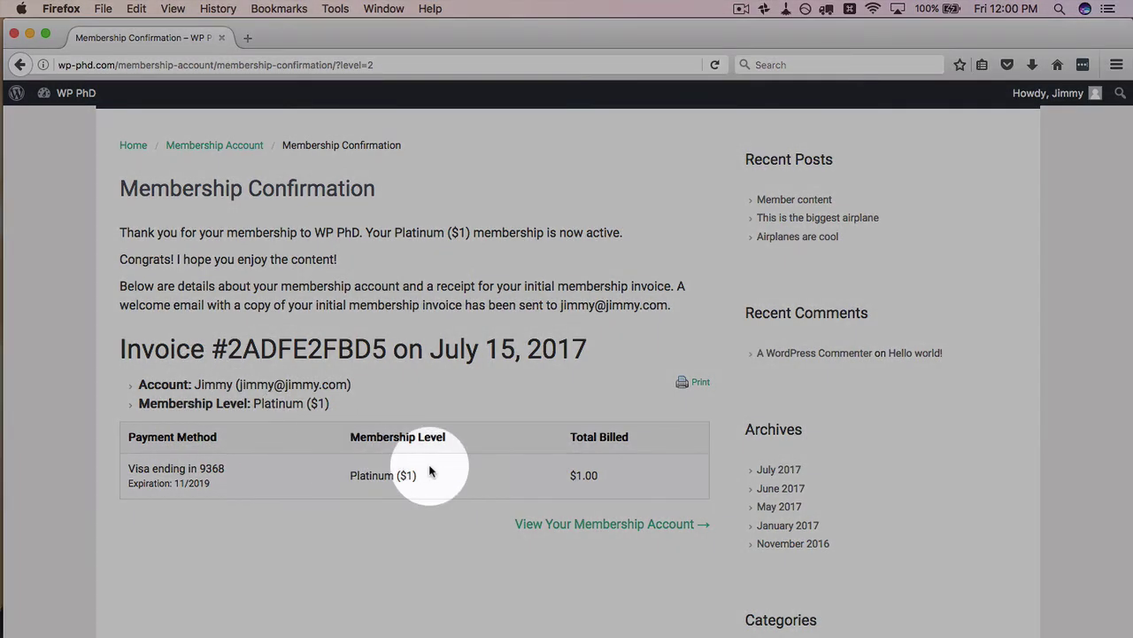
pyautogui.scroll(-1, 345, 478)
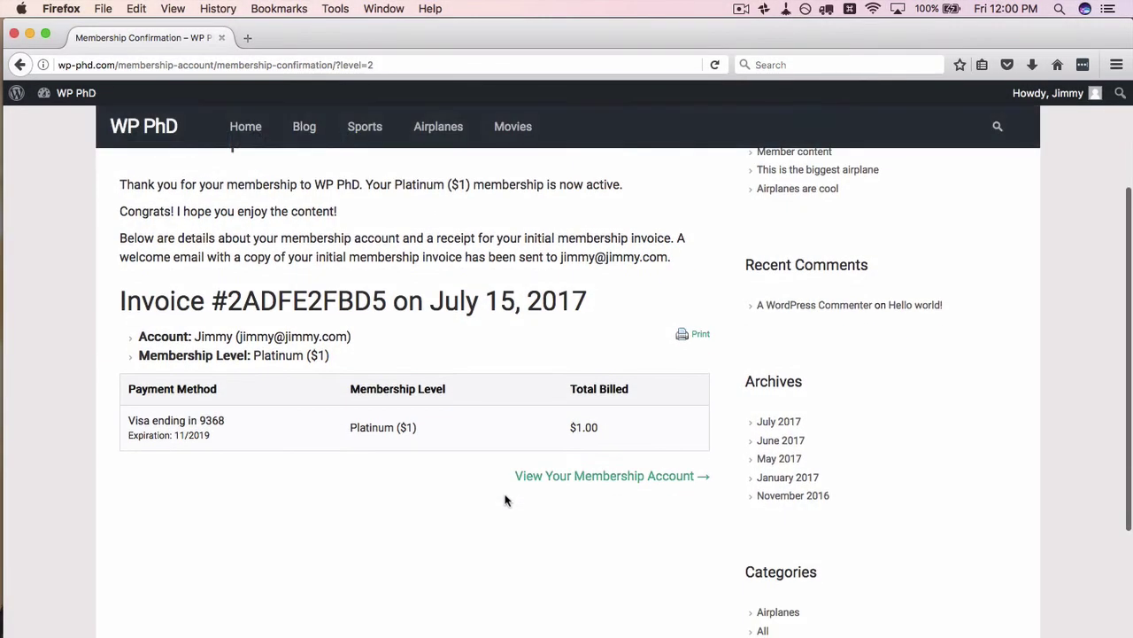
pyautogui.click(584, 479)
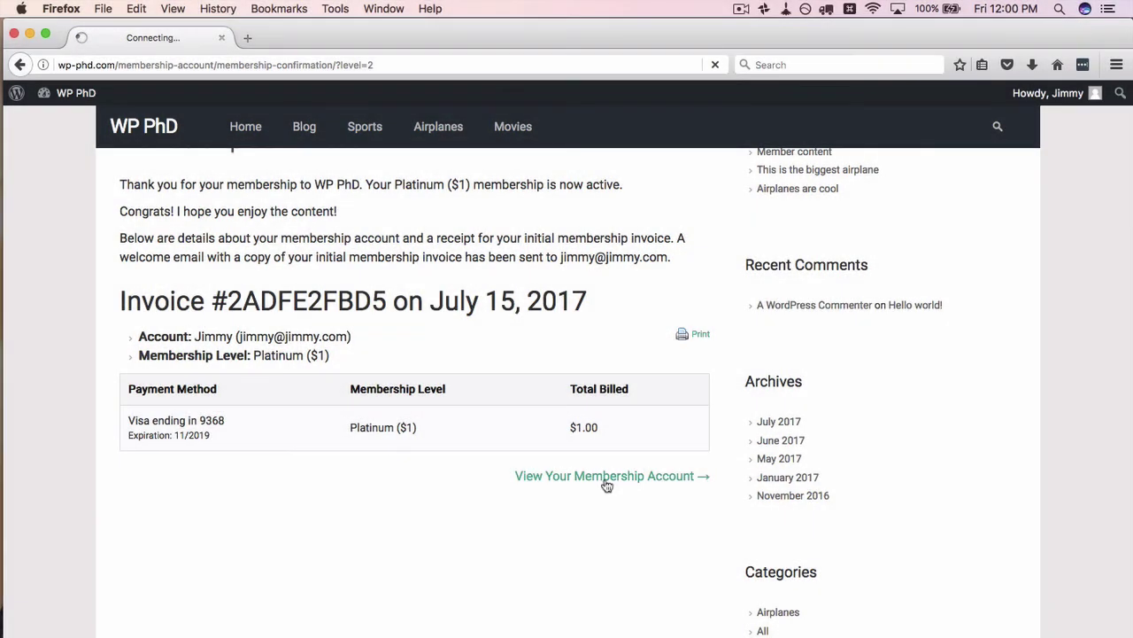
pyautogui.scroll(-3, 92, 494)
pyautogui.scroll(-3, 89, 493)
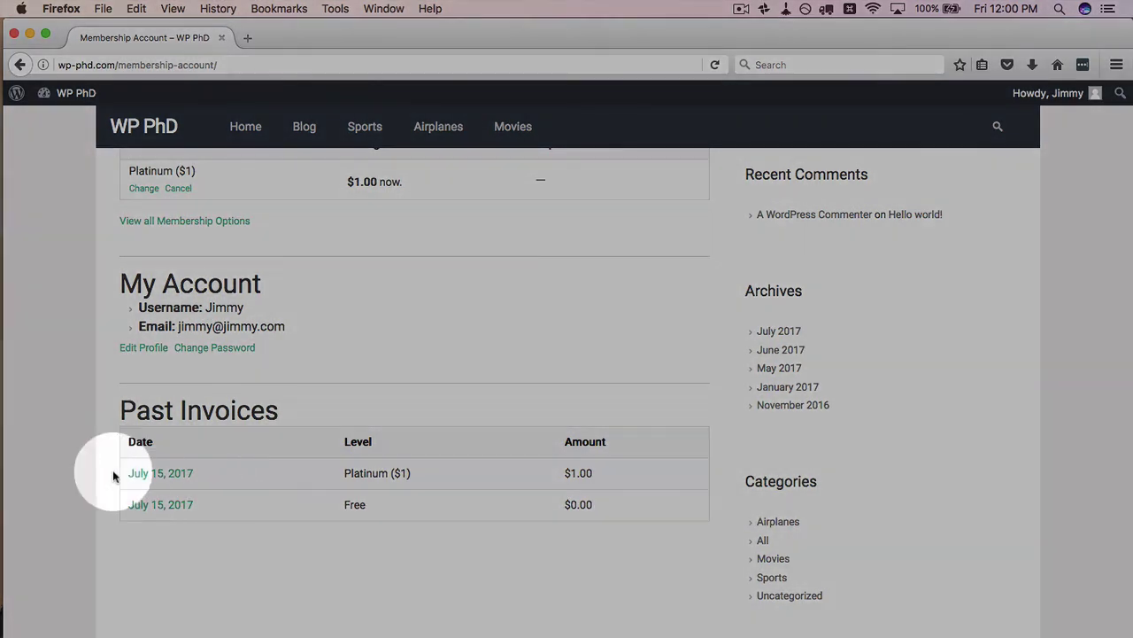
pyautogui.click(152, 478)
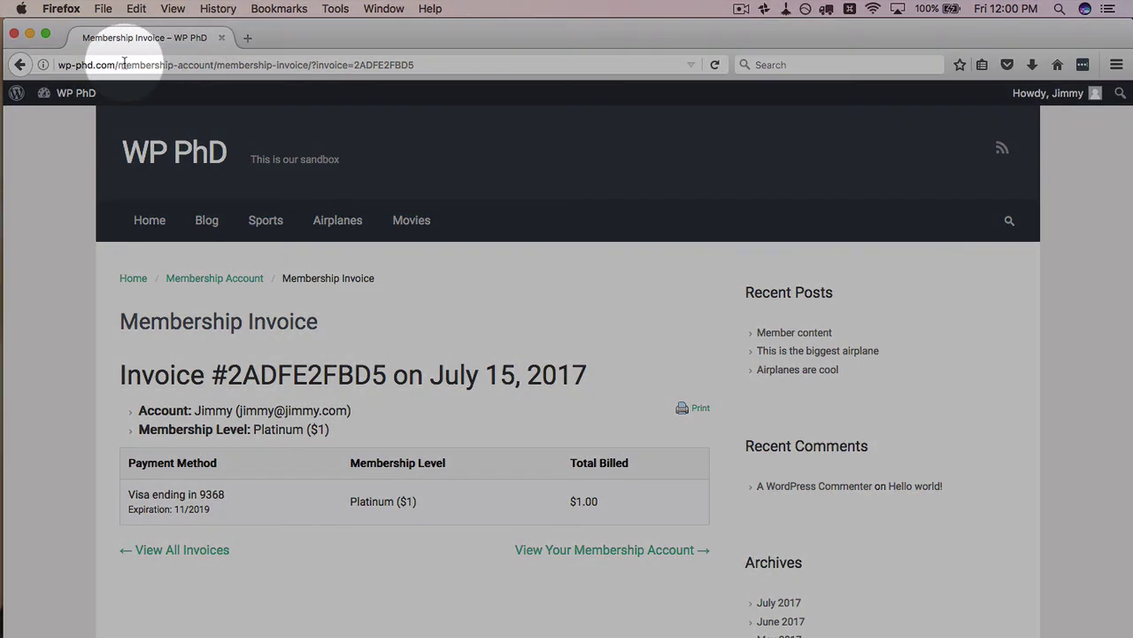
# - Go to wp-phd.com/platinum-page and highlight the unlocked 'This is the awesome member content!' line
pyautogui.moveTo(118, 64); pyautogui.dragTo(561, 63)
pyautogui.press('BackSpace')
pyautogui.write('platim')
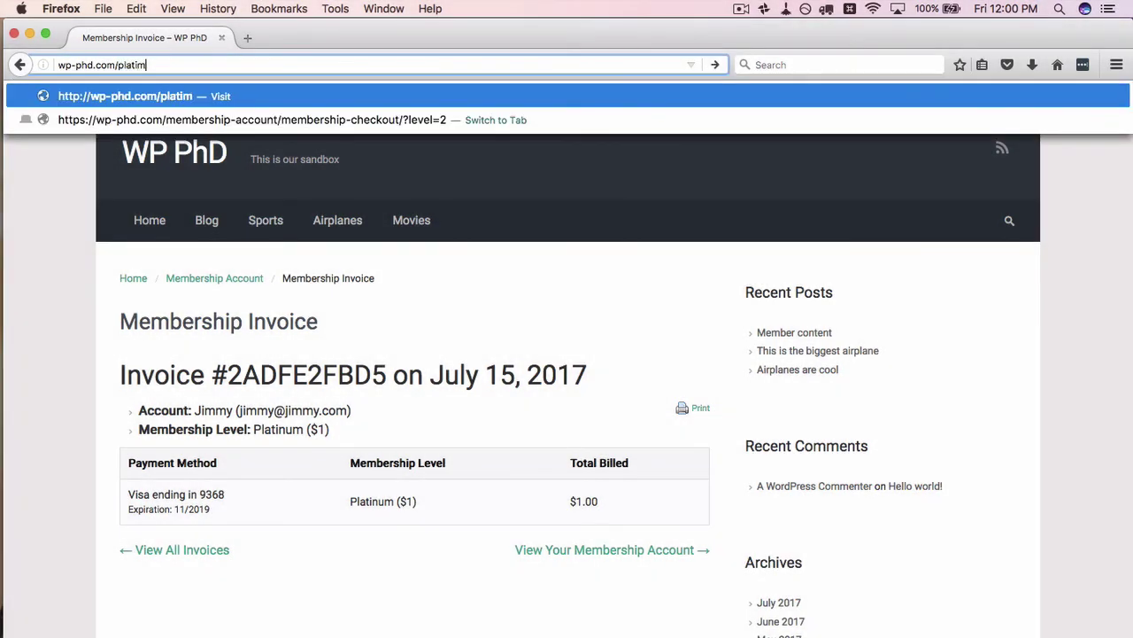
pyautogui.write('u')
pyautogui.press('BackSpace')
pyautogui.press('BackSpace')
pyautogui.write('num-')
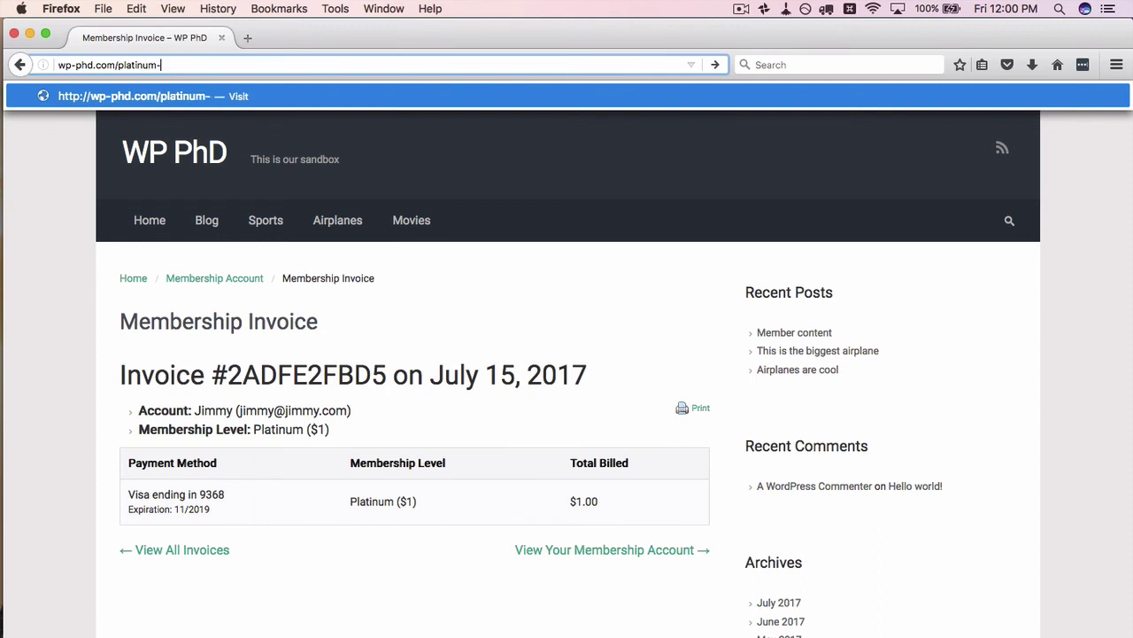
pyautogui.write('page')
pyautogui.press('Return')
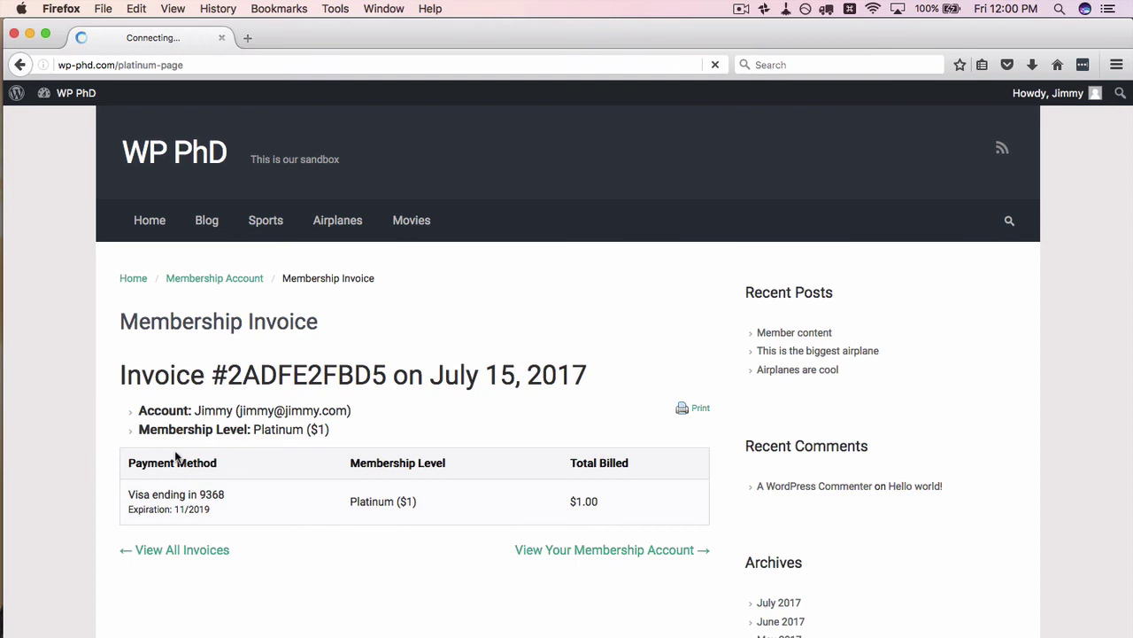
pyautogui.moveTo(119, 410); pyautogui.dragTo(345, 414)
pyautogui.click(342, 416)
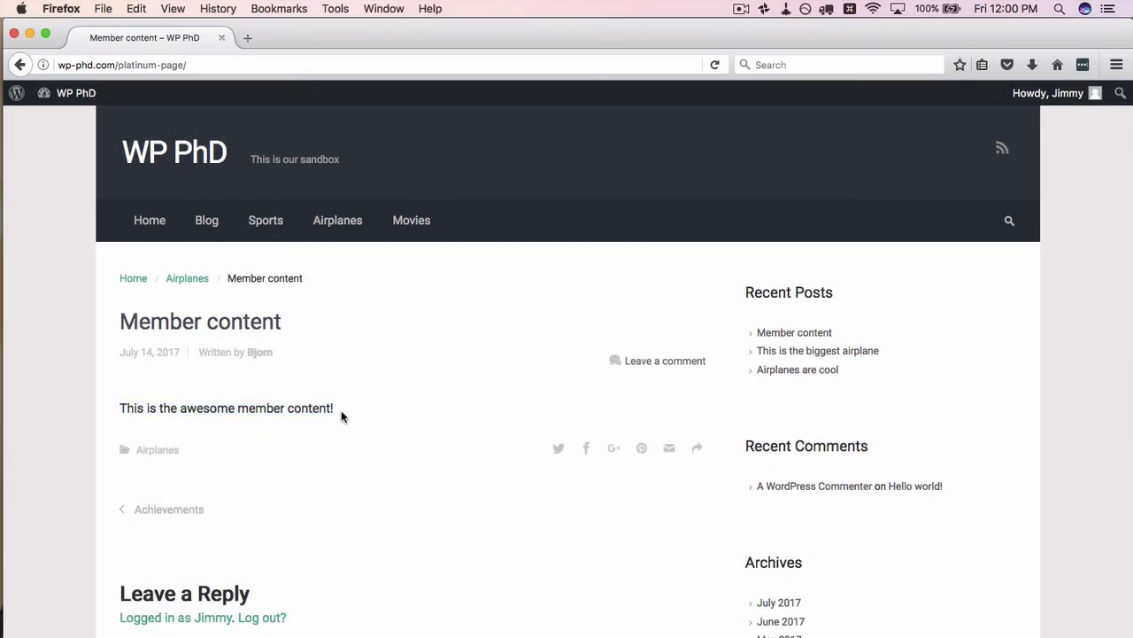